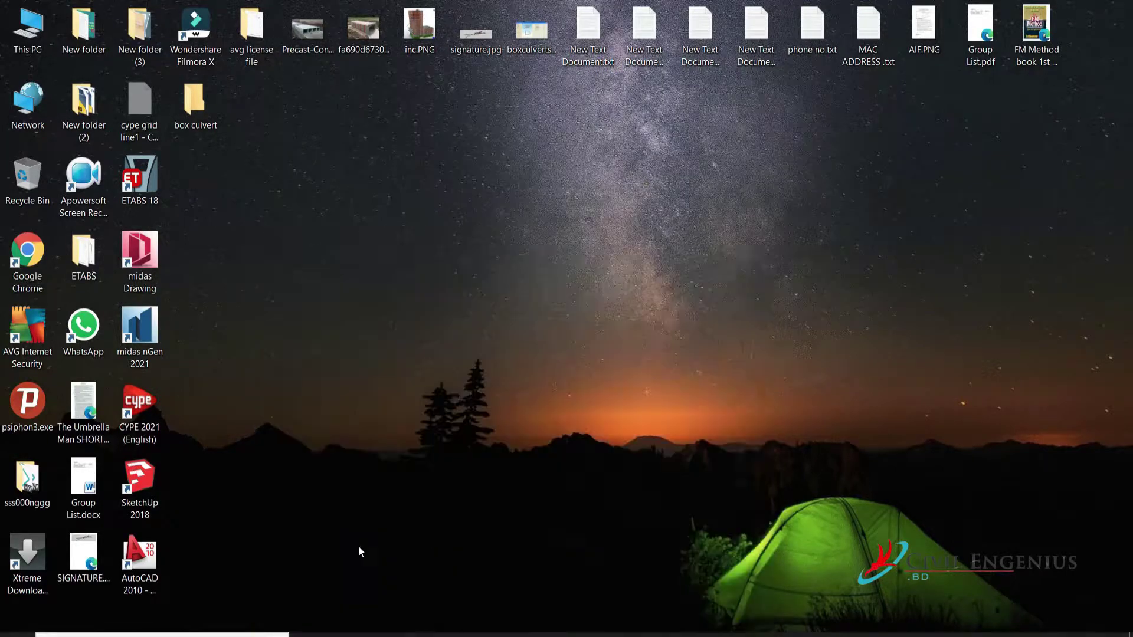
Launch CYPE 2021 (English) and open the Box culverts program from the structures group
{"action": "right_click", "coordinate": [150, 416]}
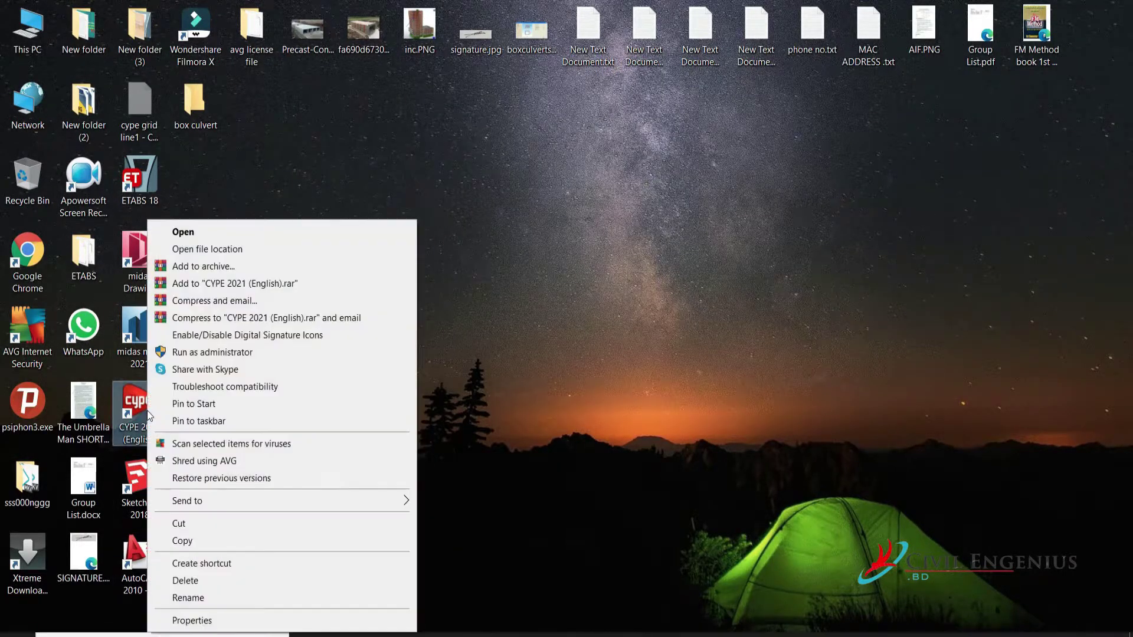
{"action": "left_click", "coordinate": [218, 232]}
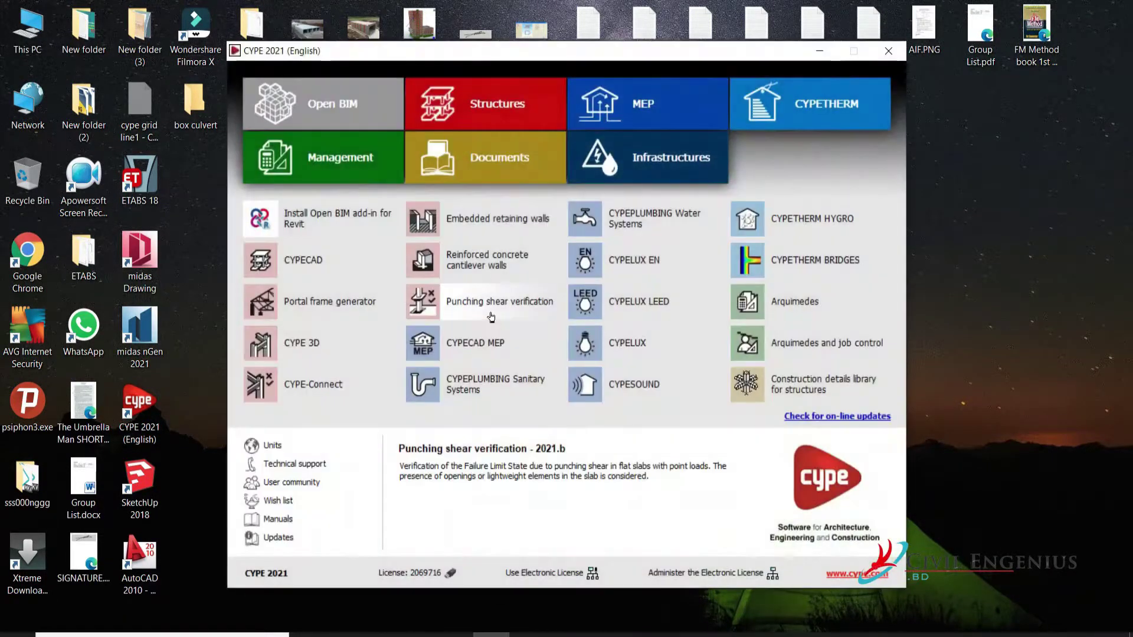
{"action": "left_click", "coordinate": [499, 104]}
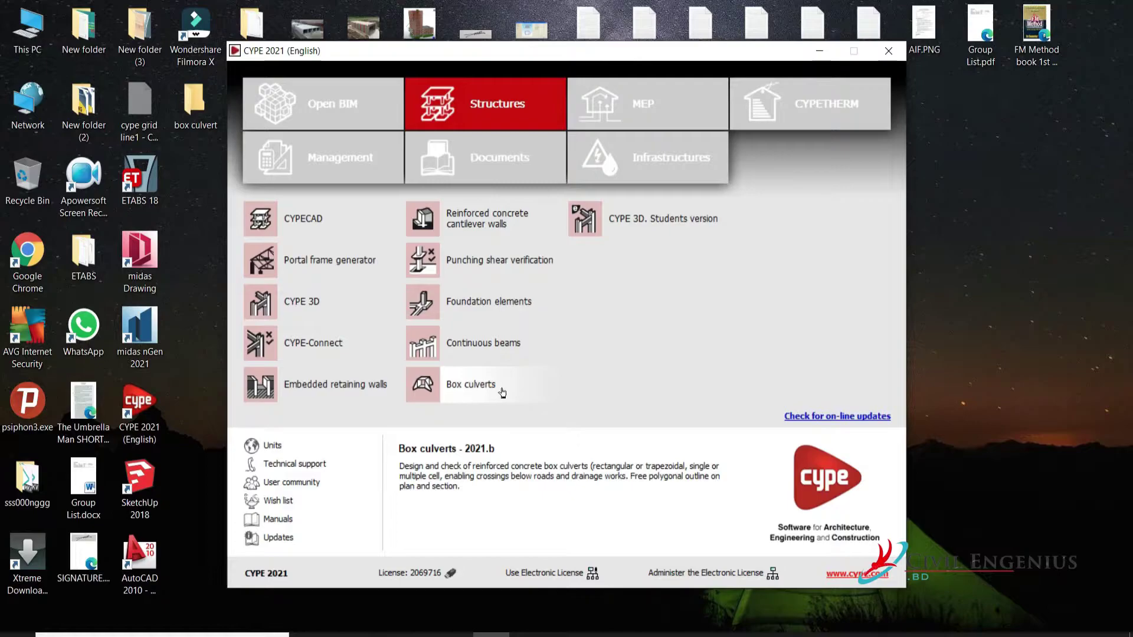
{"action": "left_click", "coordinate": [471, 392]}
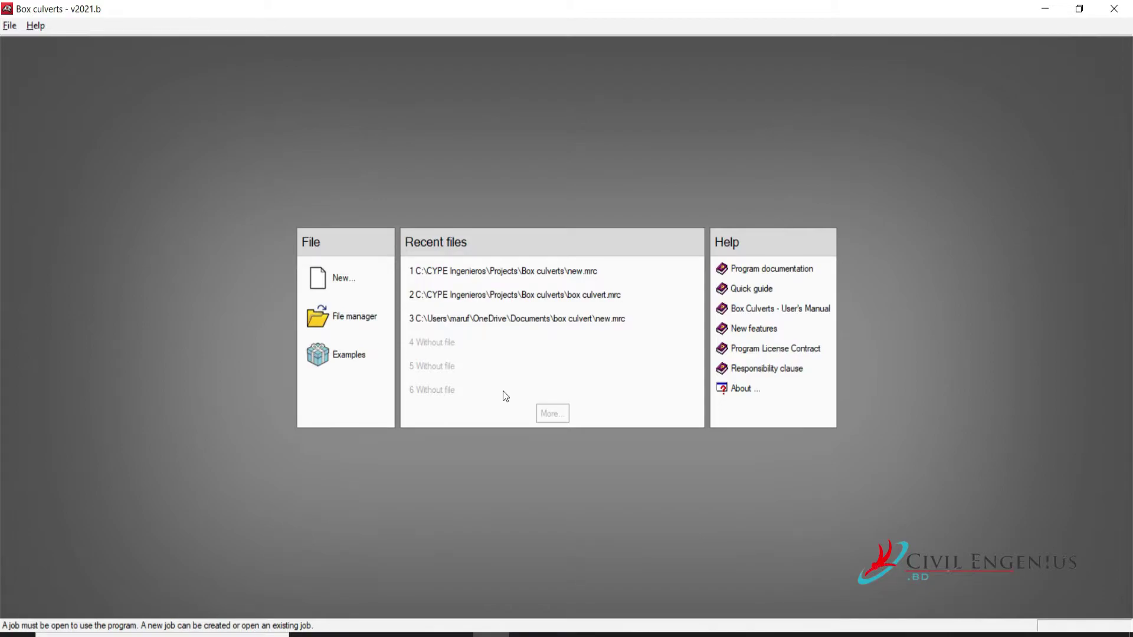
Create a new project with the file name "box culvert", overwriting the existing file
{"action": "left_click", "coordinate": [345, 288]}
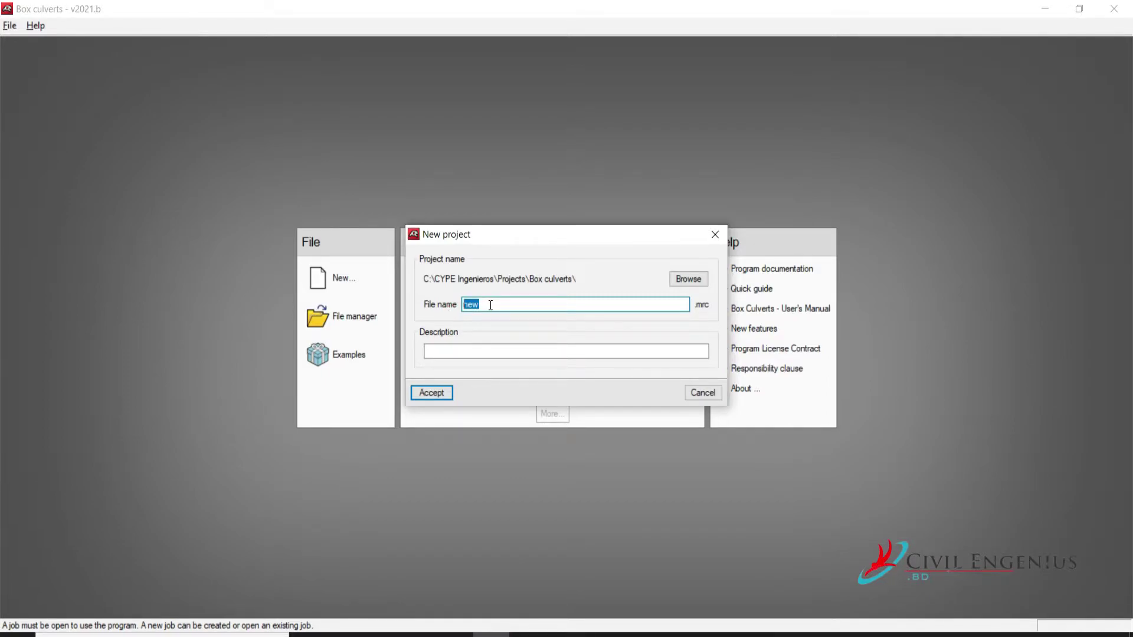
{"action": "type", "text": "box culvert"}
{"action": "left_click", "coordinate": [438, 392]}
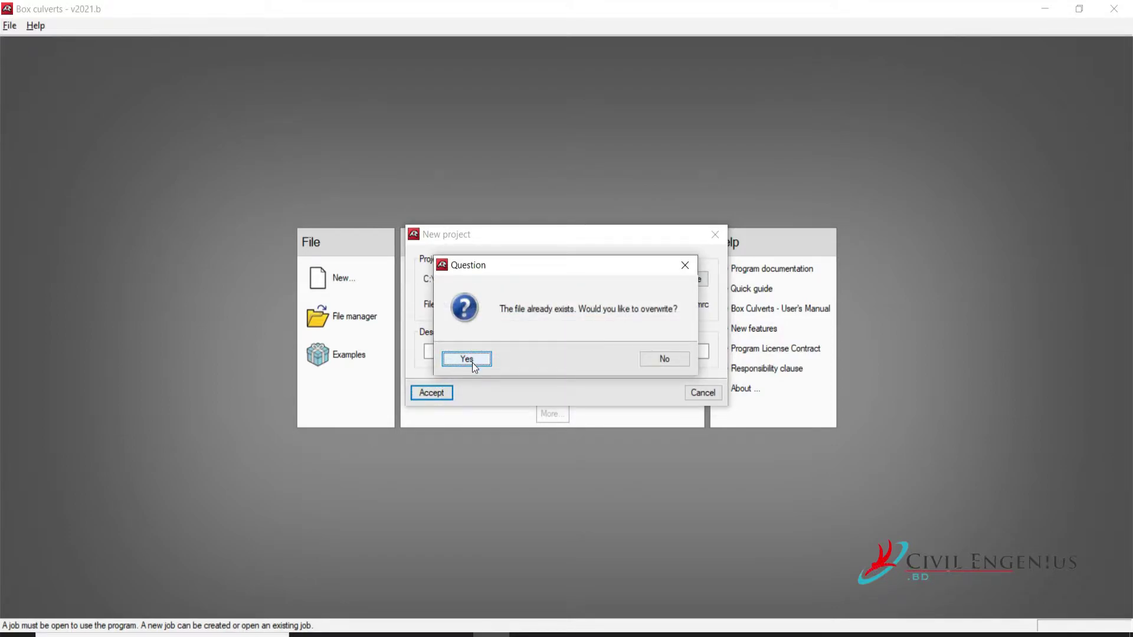
{"action": "left_click", "coordinate": [472, 362]}
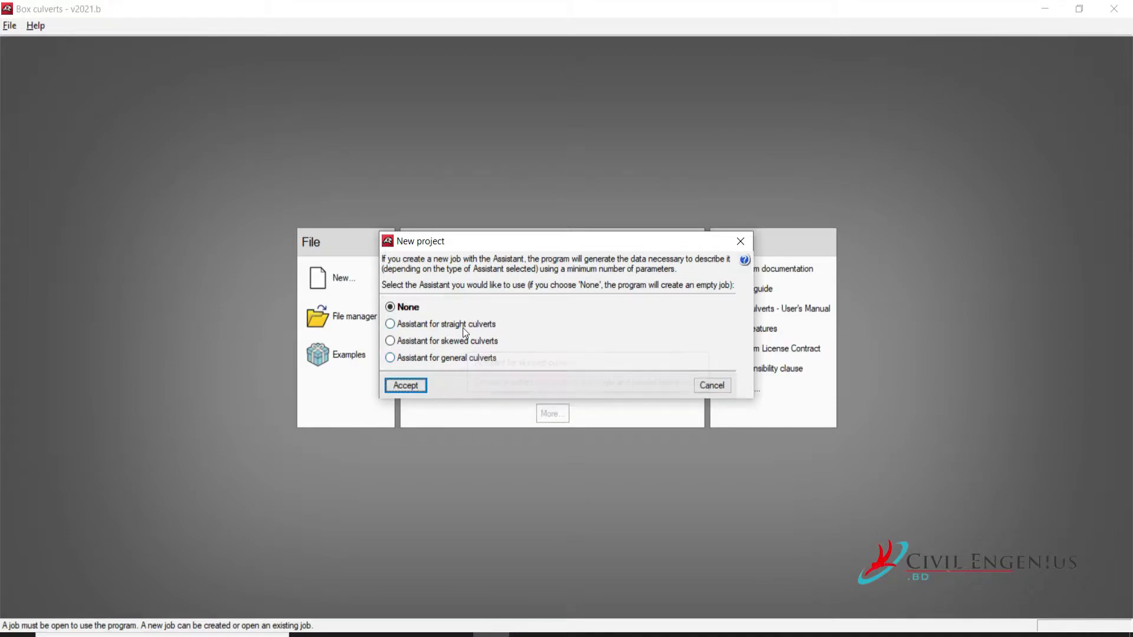
Select the Assistant for straight culverts for the new job and accept
{"action": "mouse_move", "coordinate": [451, 329]}
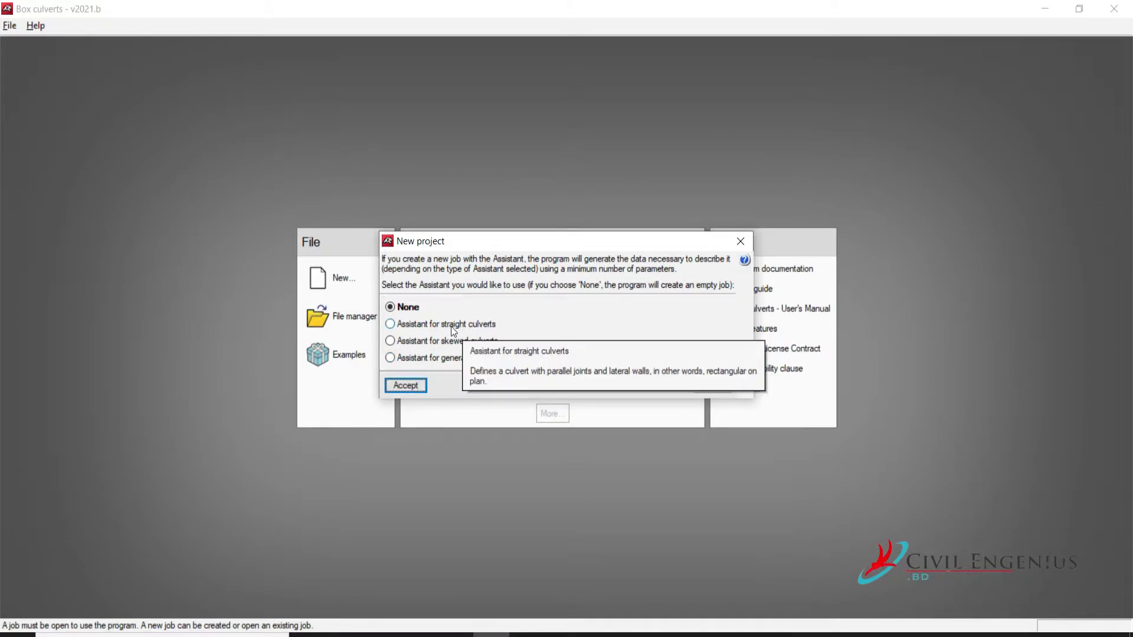
{"action": "left_click", "coordinate": [390, 324]}
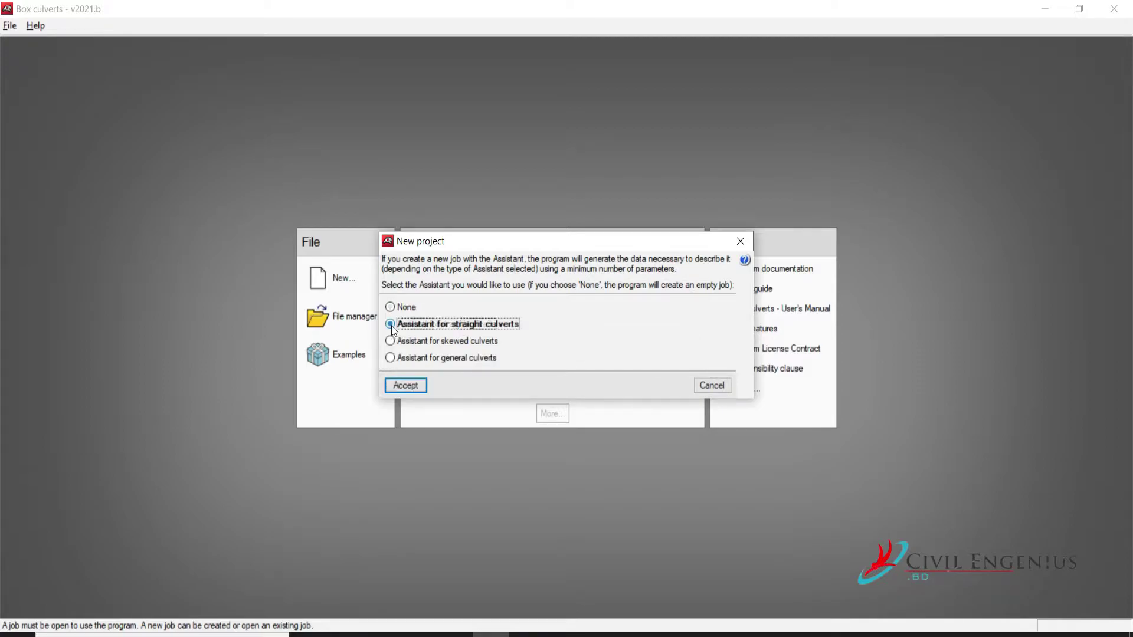
{"action": "left_click", "coordinate": [405, 386]}
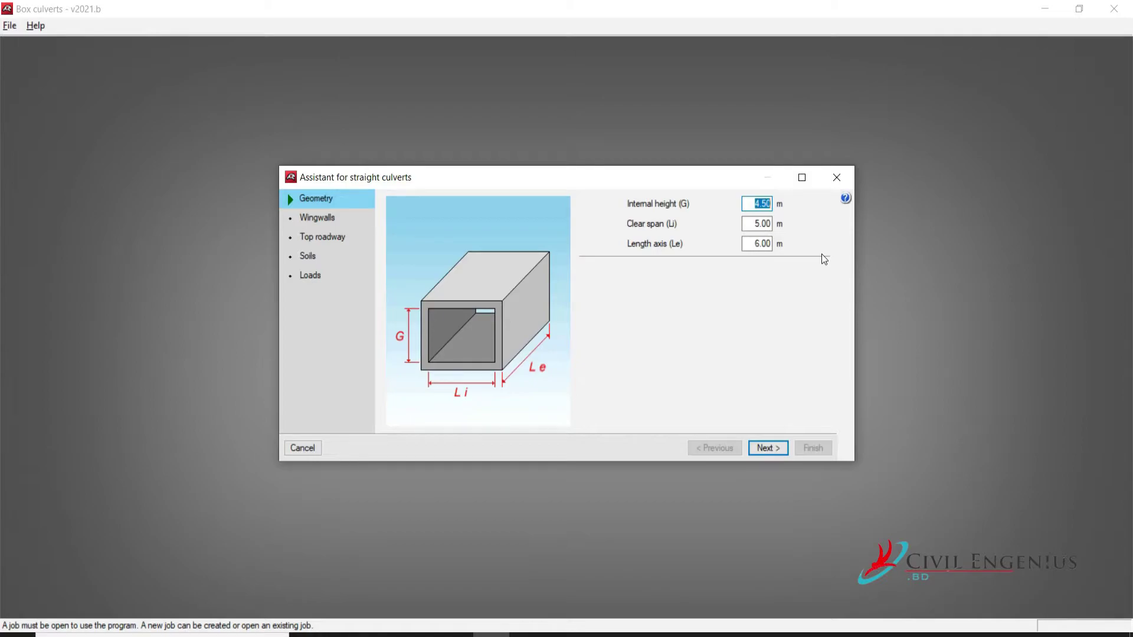
Set the culvert geometry to 4 m internal height, 6 m clear span and 8 m length axis, and continue to the wingwalls
{"action": "type", "text": "4"}
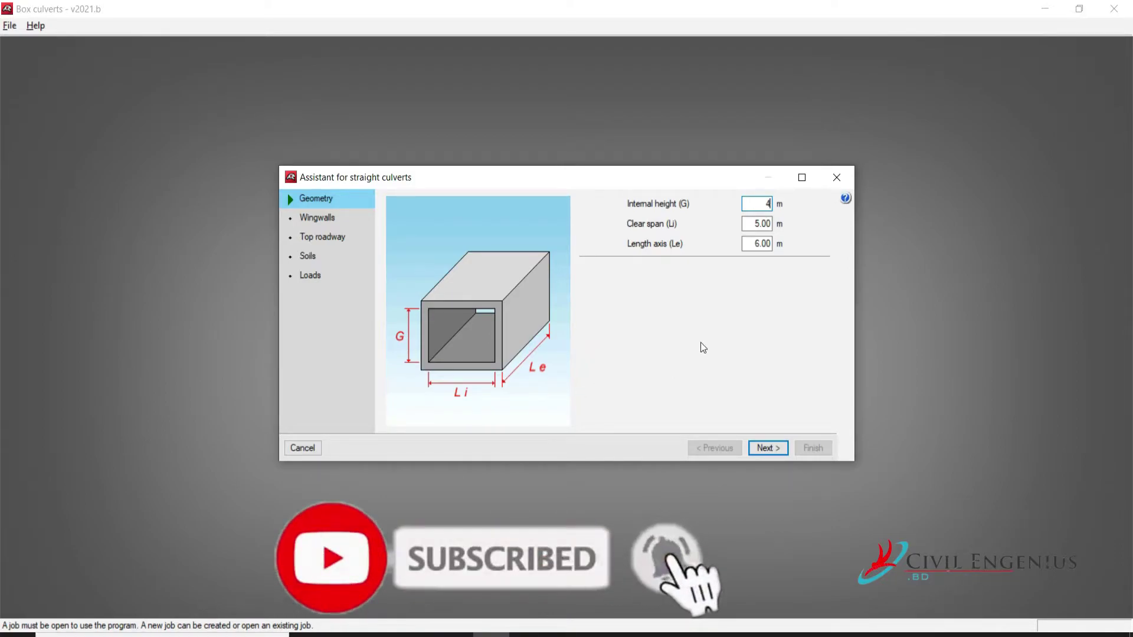
{"action": "key", "text": "Tab"}
{"action": "key", "text": "BackSpace"}
{"action": "type", "text": "6"}
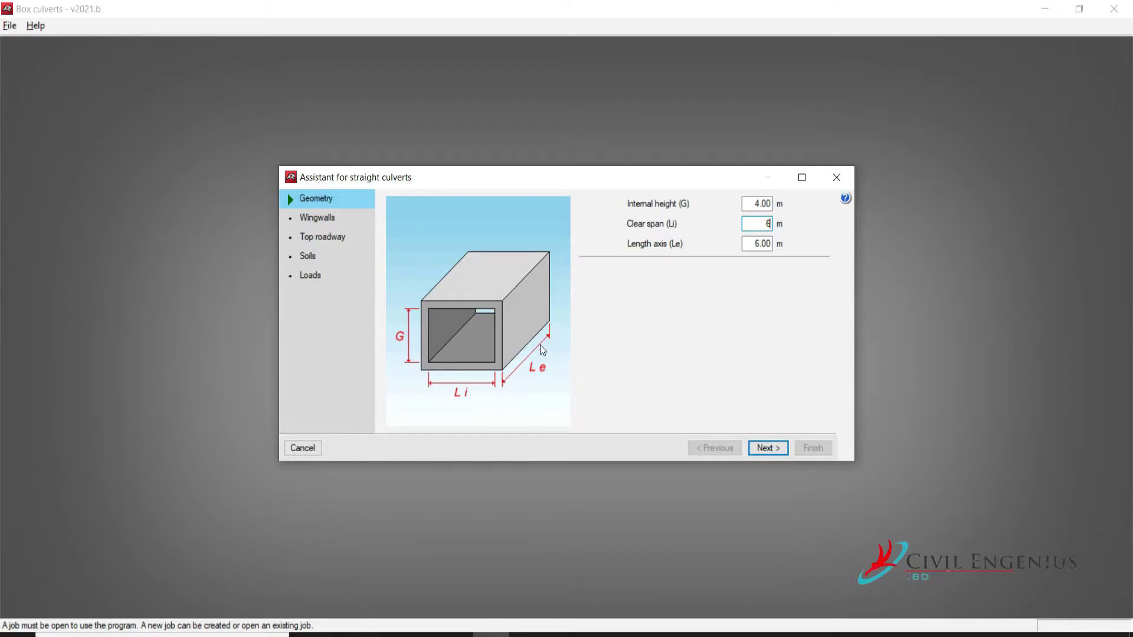
{"action": "left_click_drag", "start_coordinate": [761, 244], "coordinate": [769, 244]}
{"action": "key", "text": "BackSpace"}
{"action": "key", "text": "BackSpace"}
{"action": "key", "text": "BackSpace"}
{"action": "type", "text": "8"}
{"action": "left_click", "coordinate": [764, 448]}
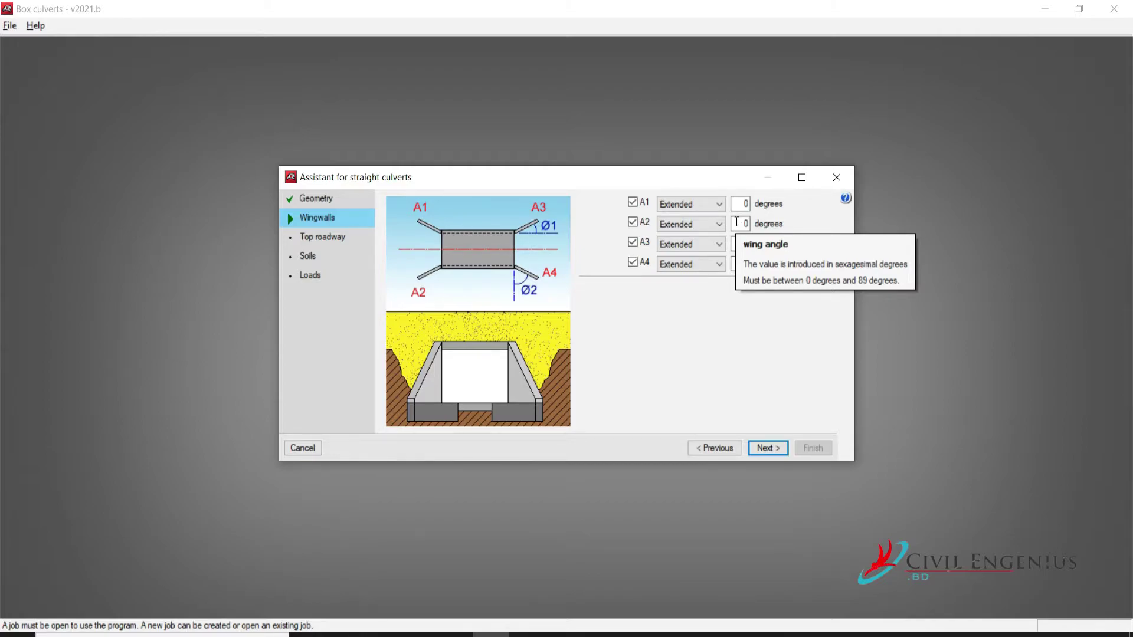
Disable all four wingwalls A1, A2, A3 and A4, and continue to the top roadway settings
{"action": "double_click", "coordinate": [633, 203]}
{"action": "left_click", "coordinate": [633, 202]}
{"action": "left_click", "coordinate": [633, 222]}
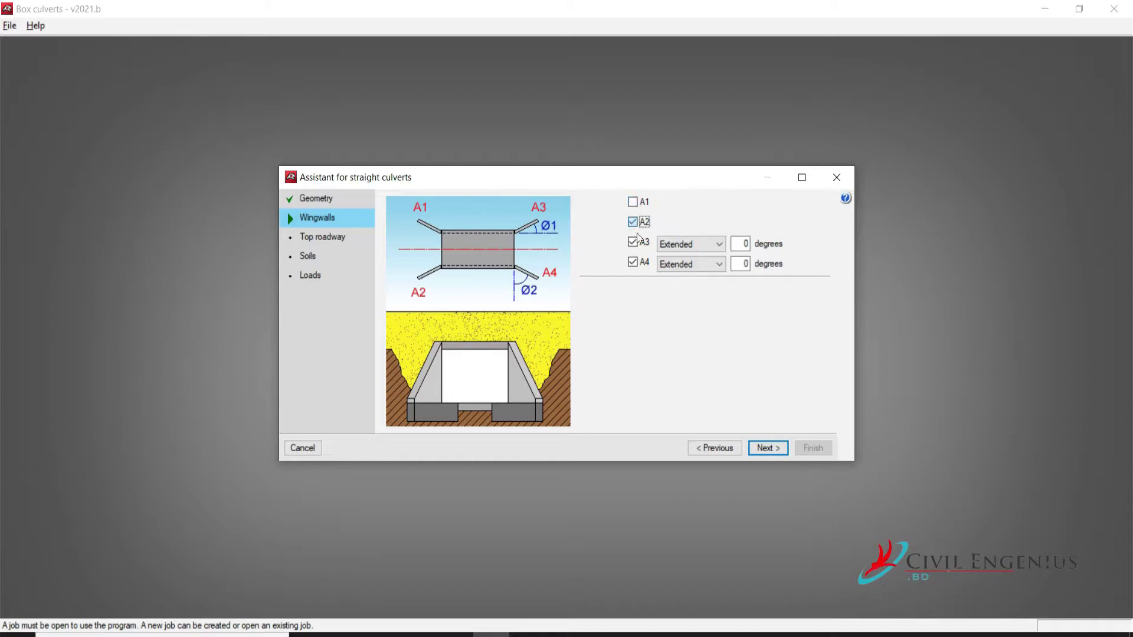
{"action": "left_click", "coordinate": [633, 244]}
{"action": "left_click", "coordinate": [632, 263]}
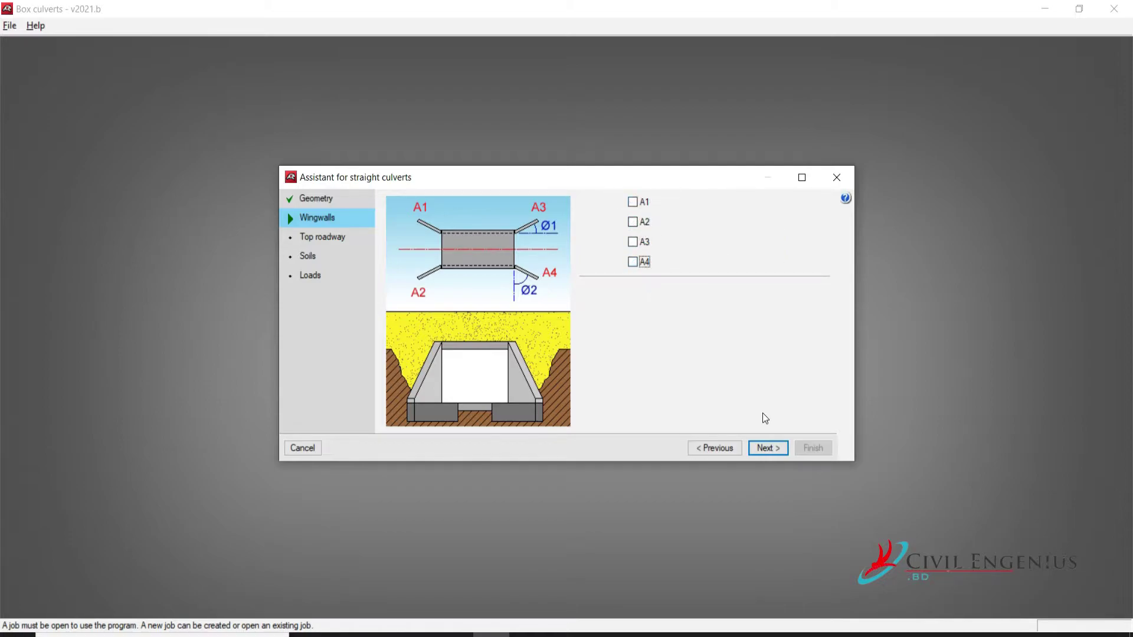
{"action": "left_click", "coordinate": [766, 448]}
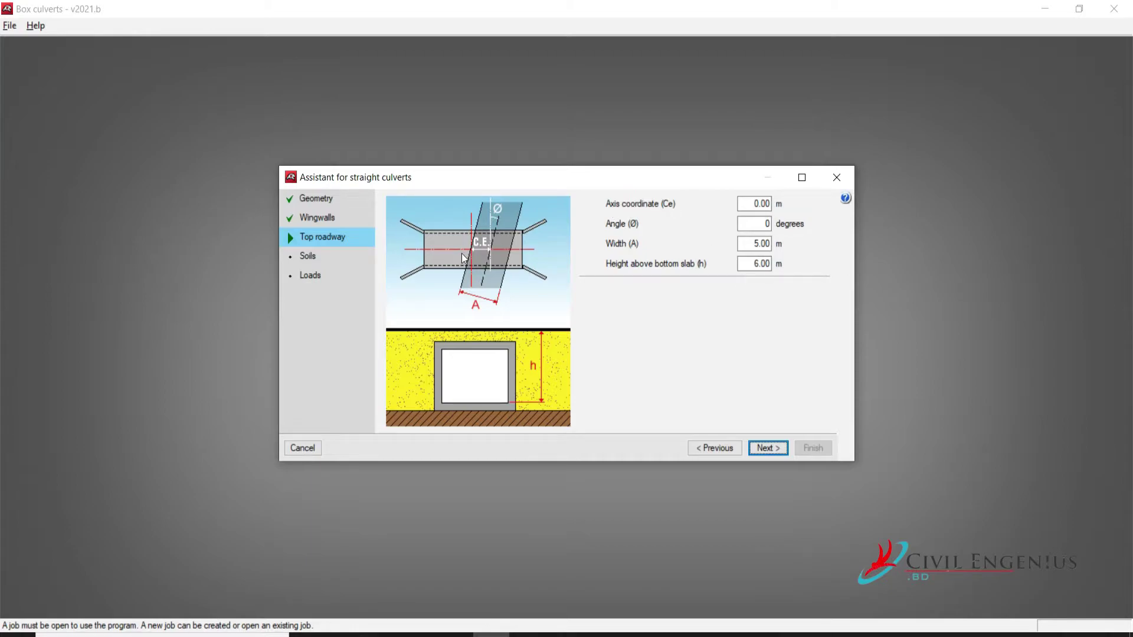
Set the top roadway's height above the bottom slab to 4.5 m, keeping the default axis coordinate, angle and width
{"action": "left_click", "coordinate": [750, 204]}
{"action": "left_click", "coordinate": [753, 245]}
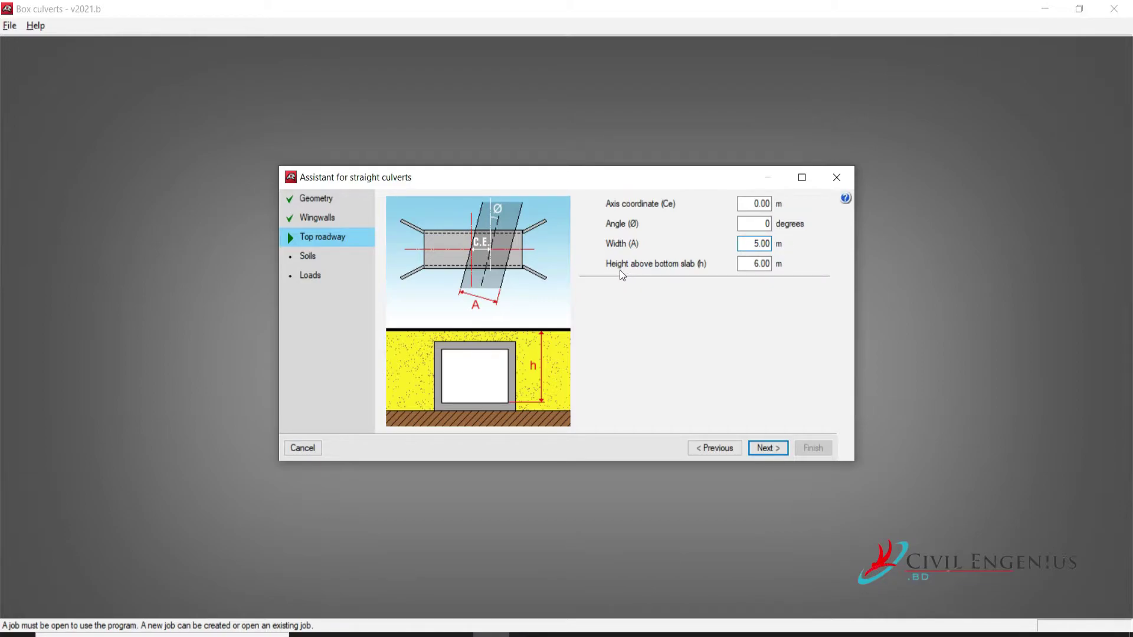
{"action": "left_click", "coordinate": [755, 263]}
{"action": "key", "text": "Delete"}
{"action": "key", "text": "Delete"}
{"action": "key", "text": "Delete"}
{"action": "key", "text": "Delete"}
{"action": "type", "text": "4.5"}
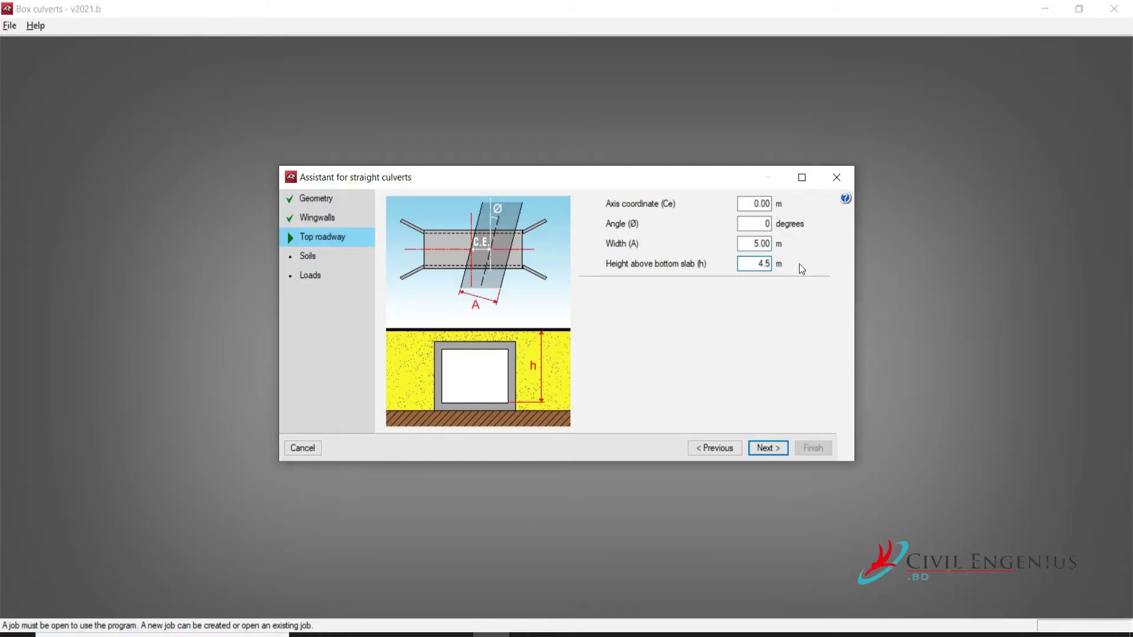
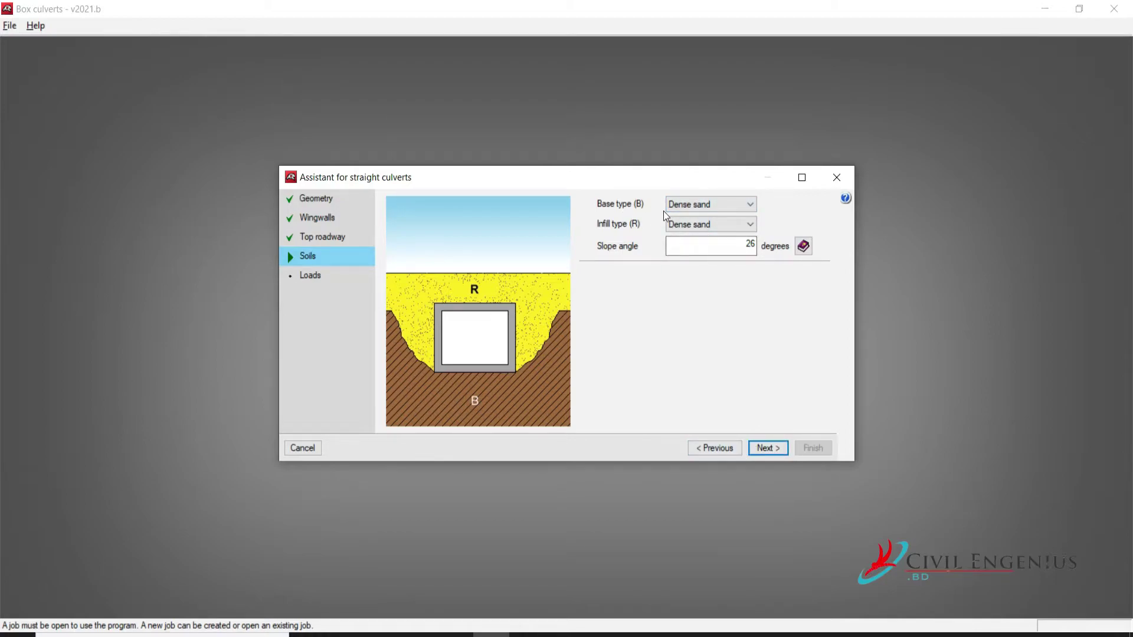
Define the soils with a Dense sand base, Medium dense sand infill and a 30 degree slope angle, and continue to the loads
{"action": "left_click", "coordinate": [705, 204]}
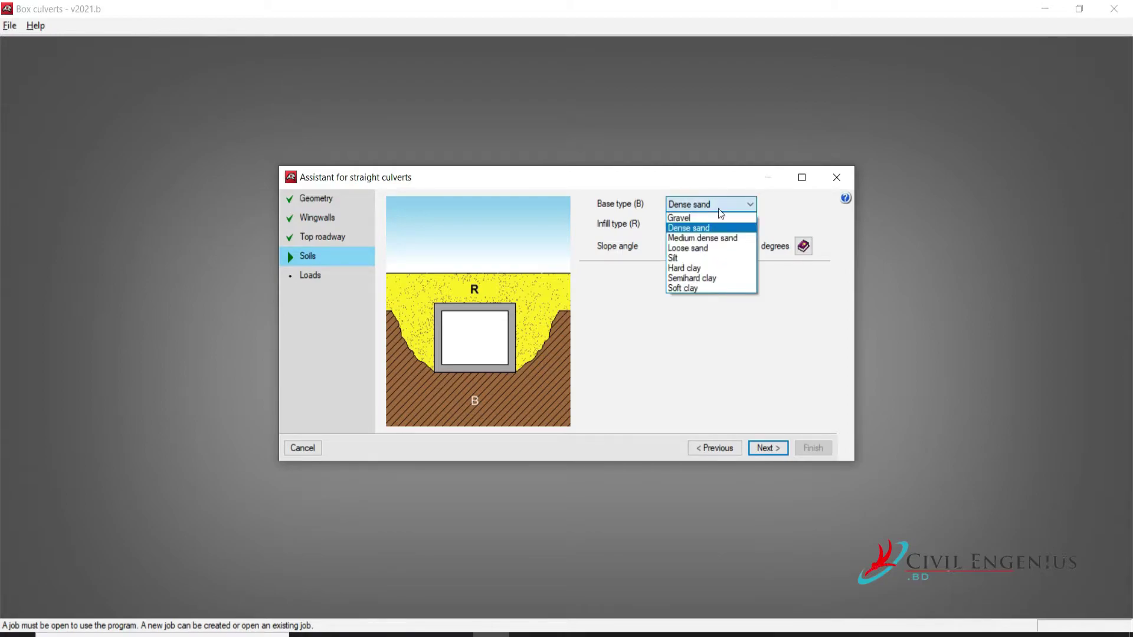
{"action": "left_click", "coordinate": [678, 210]}
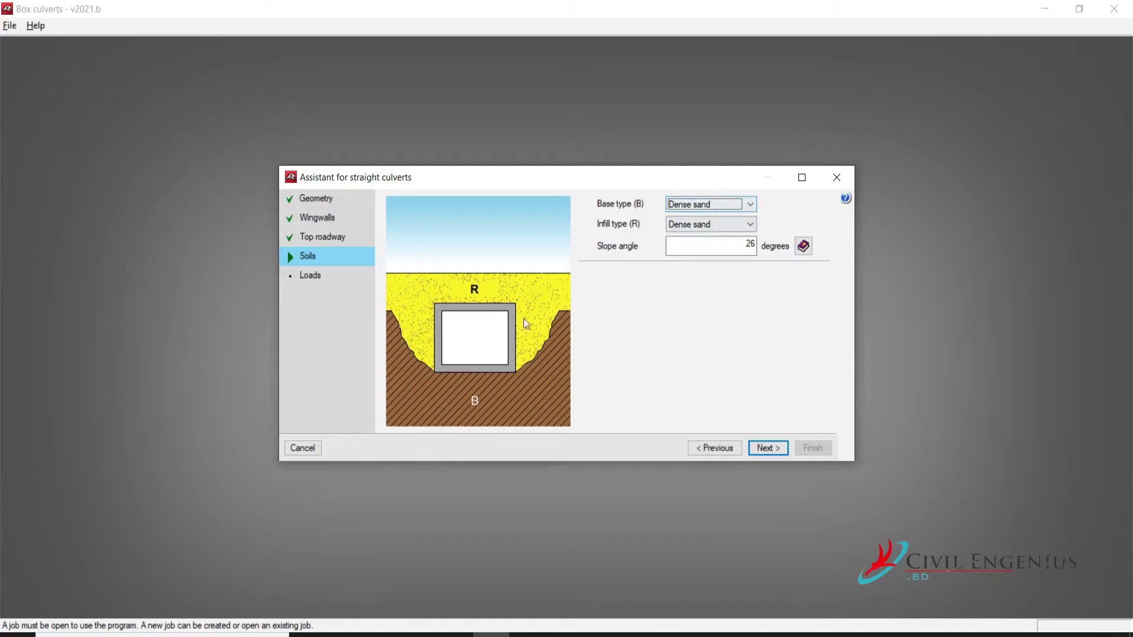
{"action": "left_click", "coordinate": [732, 223]}
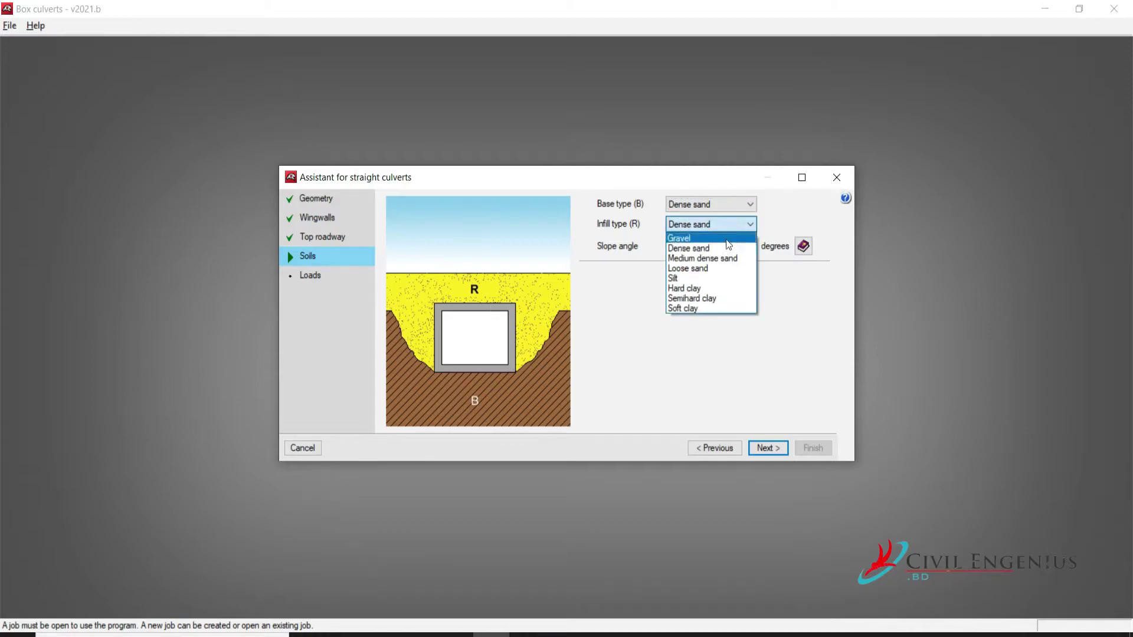
{"action": "left_click", "coordinate": [723, 255]}
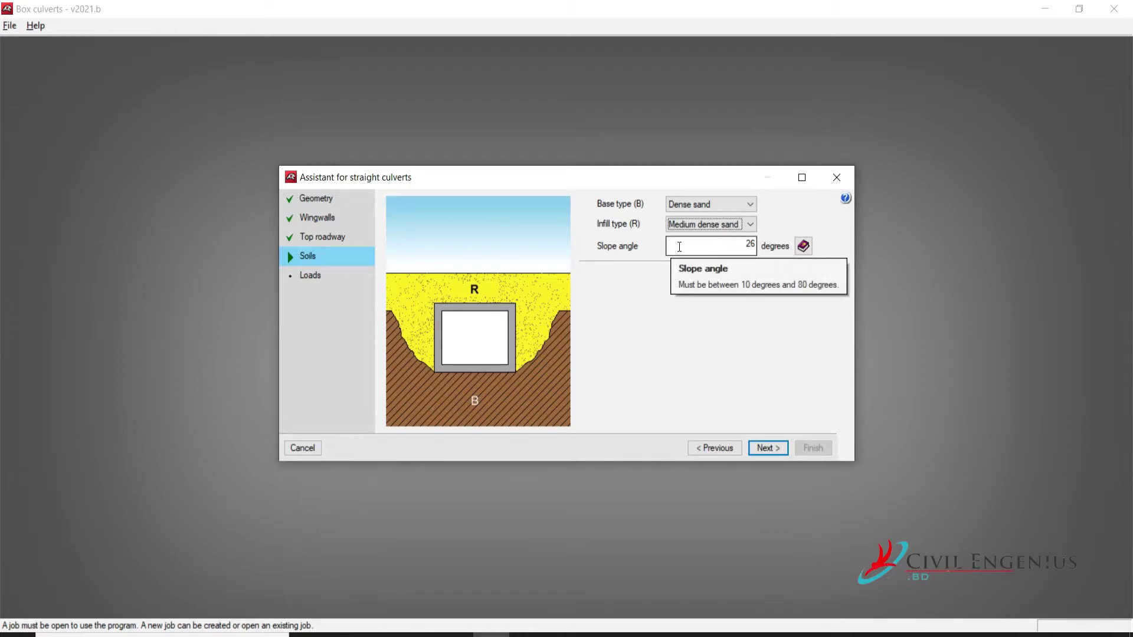
{"action": "left_click_drag", "start_coordinate": [729, 247], "coordinate": [757, 244]}
{"action": "type", "text": "30"}
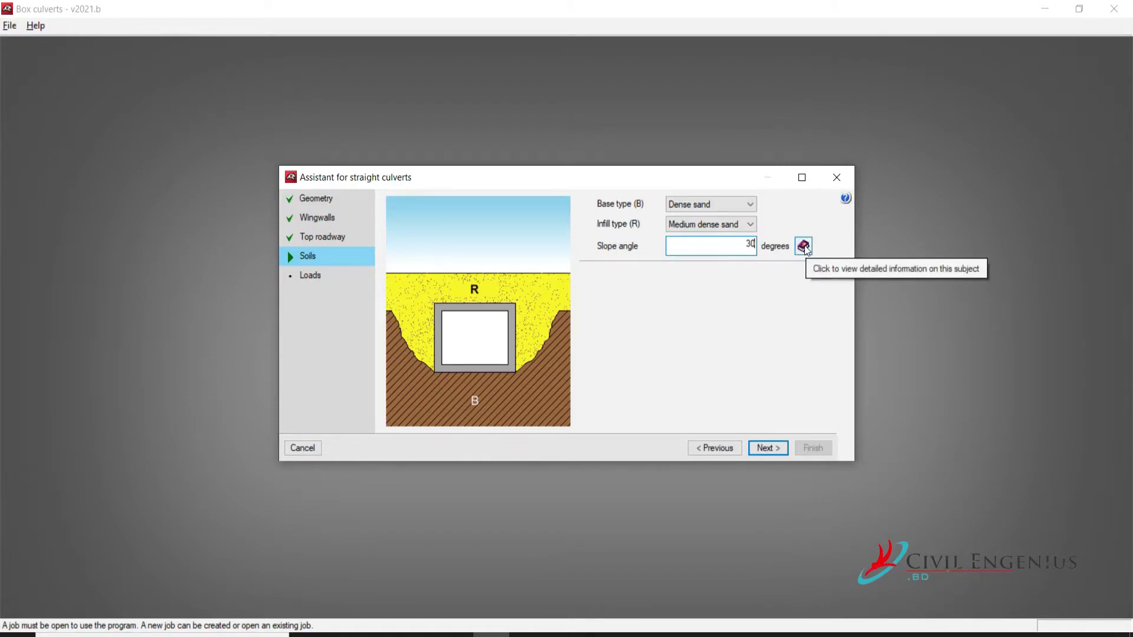
{"action": "left_click", "coordinate": [805, 249]}
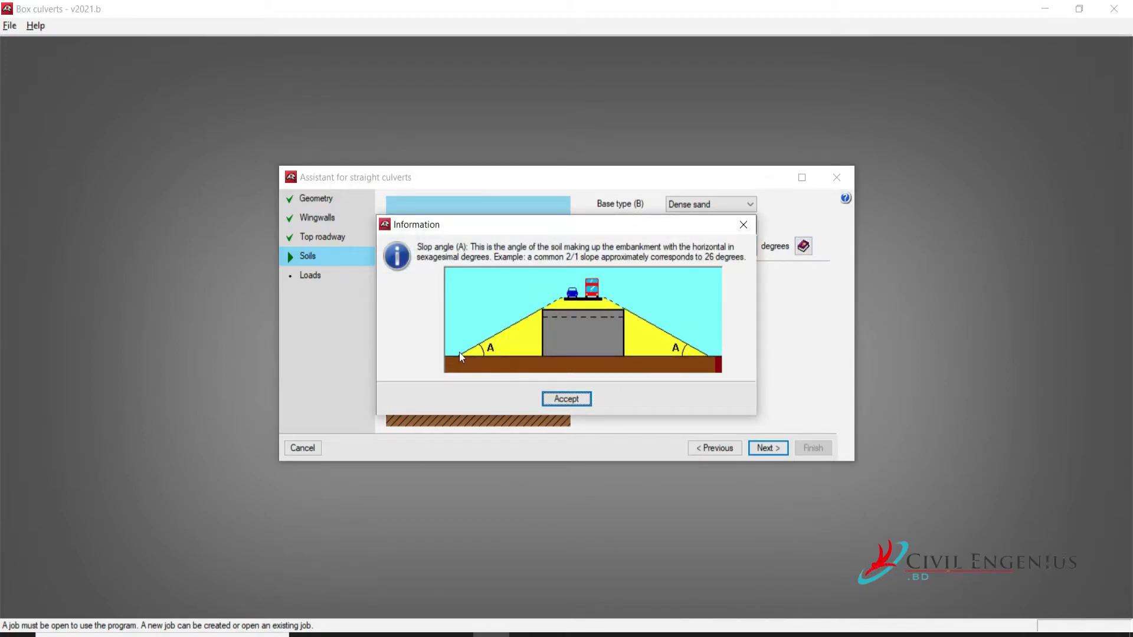
{"action": "left_click", "coordinate": [564, 401]}
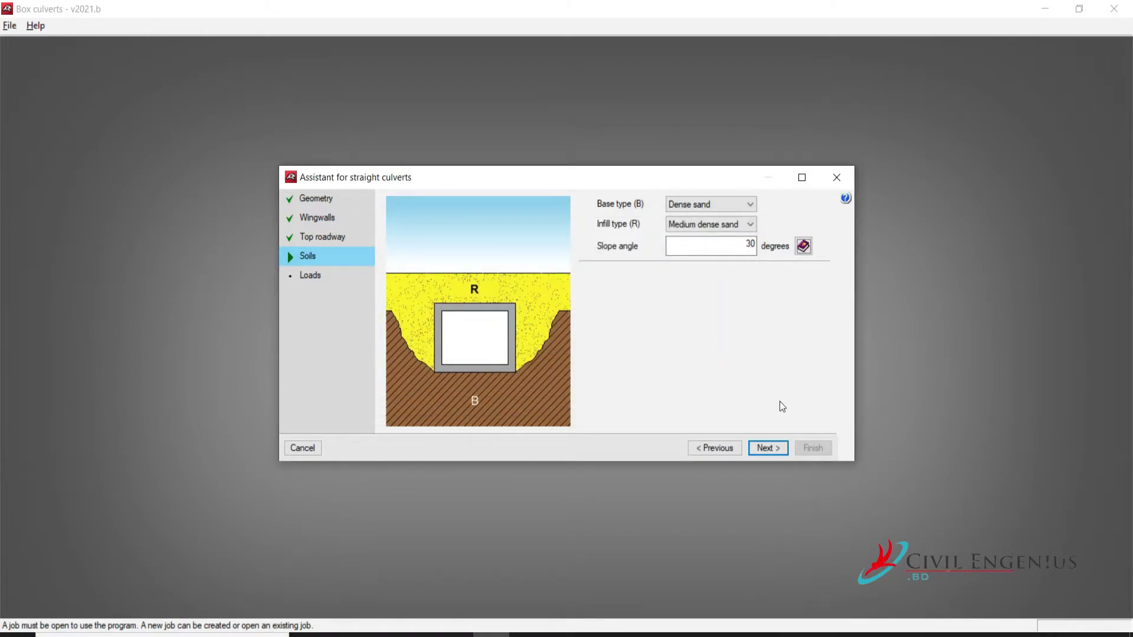
{"action": "left_click", "coordinate": [764, 450]}
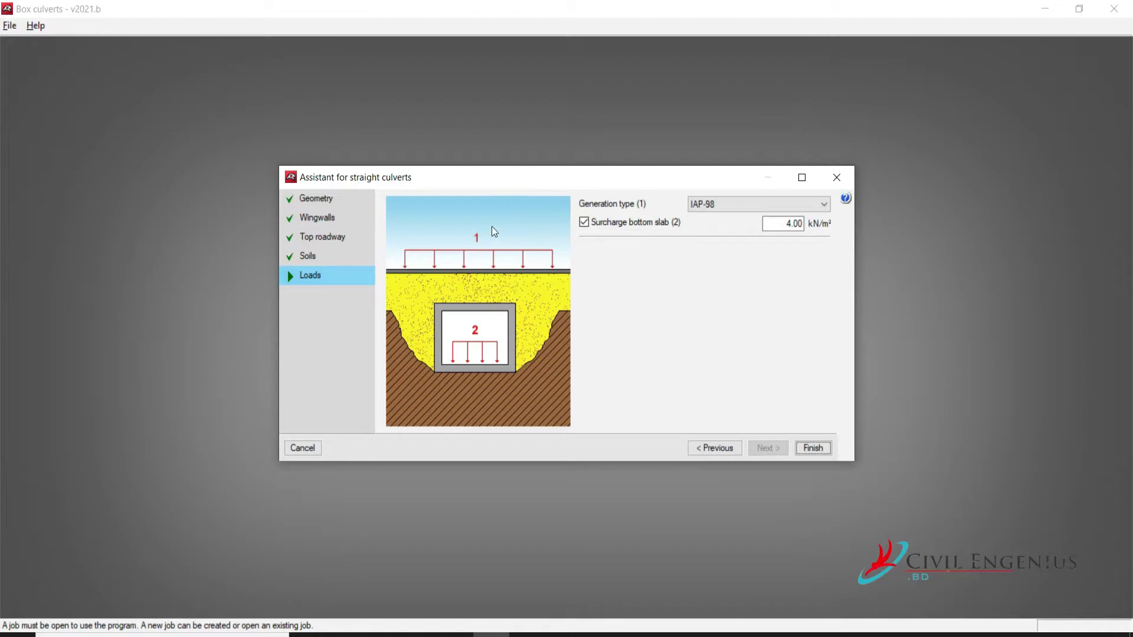
Keep the IAP-98 load generation and 4.00 kN/m² bottom slab surcharge, finish the assistant, and accept the introduced data summary
{"action": "left_click", "coordinate": [744, 200]}
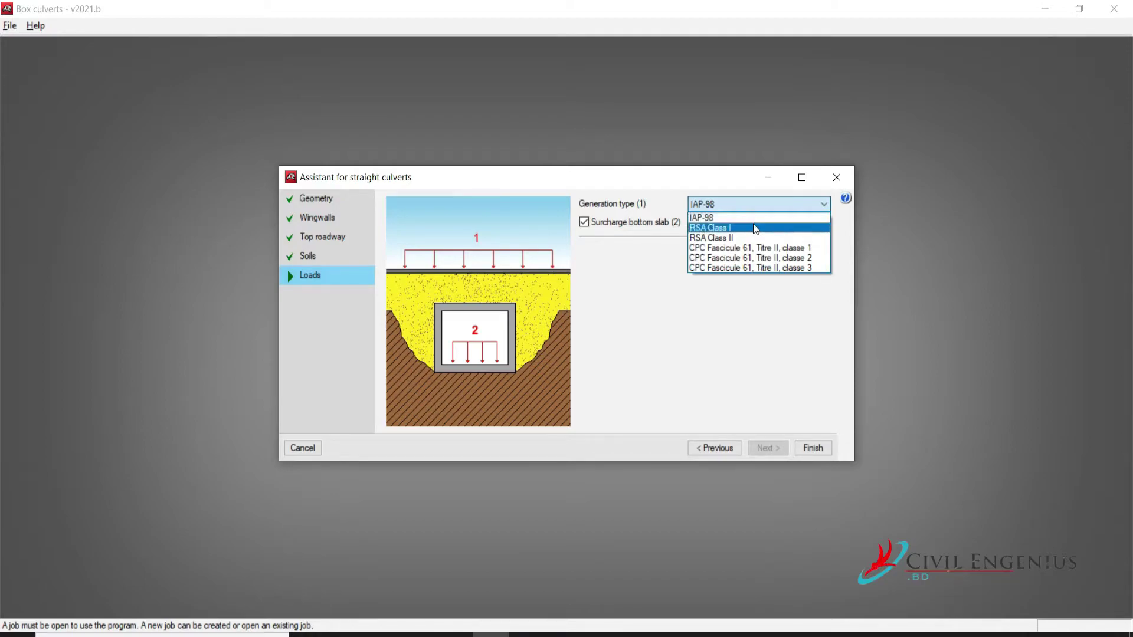
{"action": "left_click", "coordinate": [716, 216]}
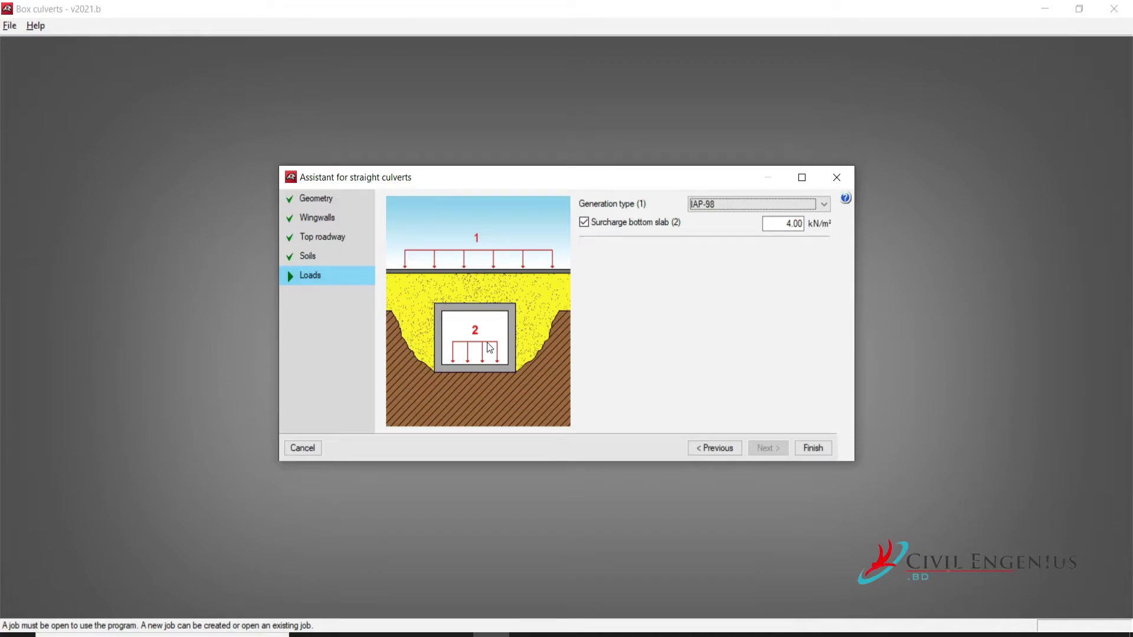
{"action": "left_click", "coordinate": [795, 223]}
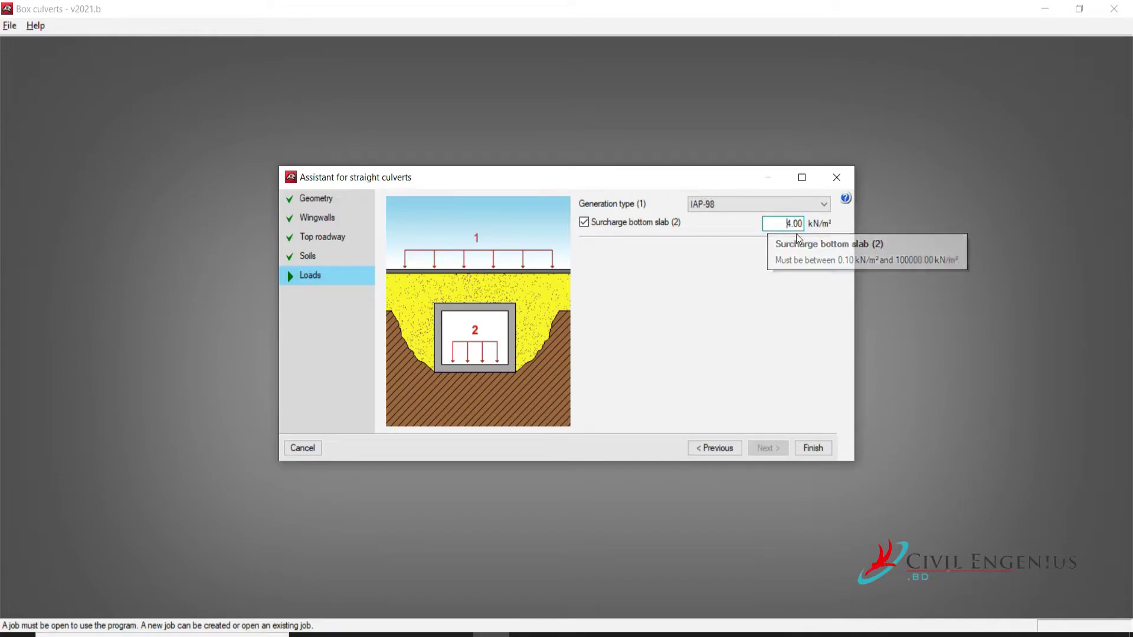
{"action": "left_click", "coordinate": [812, 449]}
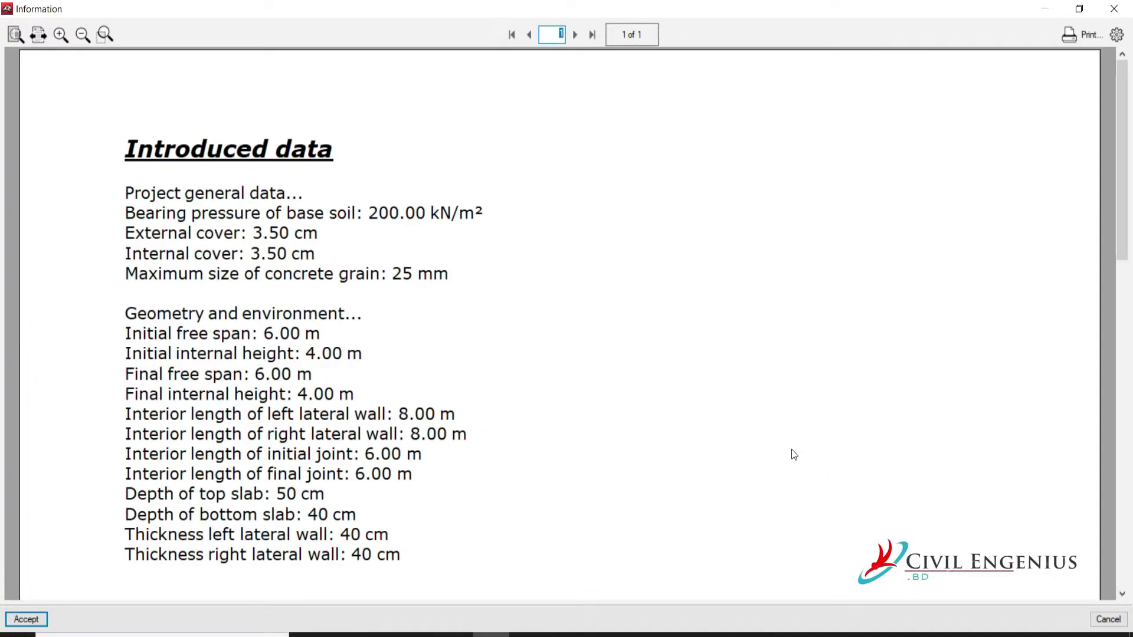
{"action": "mouse_move", "coordinate": [1113, 196]}
{"action": "left_mouse_down"}
{"action": "mouse_move", "coordinate": [1127, 340]}
{"action": "mouse_move", "coordinate": [1107, 207]}
{"action": "left_mouse_up"}
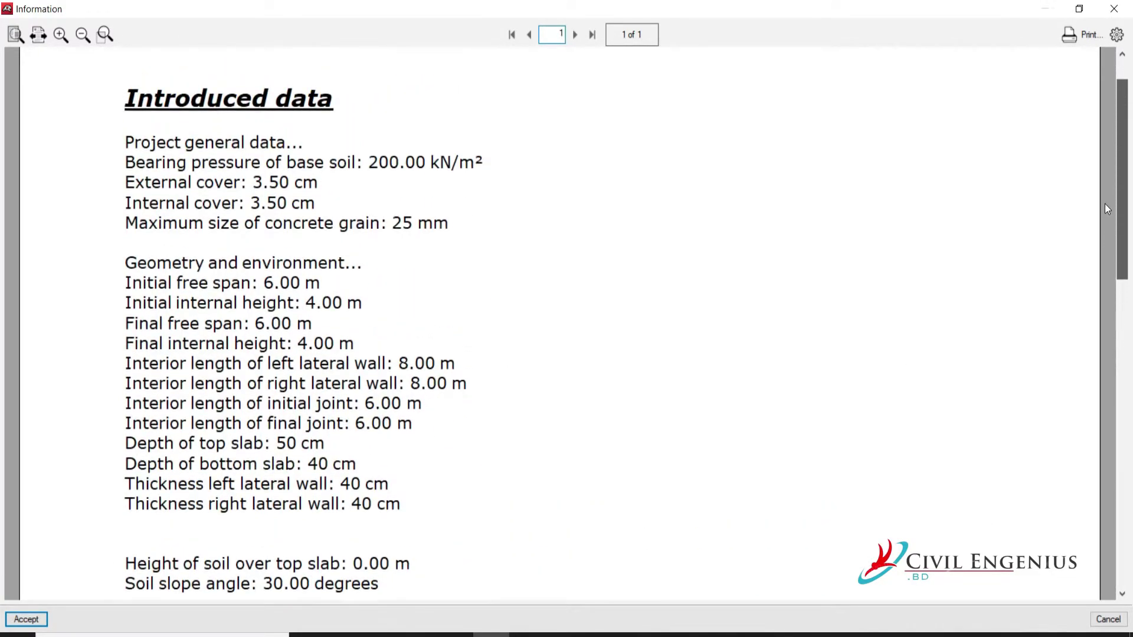
{"action": "left_click", "coordinate": [26, 620]}
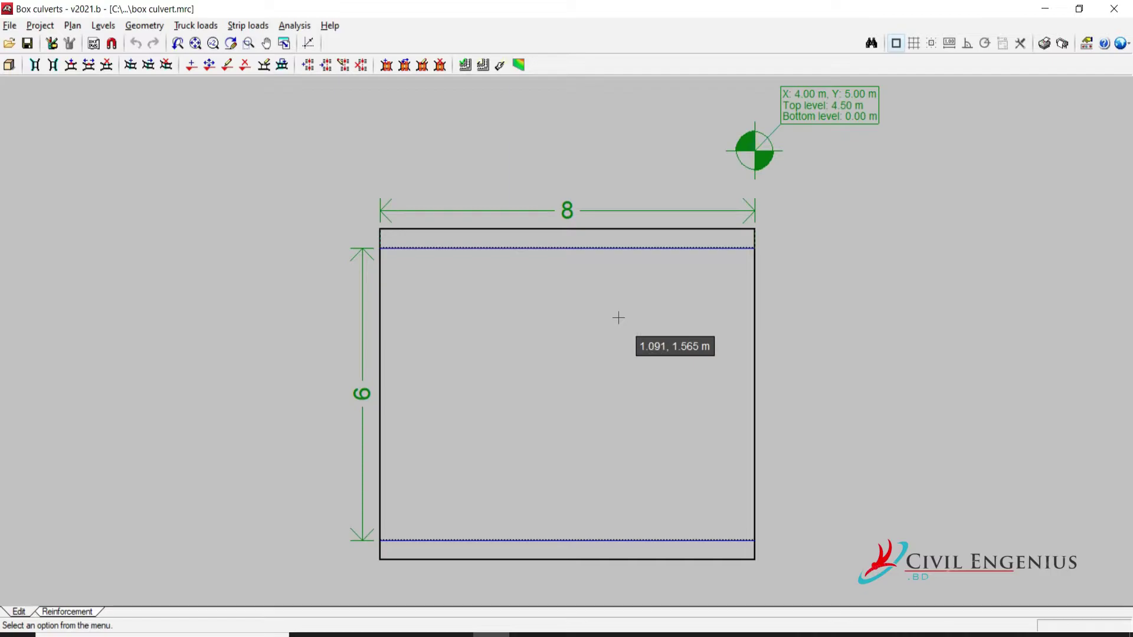
Set the design code to IS 456: 2000 (India), accept it, and open the project's general data
{"action": "left_click", "coordinate": [1122, 44]}
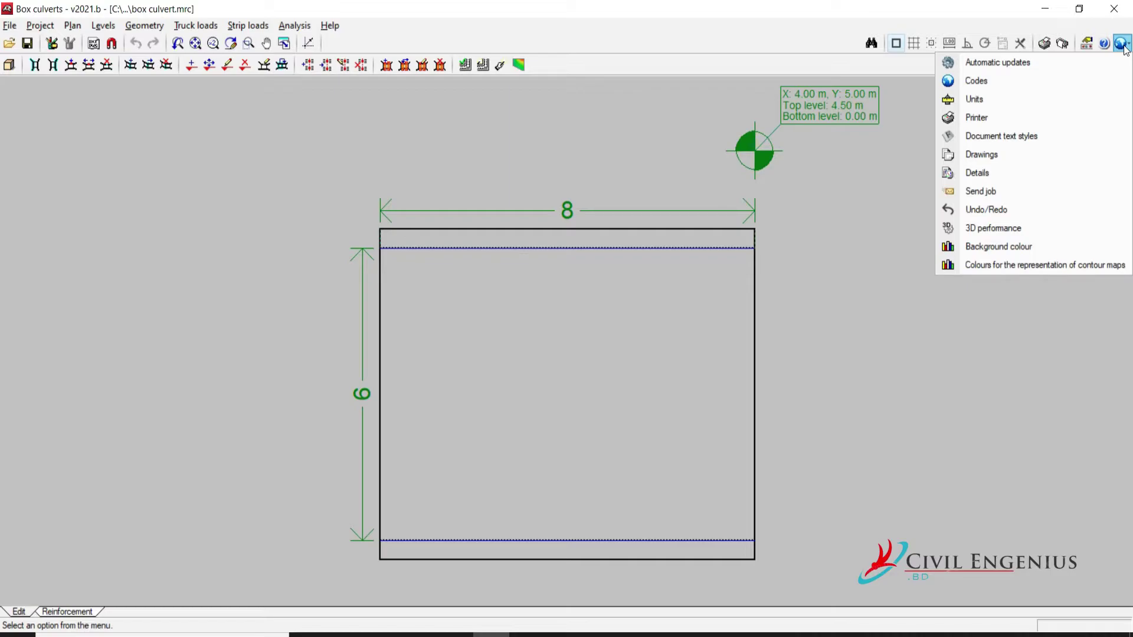
{"action": "left_click", "coordinate": [976, 82]}
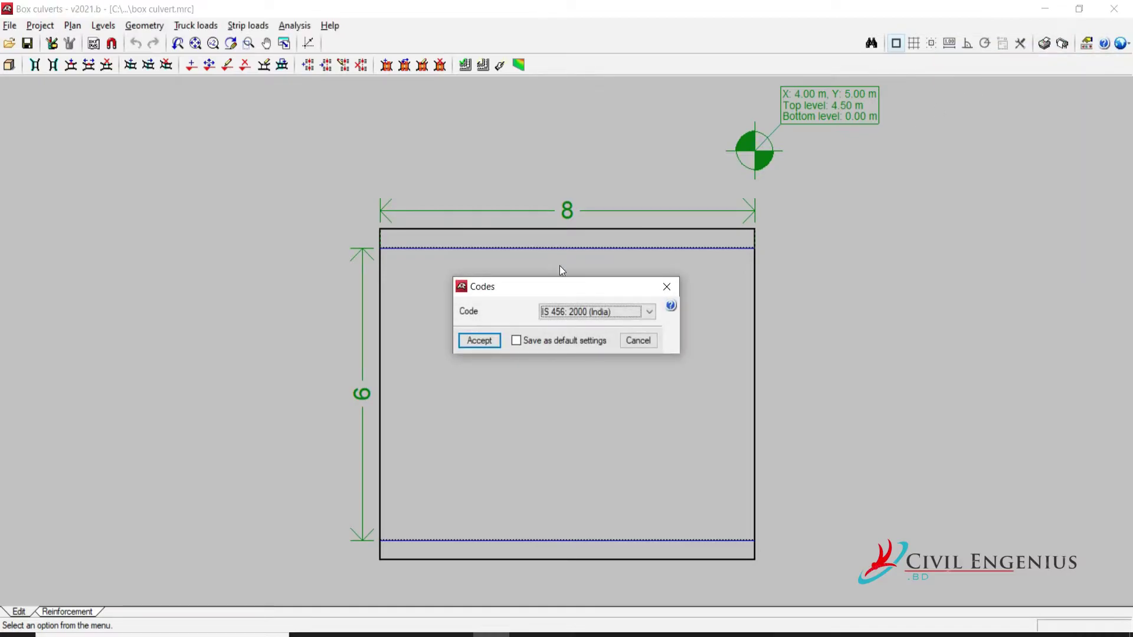
{"action": "left_click", "coordinate": [648, 313]}
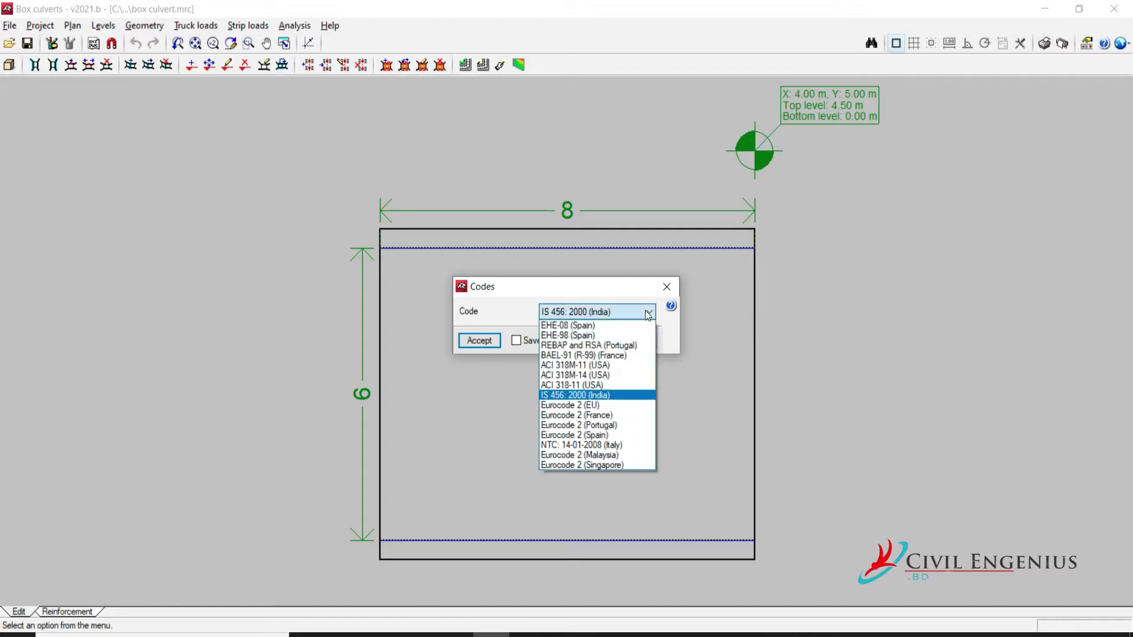
{"action": "left_click", "coordinate": [583, 396]}
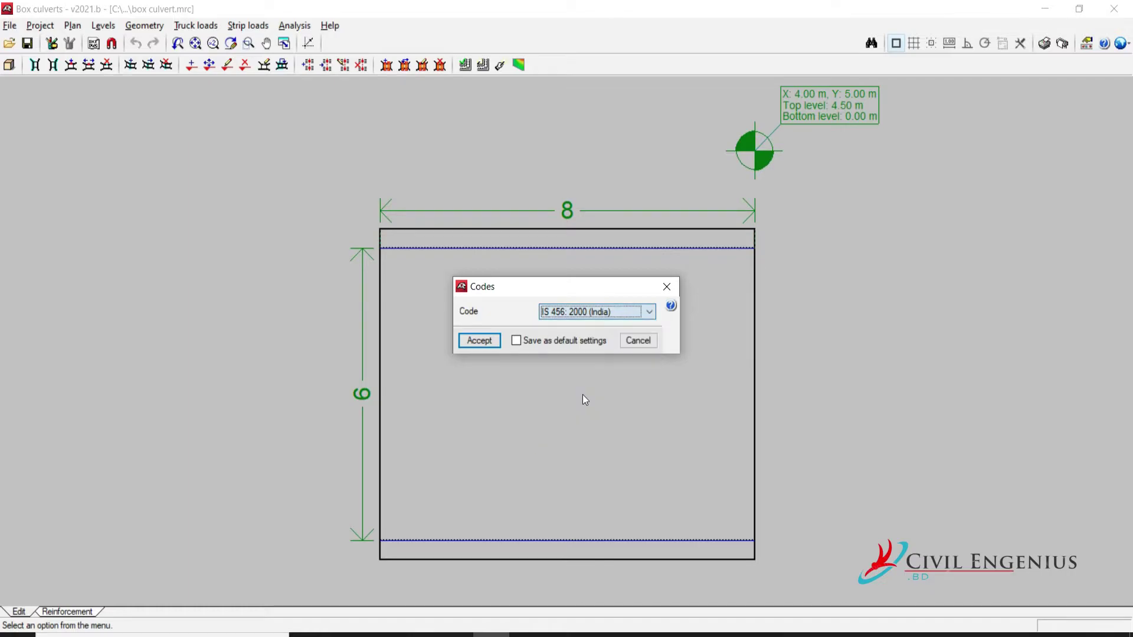
{"action": "left_click", "coordinate": [480, 341]}
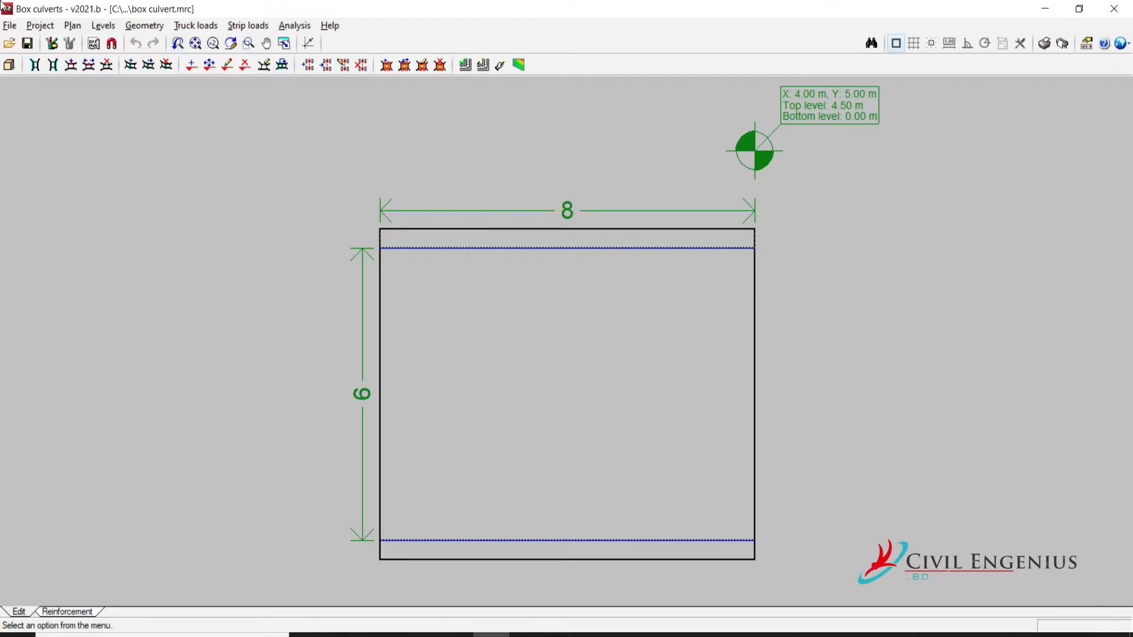
{"action": "left_click", "coordinate": [40, 26]}
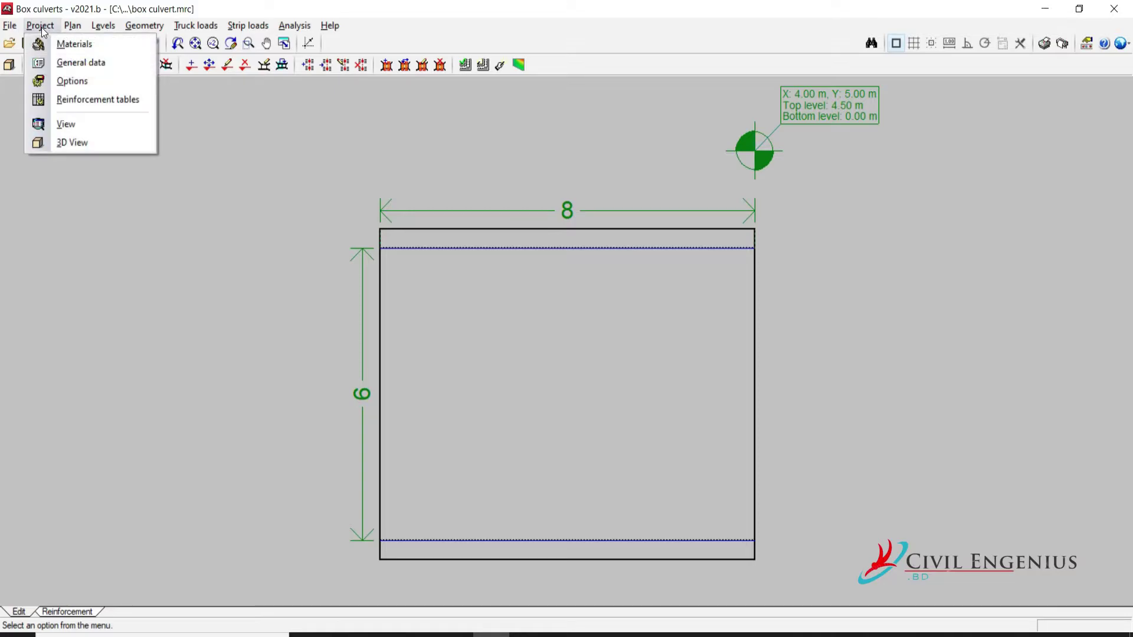
{"action": "left_click", "coordinate": [77, 62]}
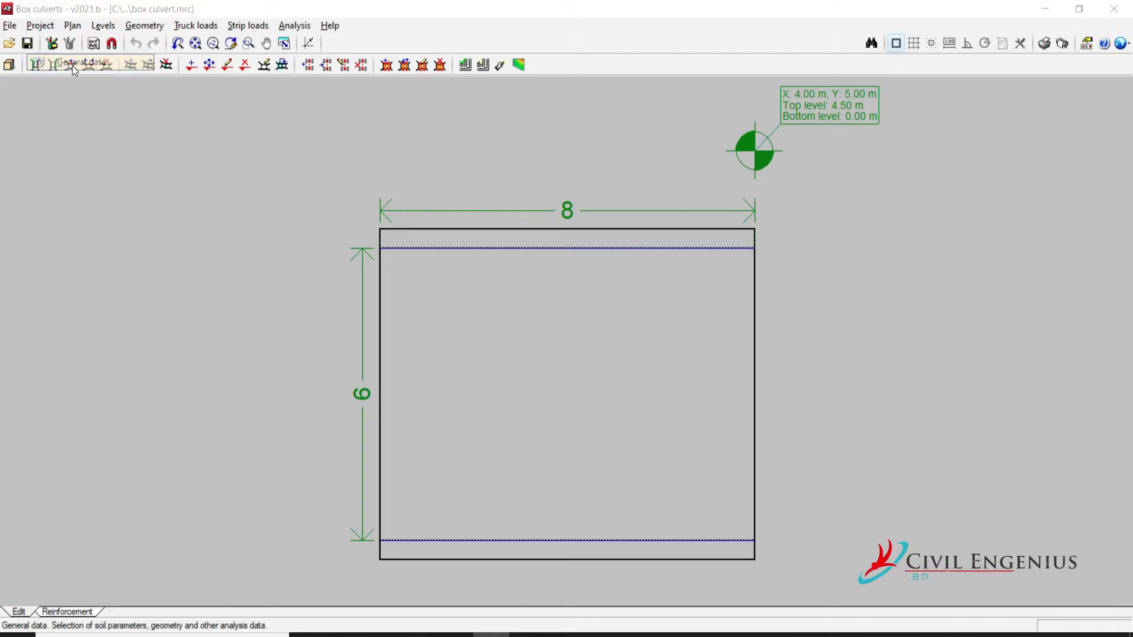
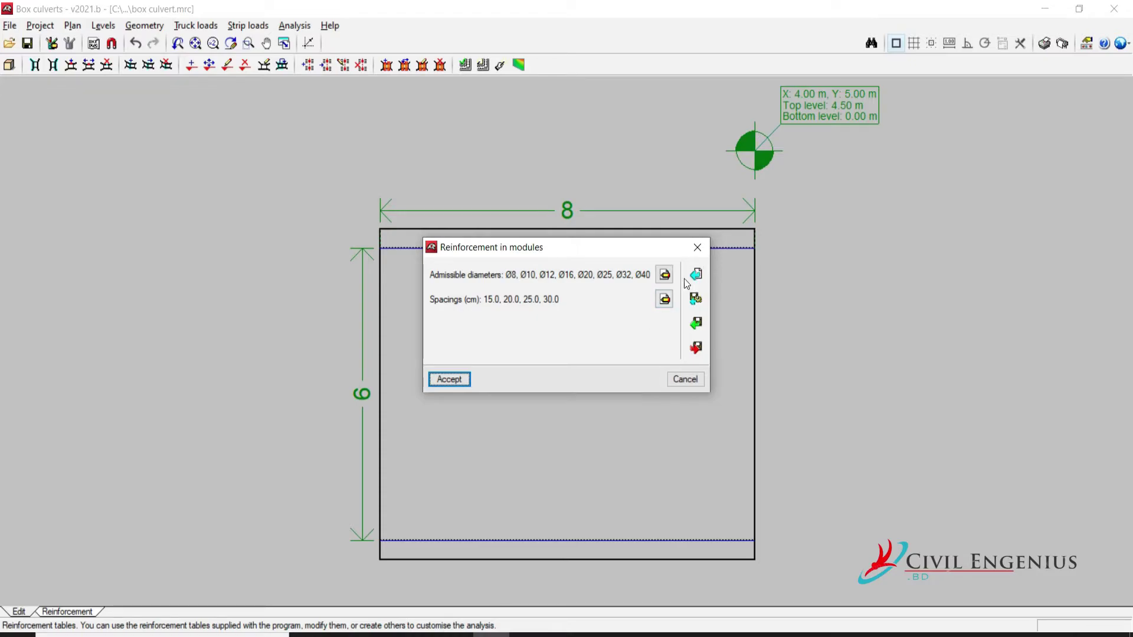
Make Ø8 bars inadmissible in the module reinforcement table, keep the 15, 20, 25 and 30 cm spacings, and accept the reinforcement tables
{"action": "left_click", "coordinate": [665, 275]}
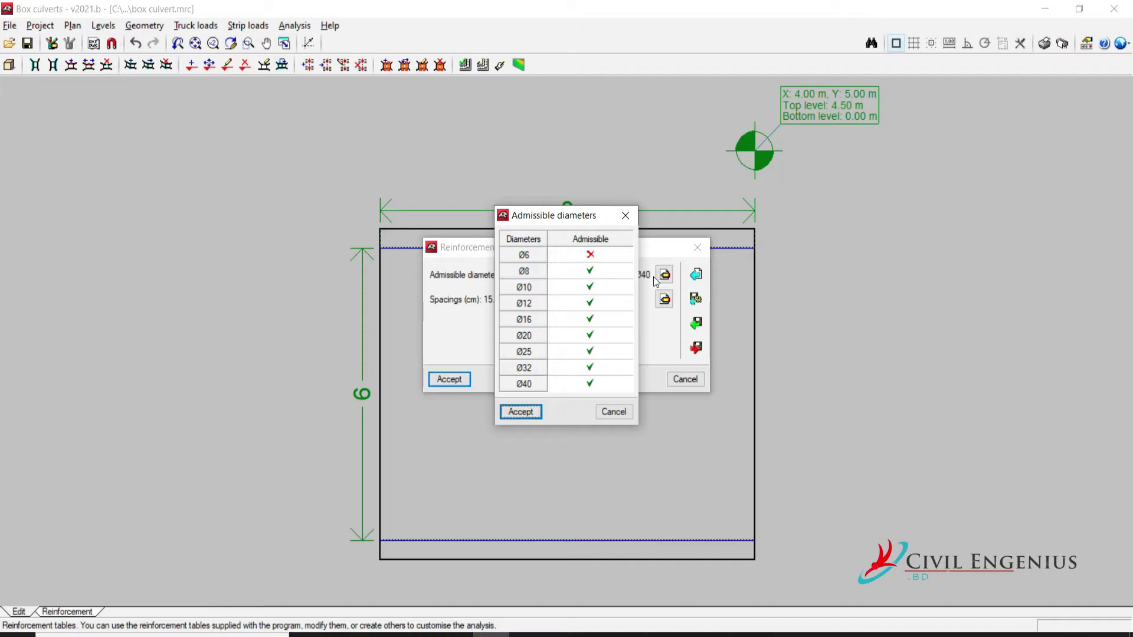
{"action": "left_click", "coordinate": [587, 272]}
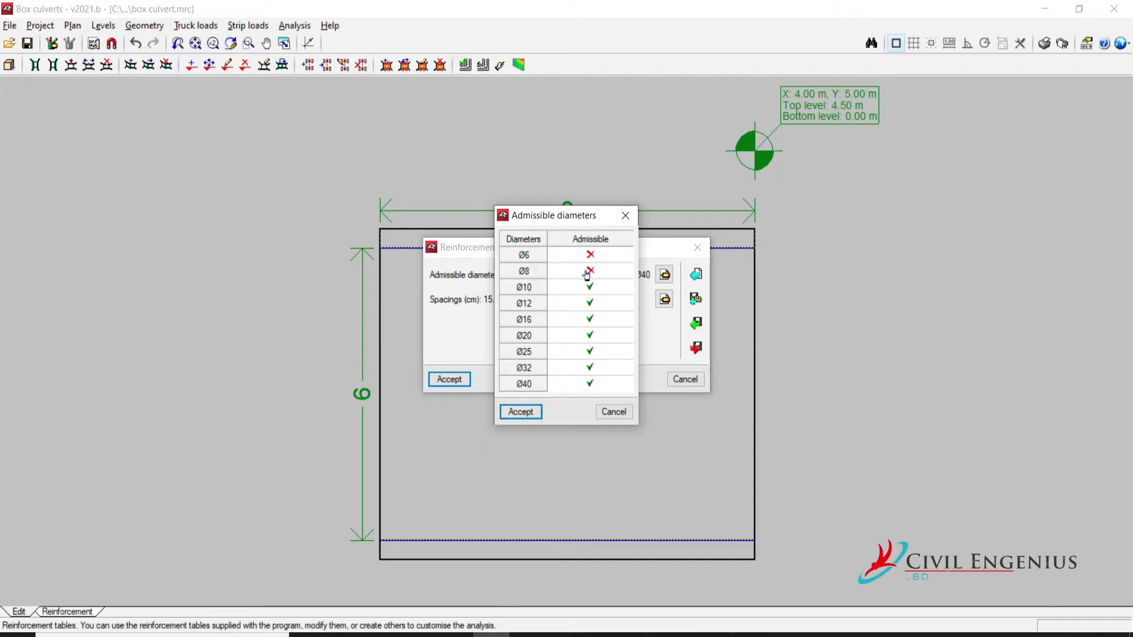
{"action": "left_click", "coordinate": [513, 415]}
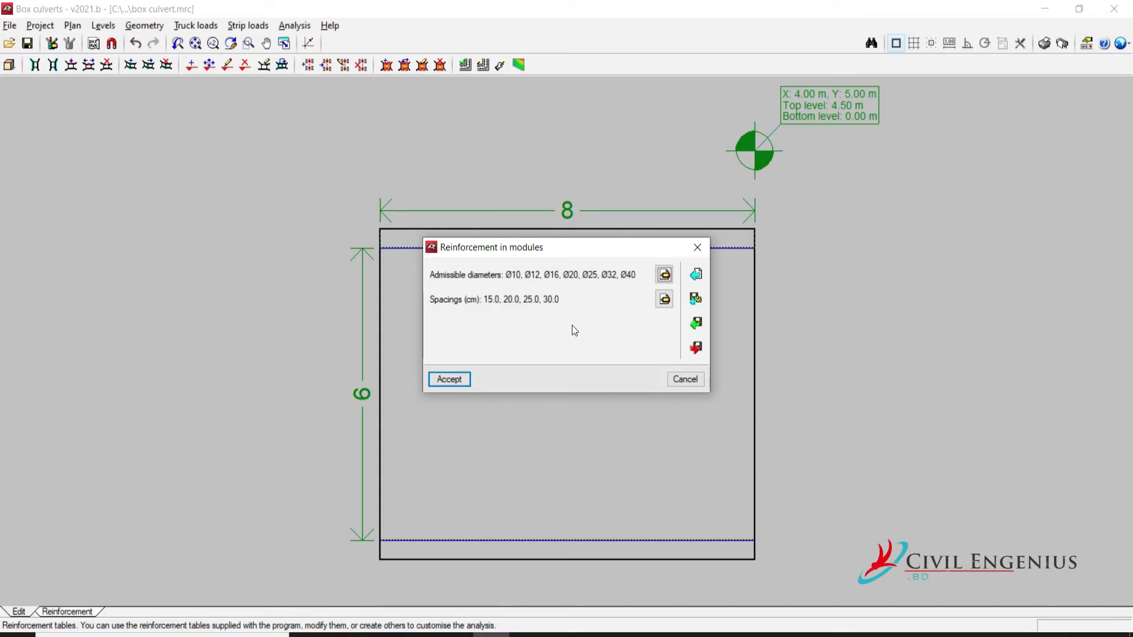
{"action": "left_click", "coordinate": [661, 302]}
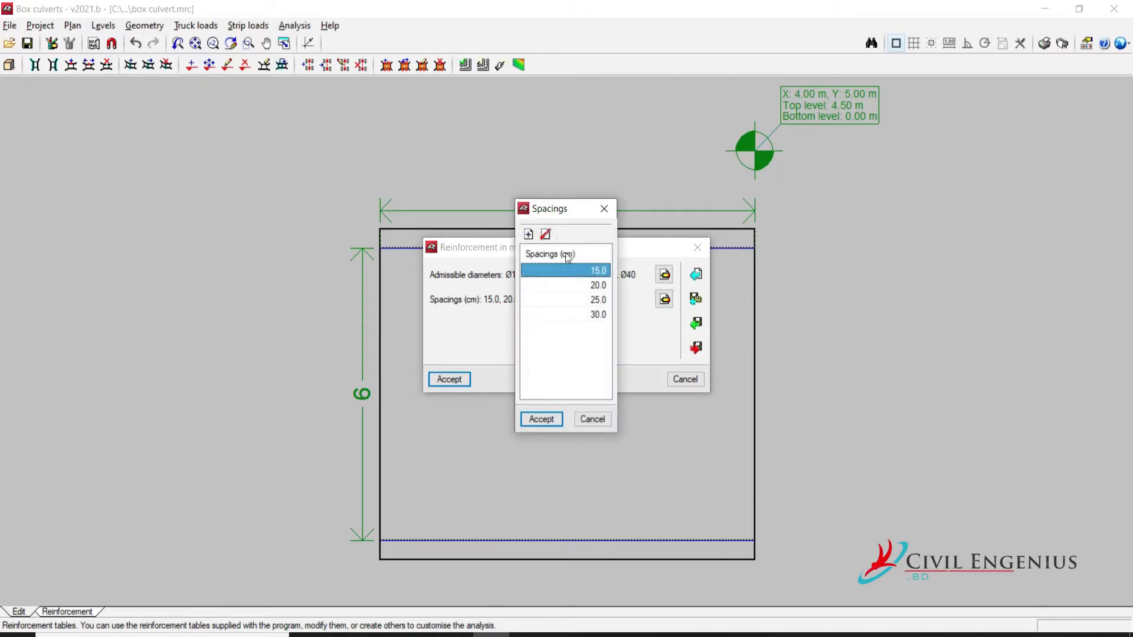
{"action": "left_click", "coordinate": [542, 419]}
{"action": "left_click", "coordinate": [450, 381]}
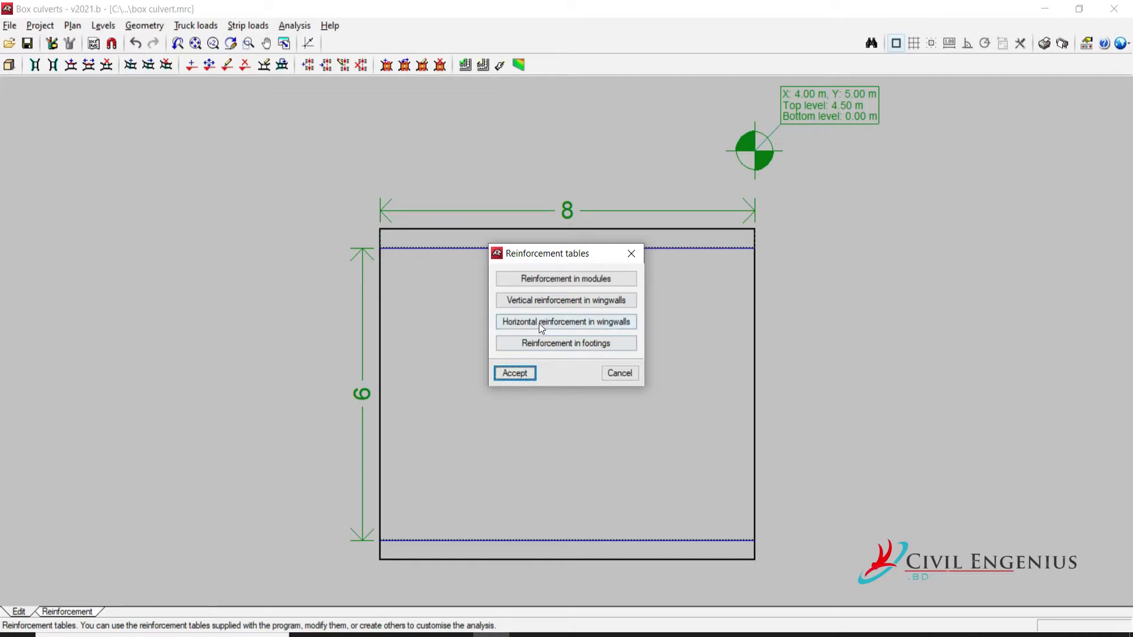
{"action": "left_click", "coordinate": [521, 373]}
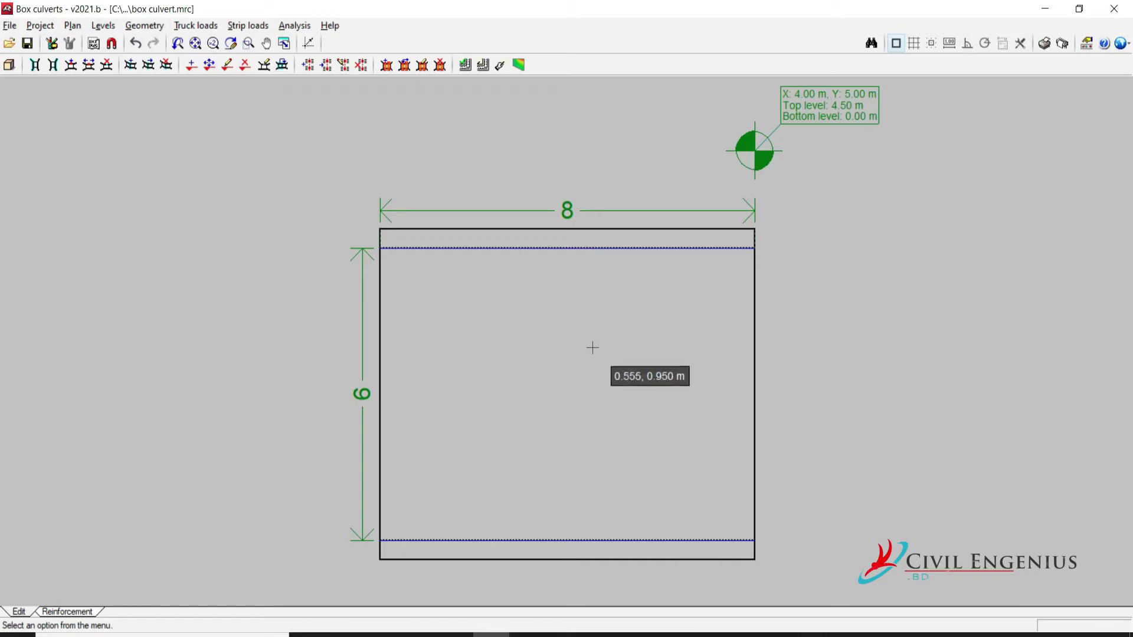
Switch to the desktop and view the precast reference image
{"action": "left_click", "coordinate": [1045, 9]}
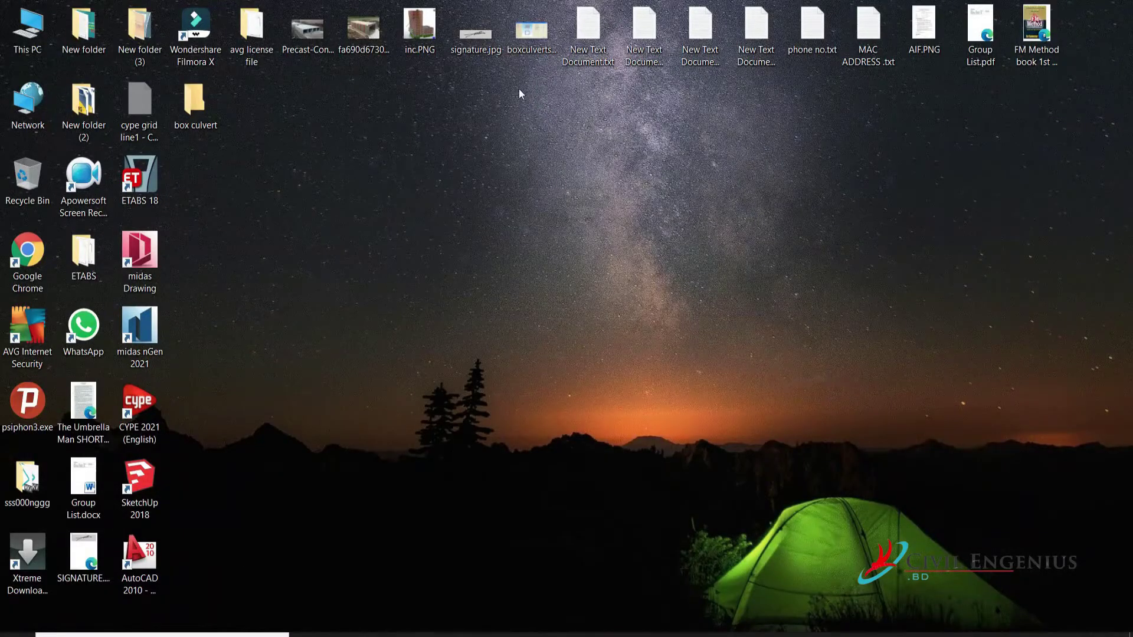
{"action": "double_click", "coordinate": [315, 37]}
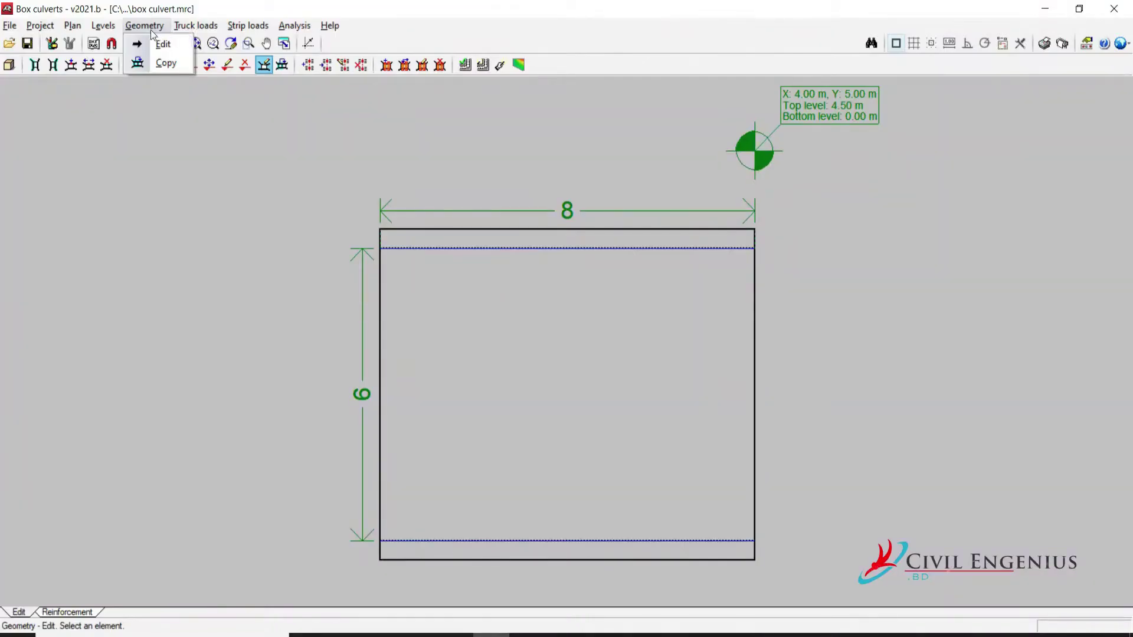
Edit the culvert module's geometry and add a 30 cm thick division measured perpendicular to the left wall
{"action": "left_click", "coordinate": [261, 294]}
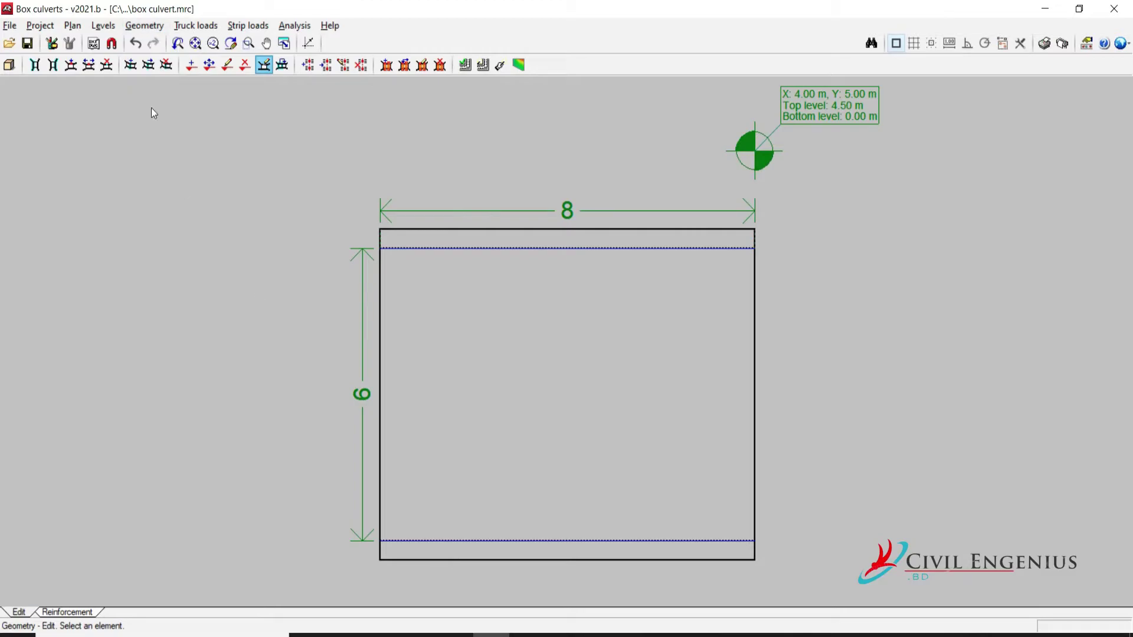
{"action": "left_click", "coordinate": [144, 25]}
{"action": "left_click", "coordinate": [164, 43]}
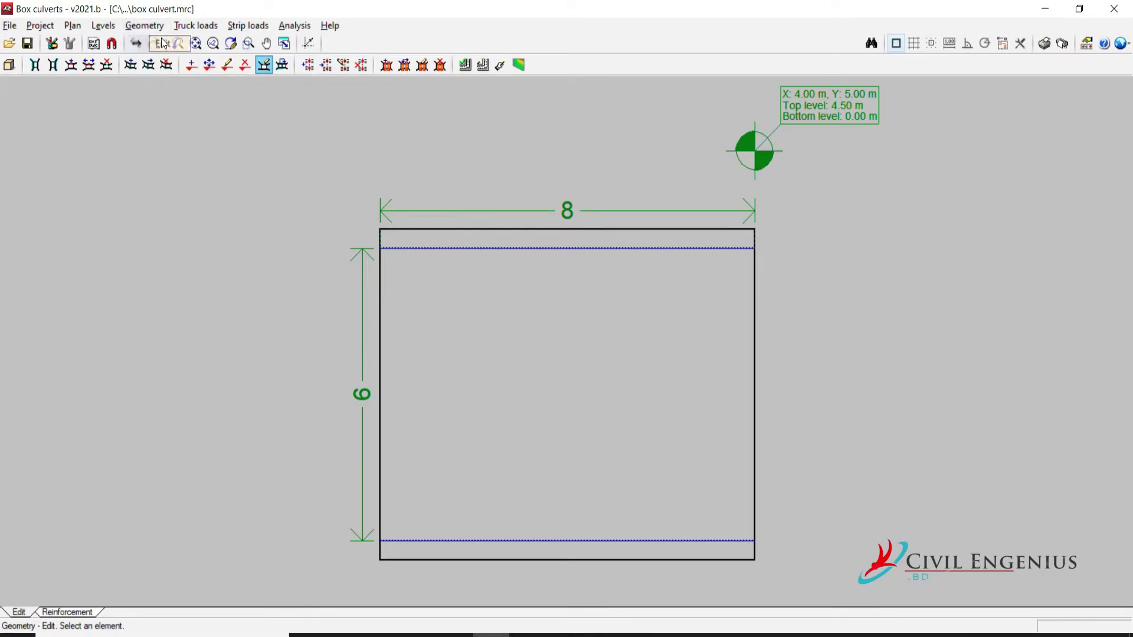
{"action": "left_click", "coordinate": [537, 348]}
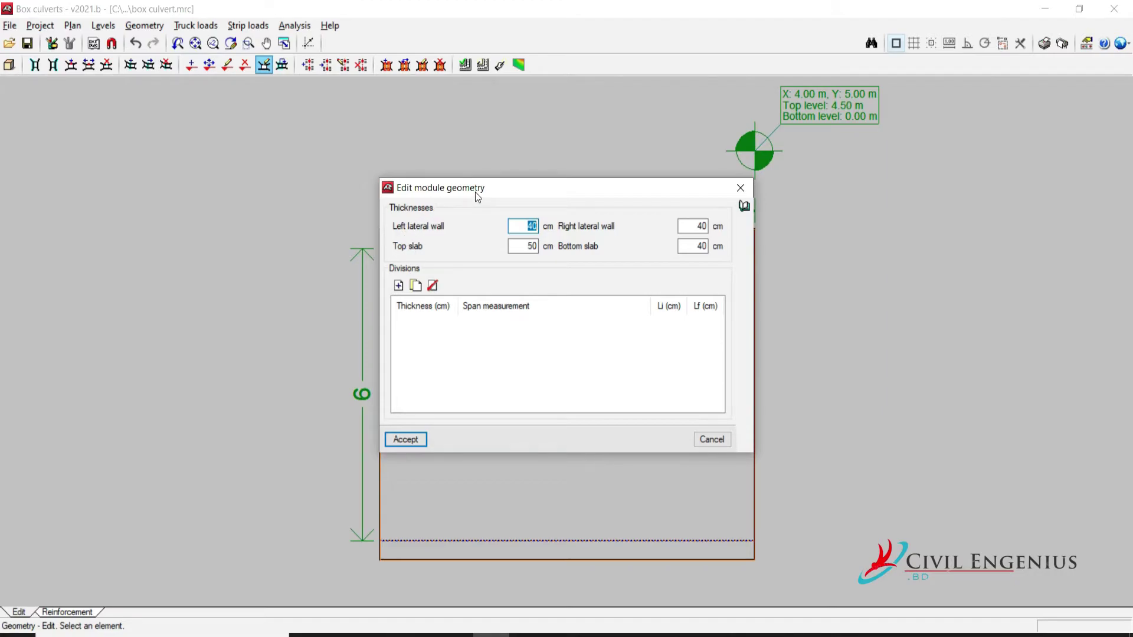
{"action": "mouse_move", "coordinate": [501, 190]}
{"action": "left_mouse_down"}
{"action": "mouse_move", "coordinate": [733, 182]}
{"action": "mouse_move", "coordinate": [776, 168]}
{"action": "left_mouse_up"}
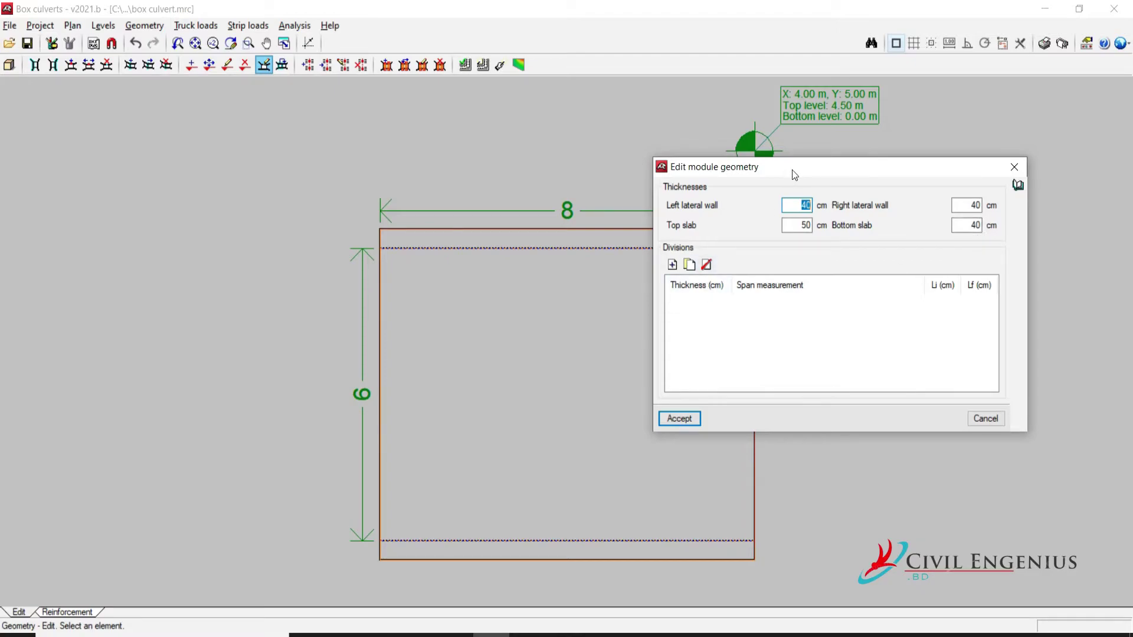
{"action": "left_click_drag", "start_coordinate": [795, 174], "coordinate": [782, 147]}
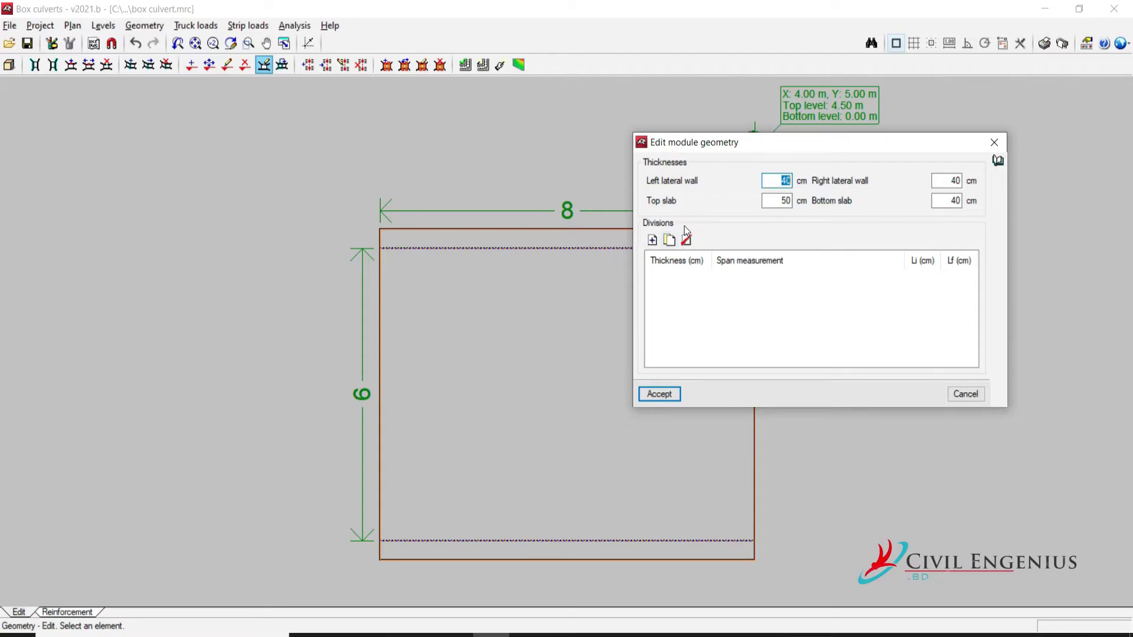
{"action": "left_click", "coordinate": [652, 240]}
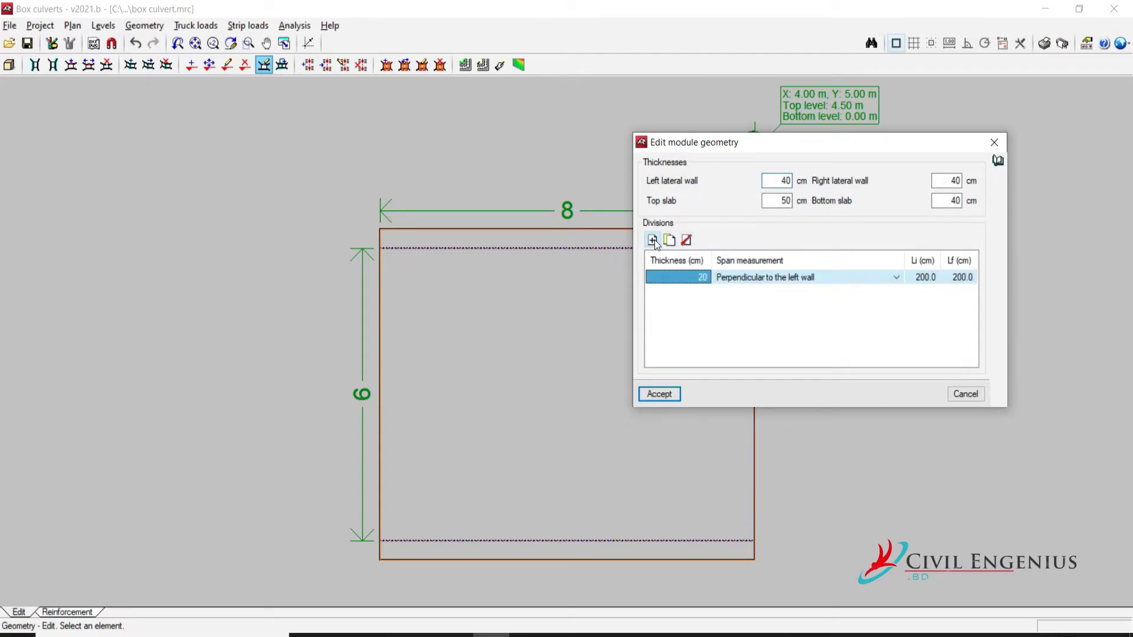
{"action": "left_click", "coordinate": [703, 279]}
{"action": "type", "text": "30"}
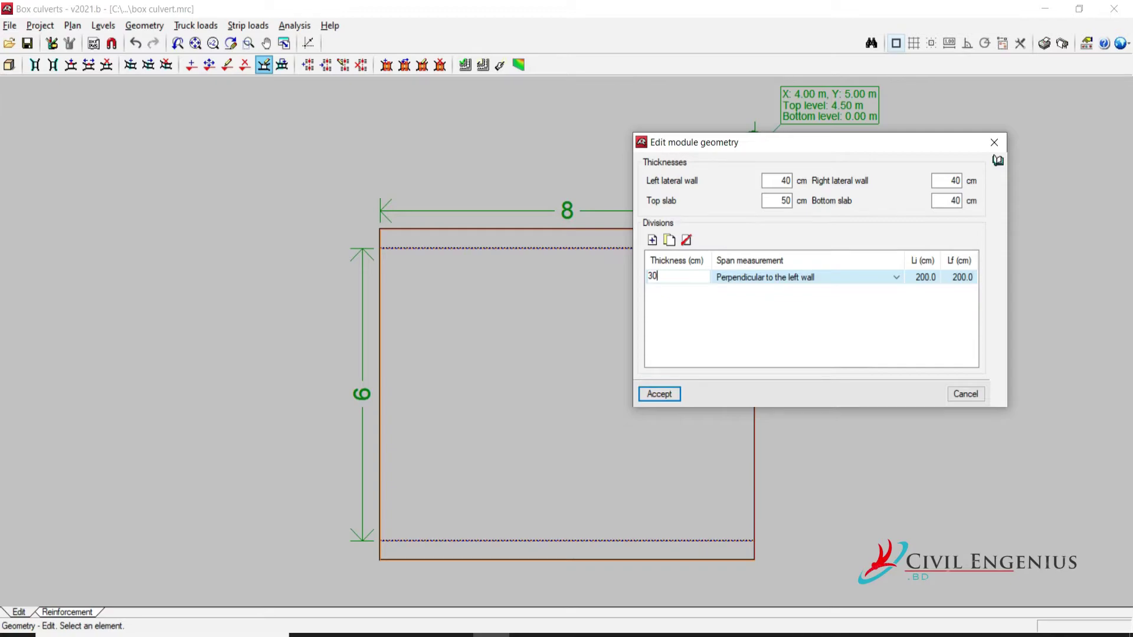
Set the division's Li and Lf distances to 275 cm each and accept the module geometry
{"action": "left_click", "coordinate": [919, 278]}
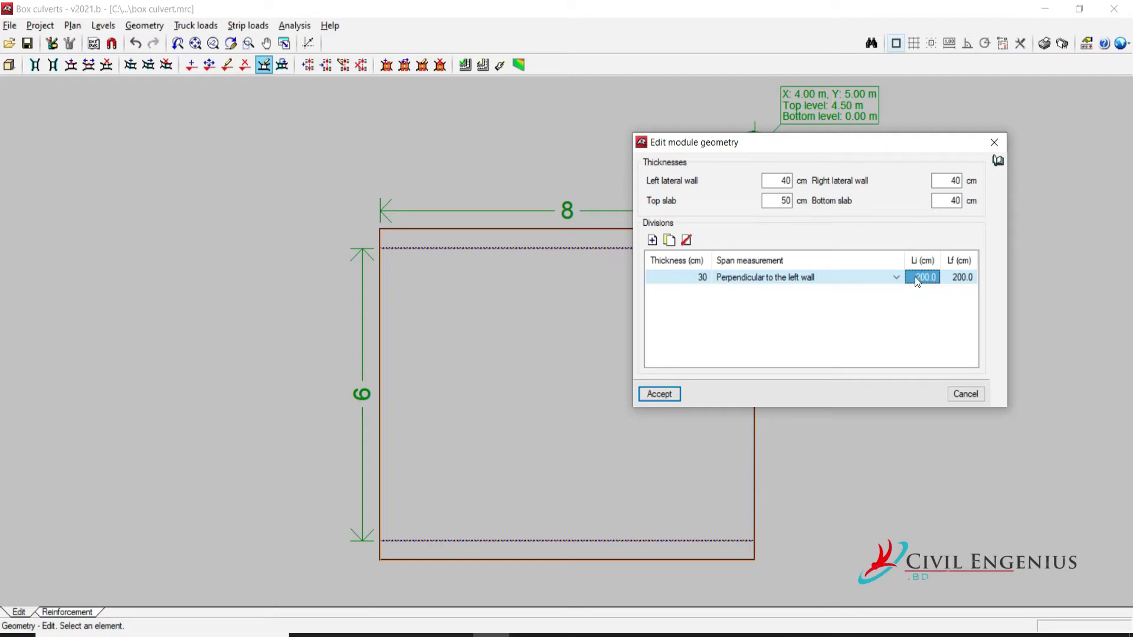
{"action": "type", "text": "275"}
{"action": "left_click", "coordinate": [960, 277]}
{"action": "type", "text": "275"}
{"action": "left_click", "coordinate": [660, 394]}
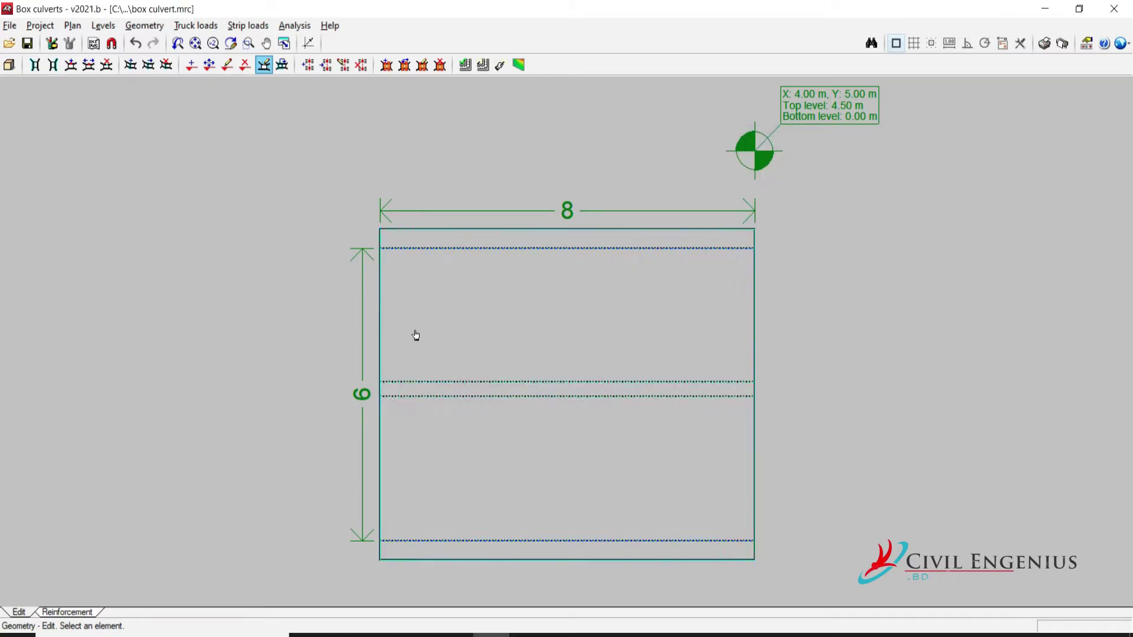
Run Design all on the culvert module and acknowledge the check result
{"action": "left_click", "coordinate": [291, 26]}
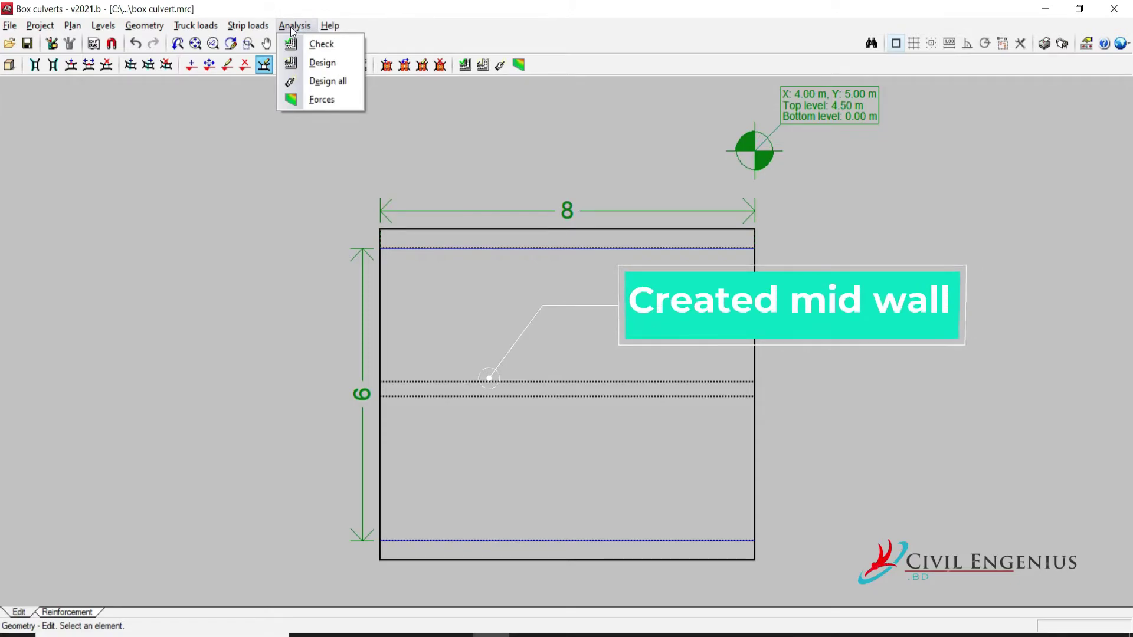
{"action": "left_click", "coordinate": [328, 82]}
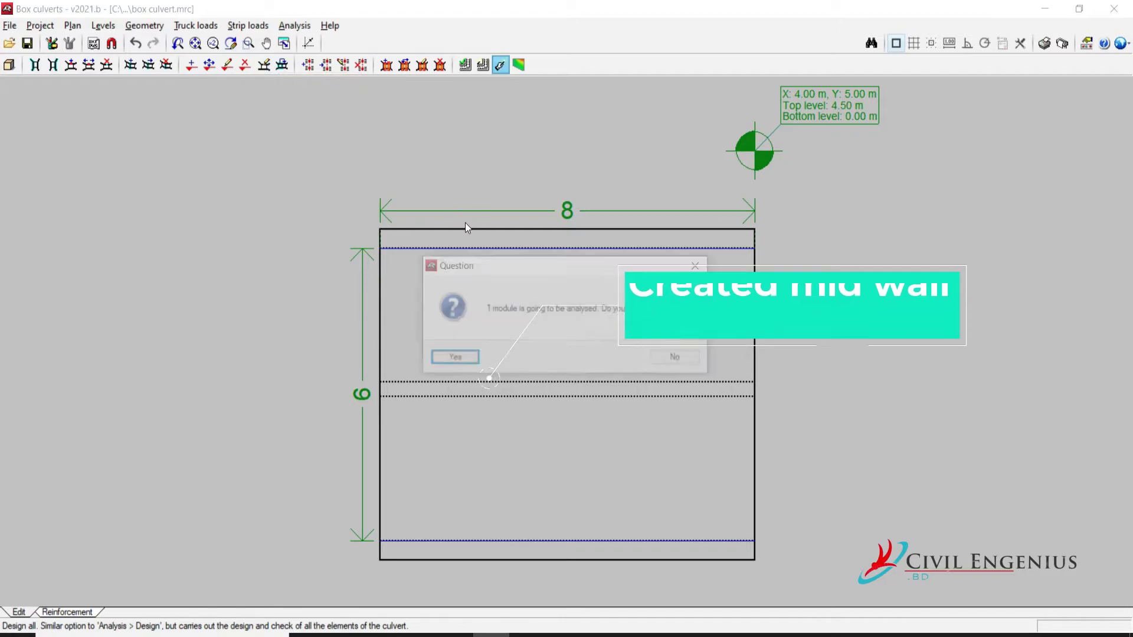
{"action": "left_click", "coordinate": [454, 360]}
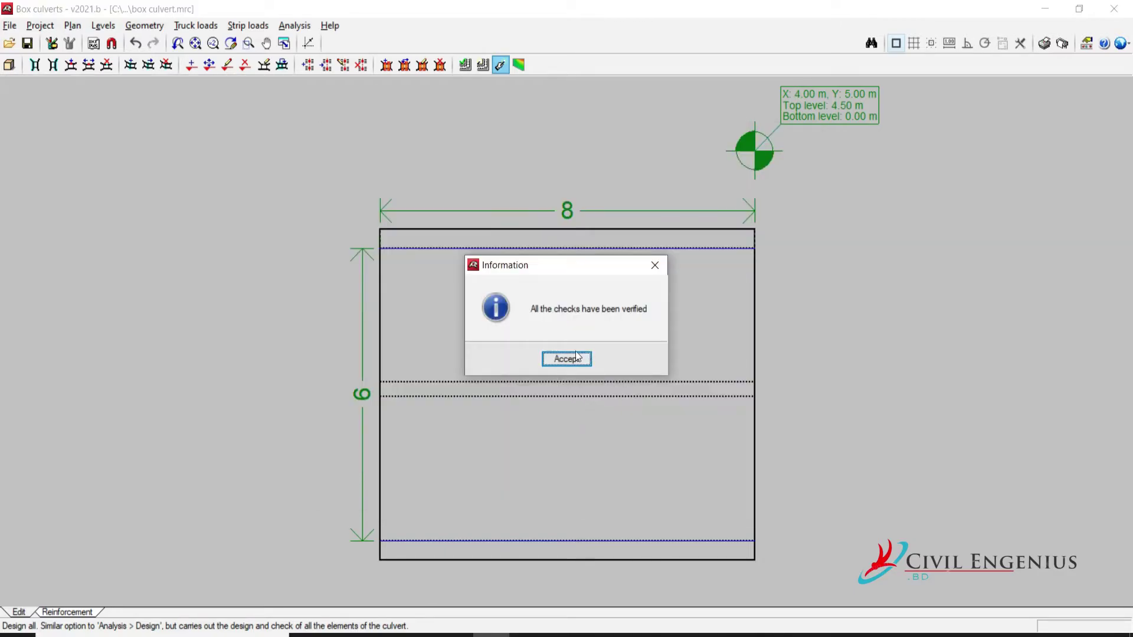
{"action": "left_click", "coordinate": [575, 354]}
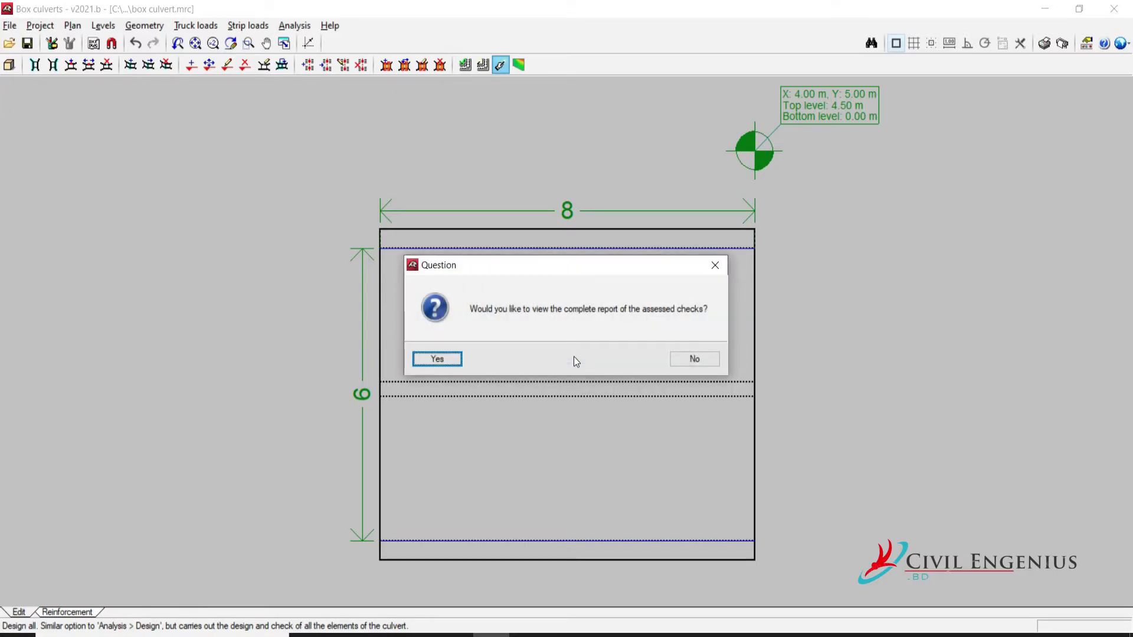
Review the complete report of the assessed checks for the slabs and walls, and close it
{"action": "left_click", "coordinate": [437, 359]}
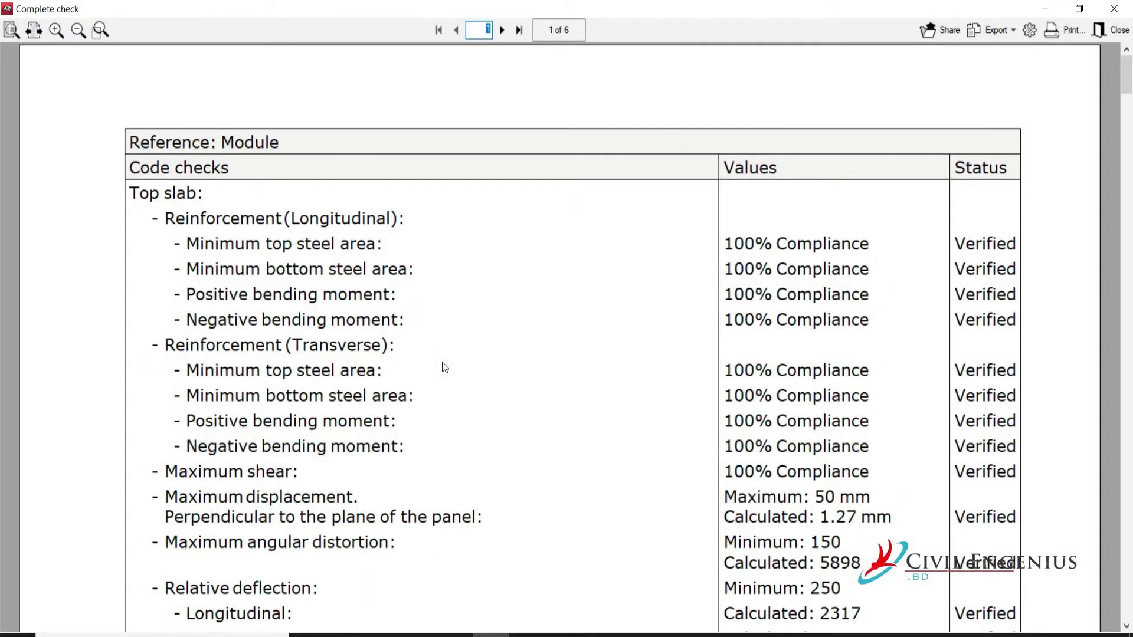
{"action": "left_click_drag", "start_coordinate": [1129, 92], "coordinate": [1130, 114]}
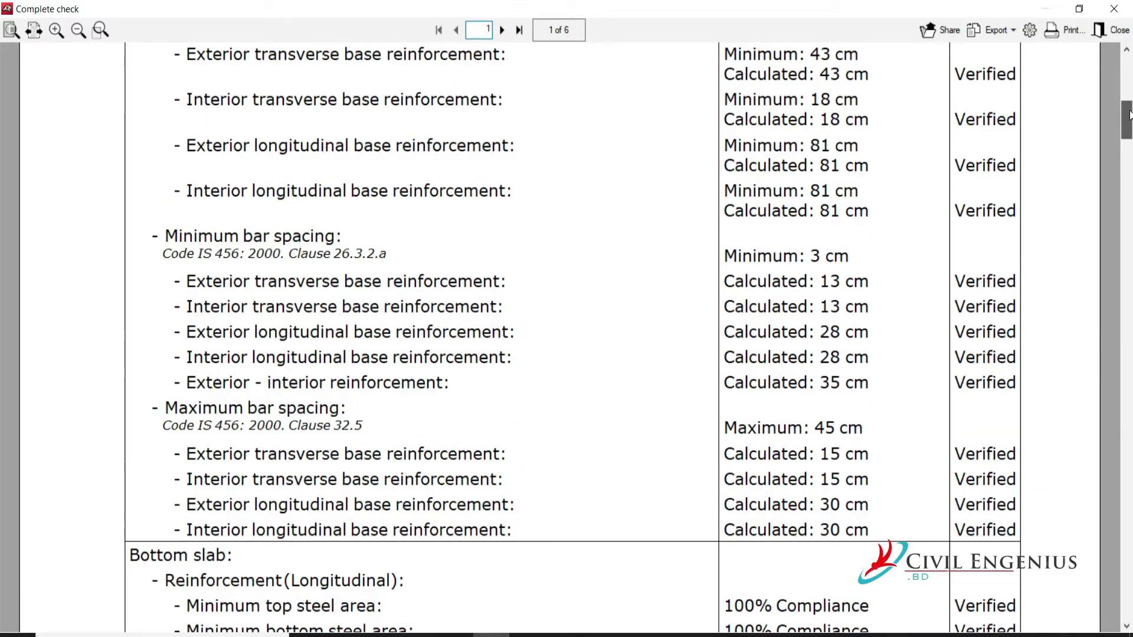
{"action": "left_click_drag", "start_coordinate": [1129, 115], "coordinate": [1129, 268]}
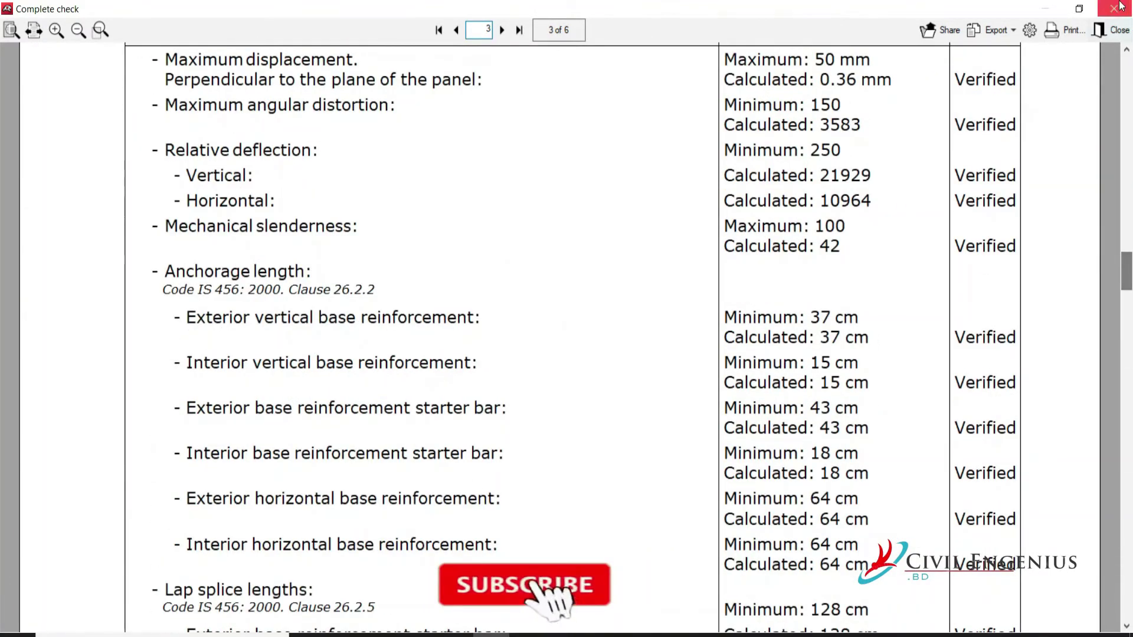
{"action": "left_click", "coordinate": [1120, 33]}
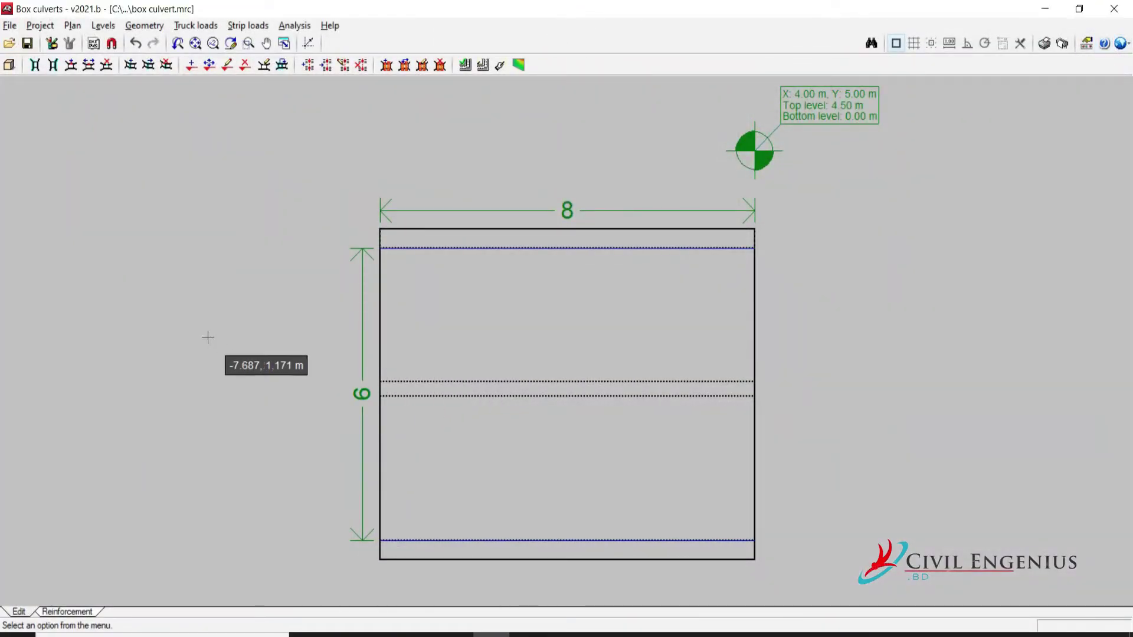
Inspect the culvert's openings and middle wall in the 3D view
{"action": "left_click", "coordinate": [8, 68]}
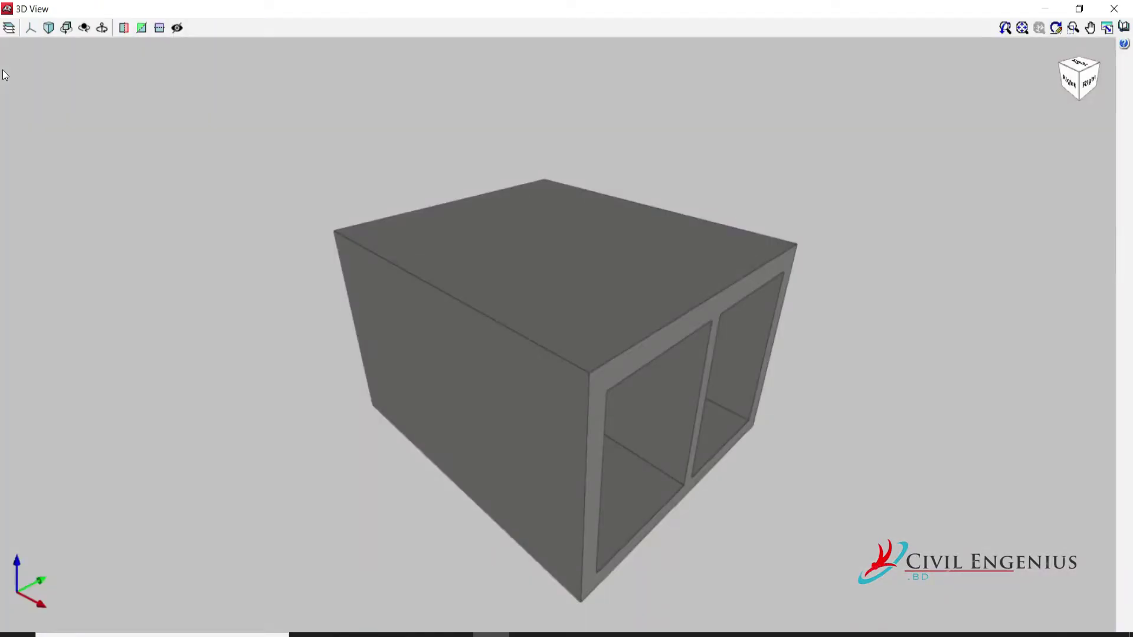
{"action": "middle_click_drag", "start_coordinate": [603, 452], "coordinate": [925, 56]}
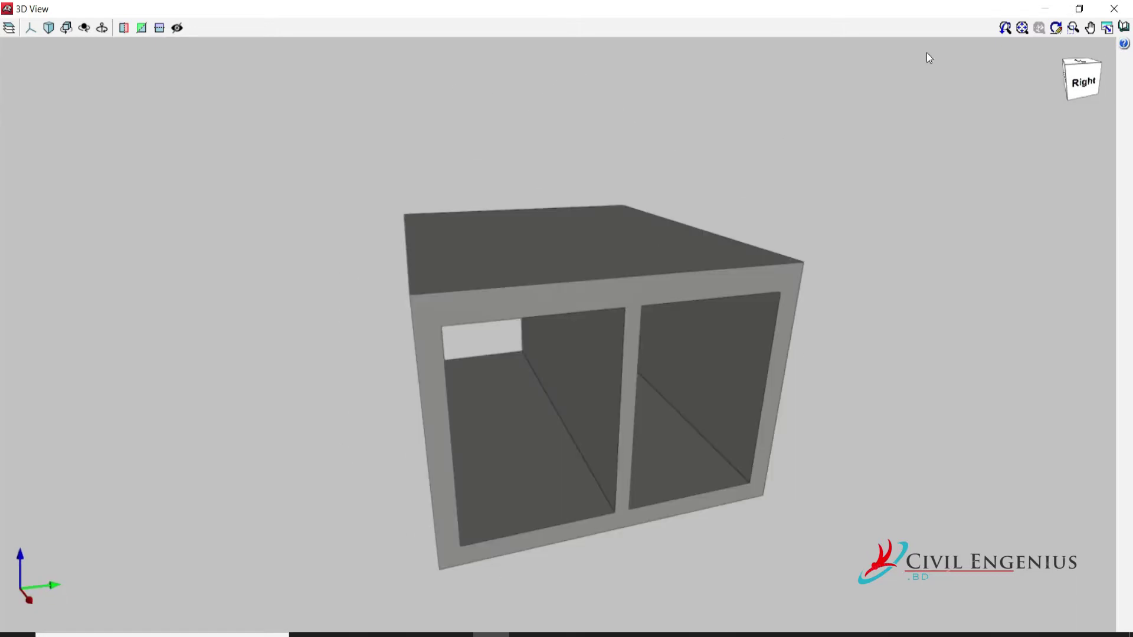
Leave the 3D view, play the displacement animation from the analysis force results, and set the displacement scale factor to 600
{"action": "left_click", "coordinate": [1114, 9]}
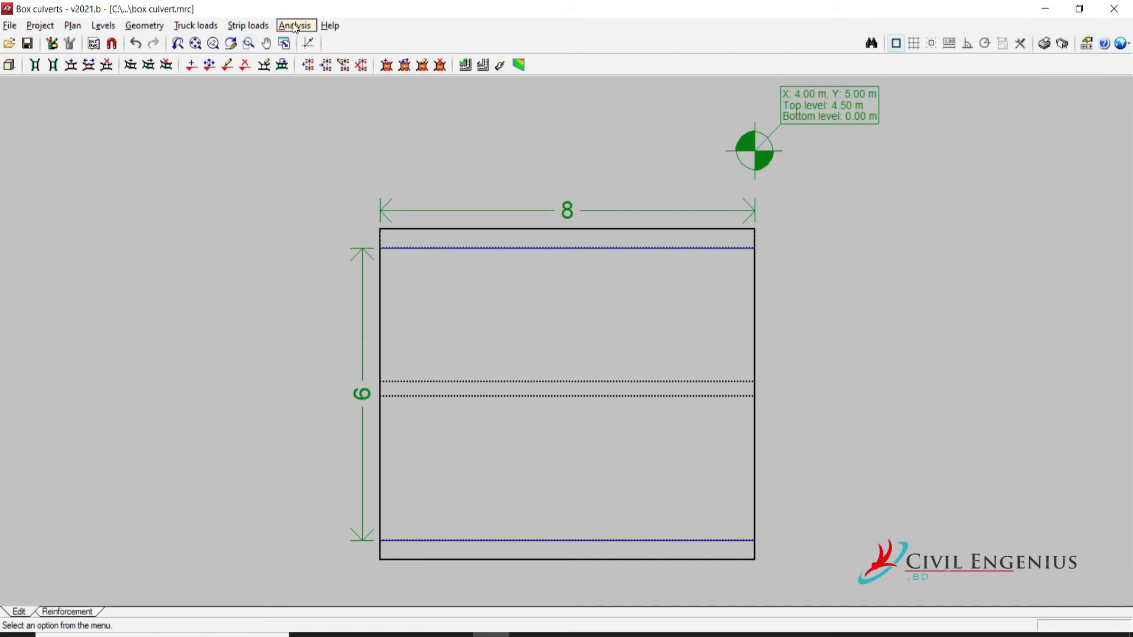
{"action": "left_click", "coordinate": [294, 25]}
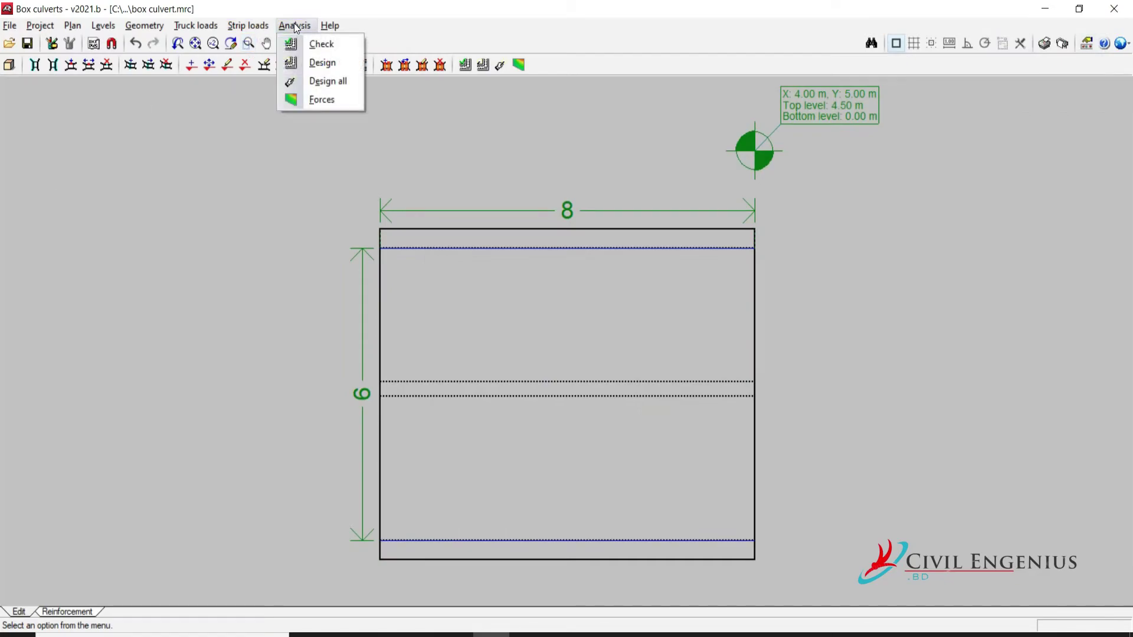
{"action": "left_click", "coordinate": [316, 102]}
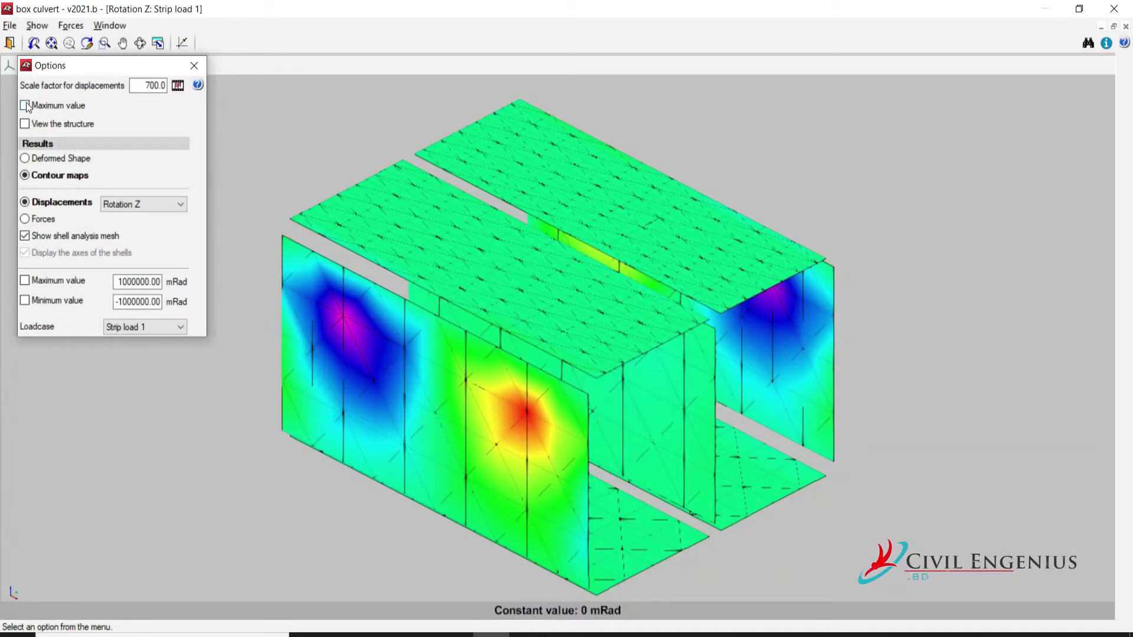
{"action": "left_click", "coordinate": [177, 85]}
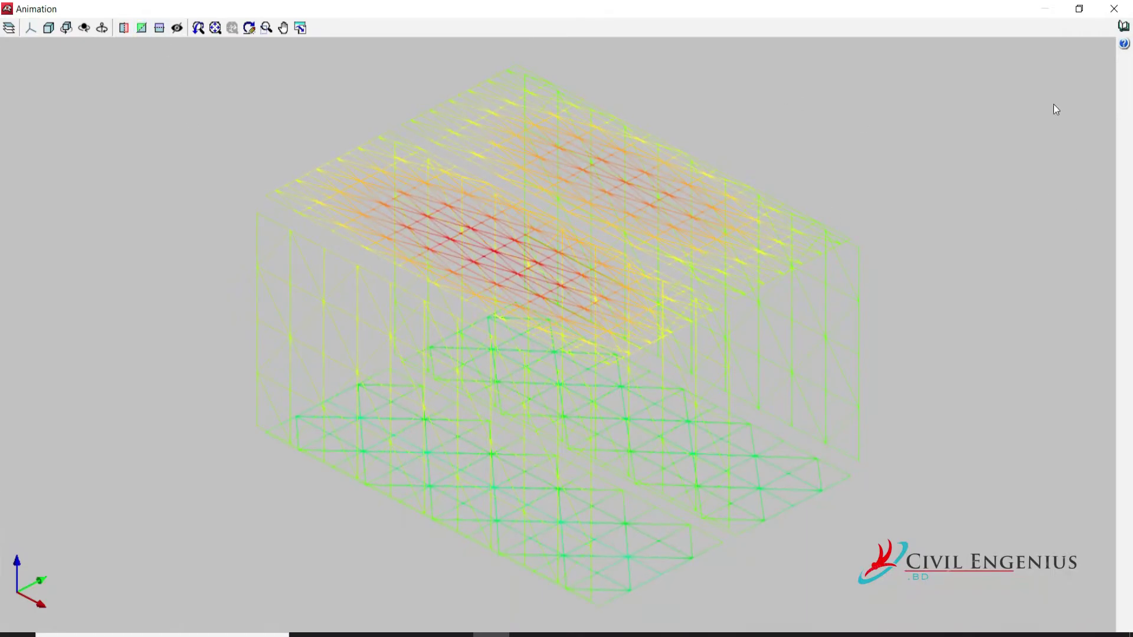
{"action": "left_click", "coordinate": [1114, 8]}
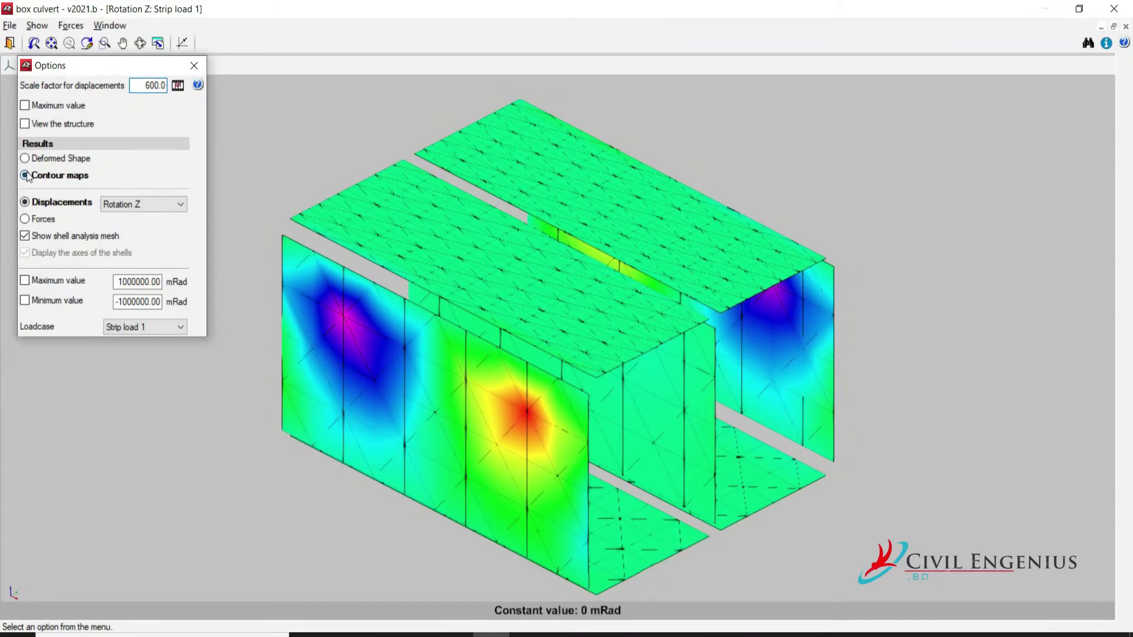
View the culvert's deformed shape for the Truck 1 position 1 and Truck 1 position 3 loadcases
{"action": "left_click", "coordinate": [25, 158]}
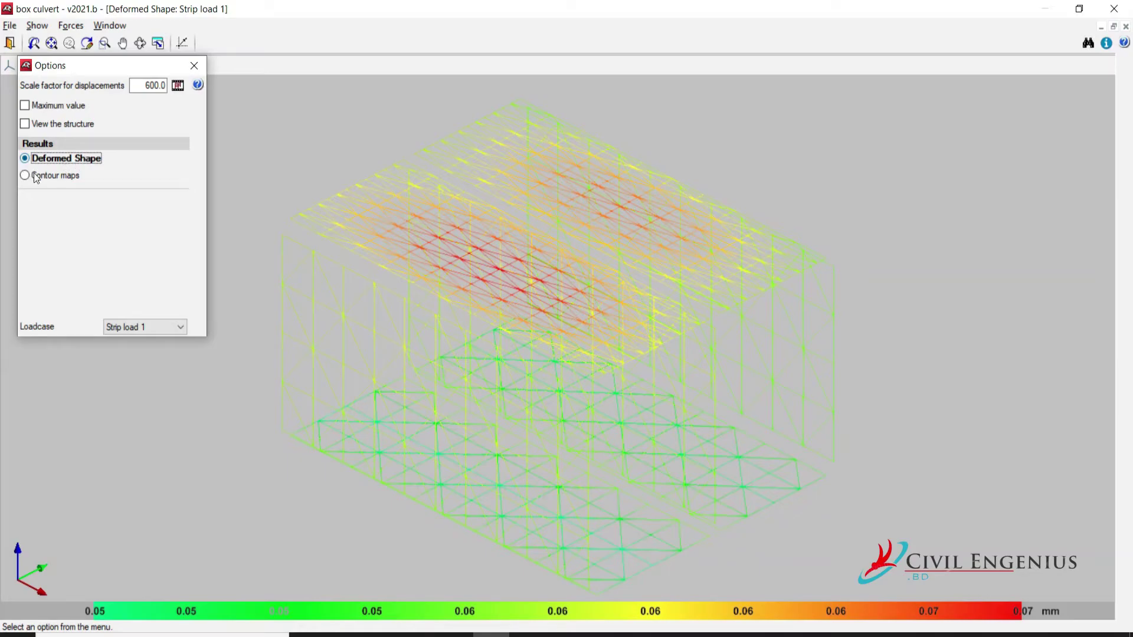
{"action": "scroll", "coordinate": [143, 327], "scroll_direction": "down", "scroll_amount": 5}
{"action": "left_click", "coordinate": [142, 326]}
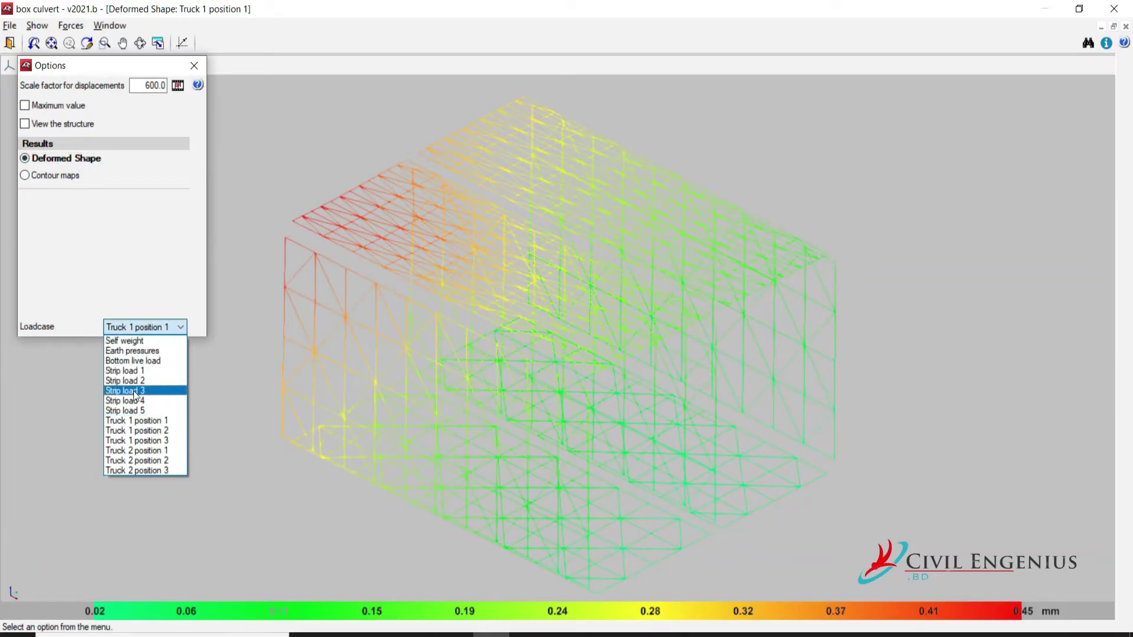
{"action": "left_click", "coordinate": [143, 422]}
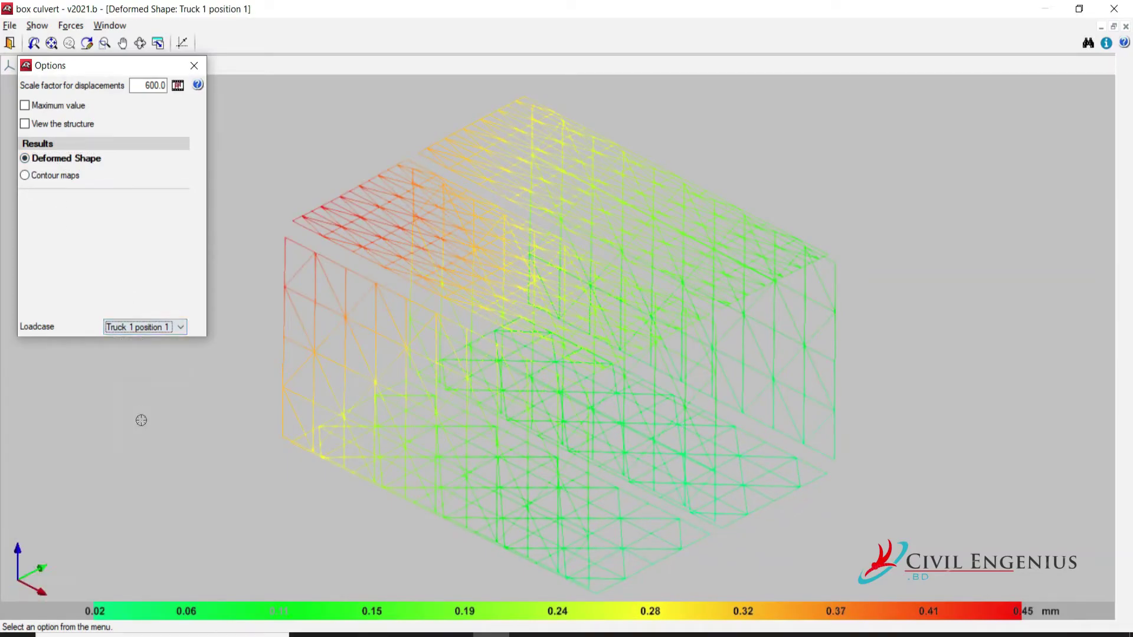
{"action": "left_click", "coordinate": [158, 328]}
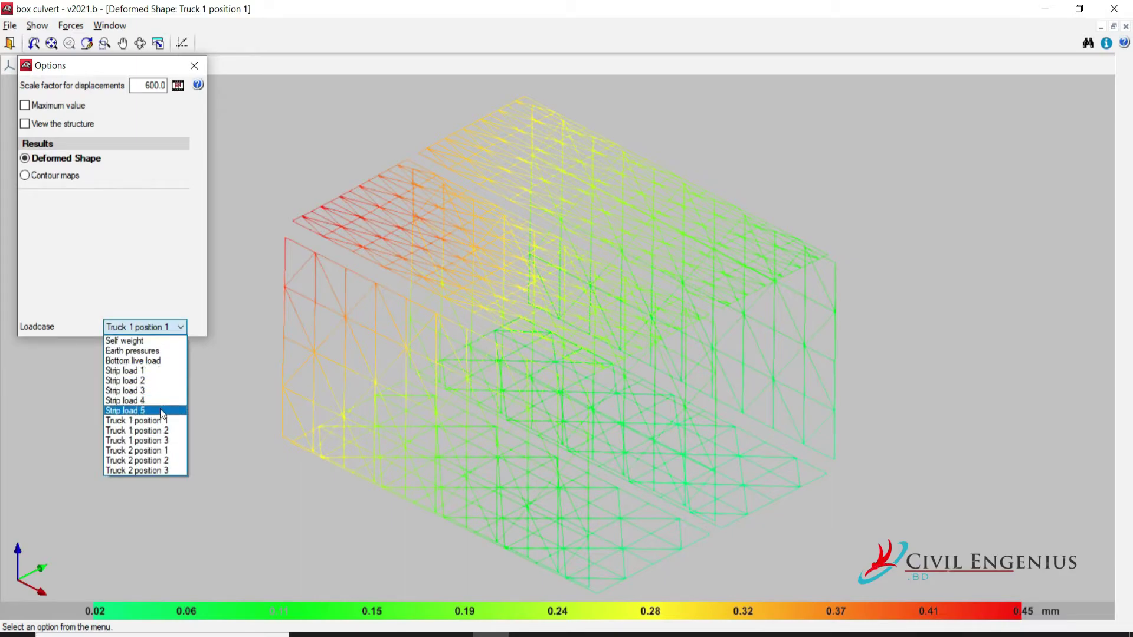
{"action": "left_click", "coordinate": [161, 441]}
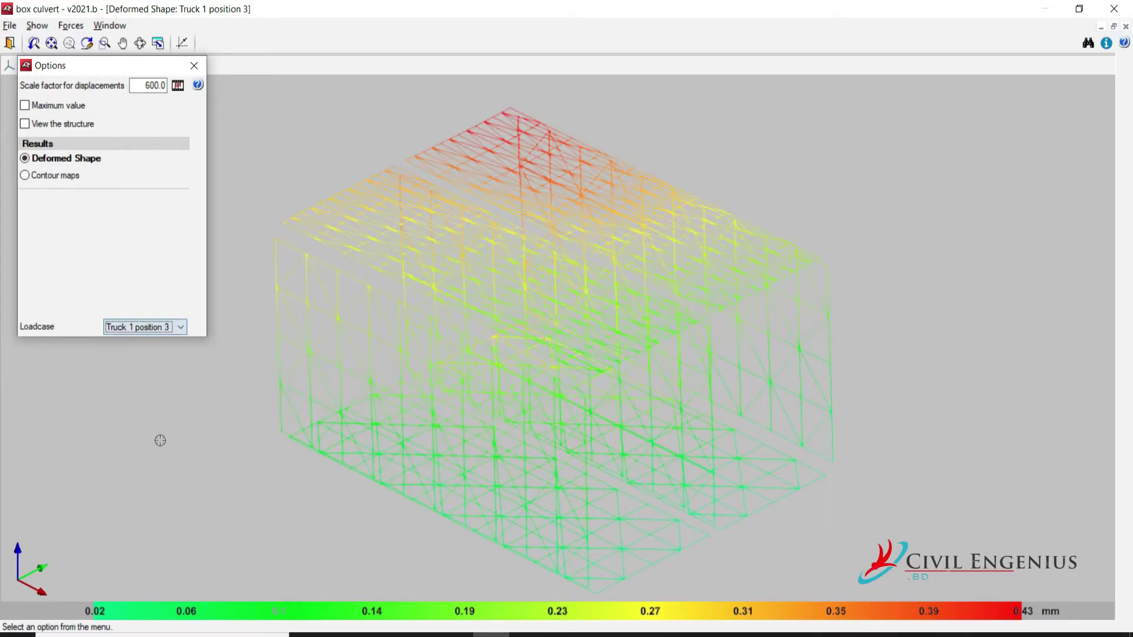
{"action": "left_click", "coordinate": [158, 328]}
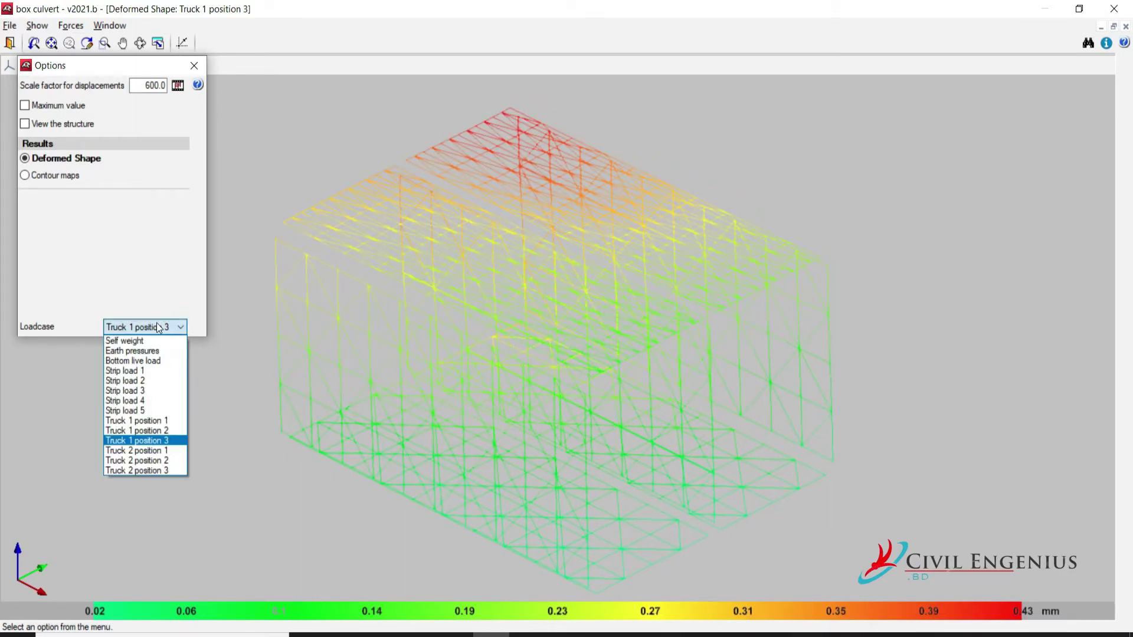
Compare the Rotation Z contour maps for the Self weight, Truck 1 position 1 and Truck 2 position 1 loadcases
{"action": "left_click", "coordinate": [26, 175]}
{"action": "left_click", "coordinate": [26, 174]}
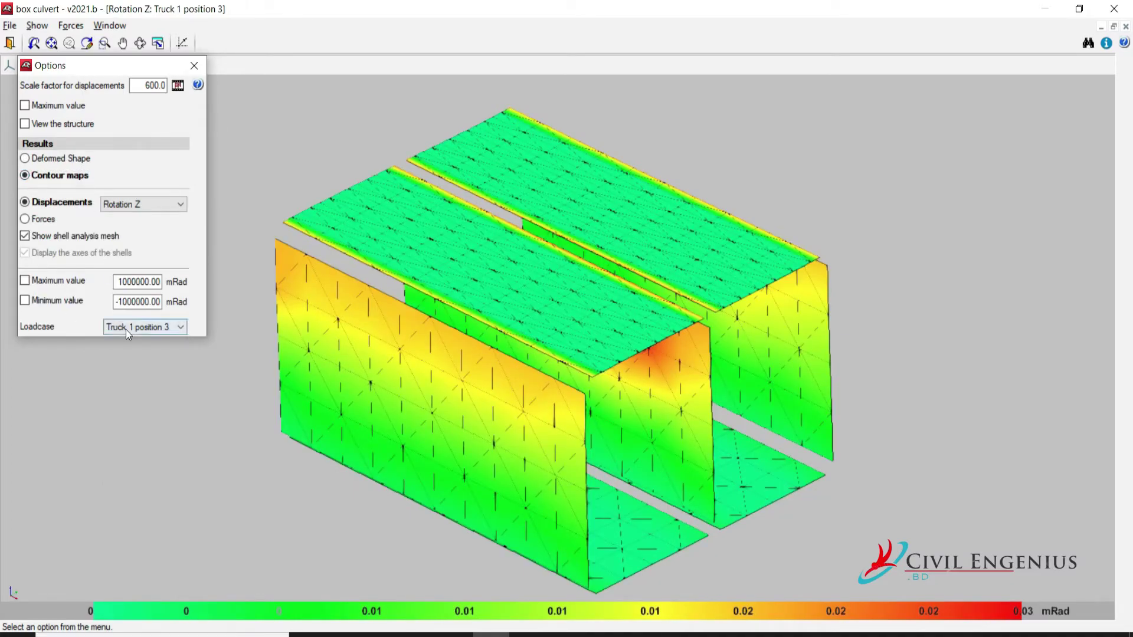
{"action": "left_click", "coordinate": [137, 331]}
{"action": "left_click", "coordinate": [141, 342]}
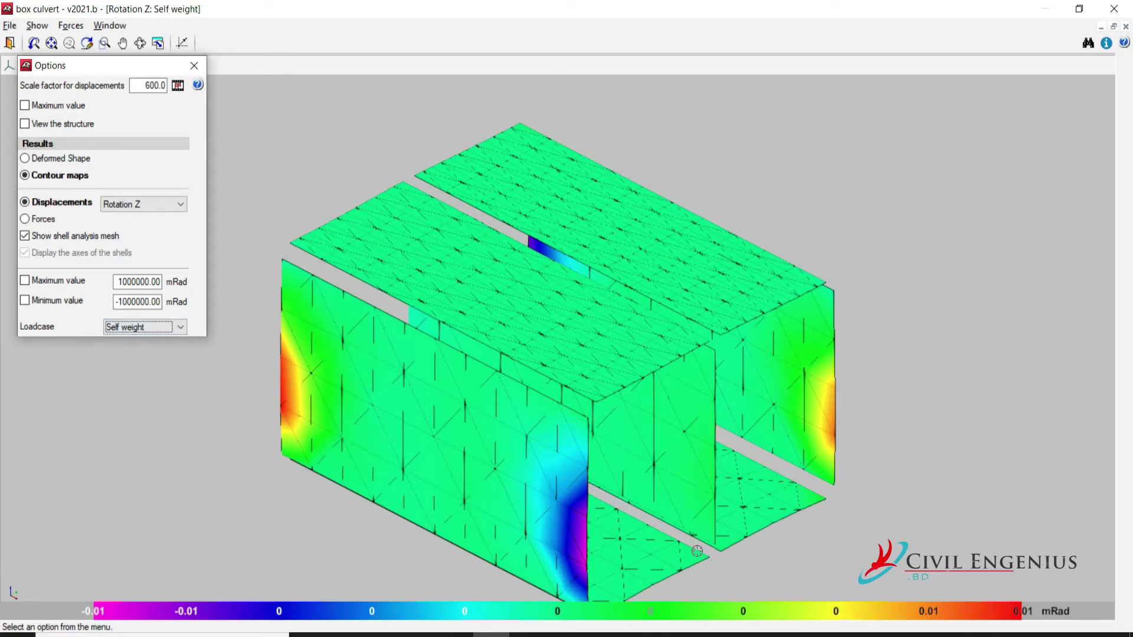
{"action": "left_click", "coordinate": [136, 328]}
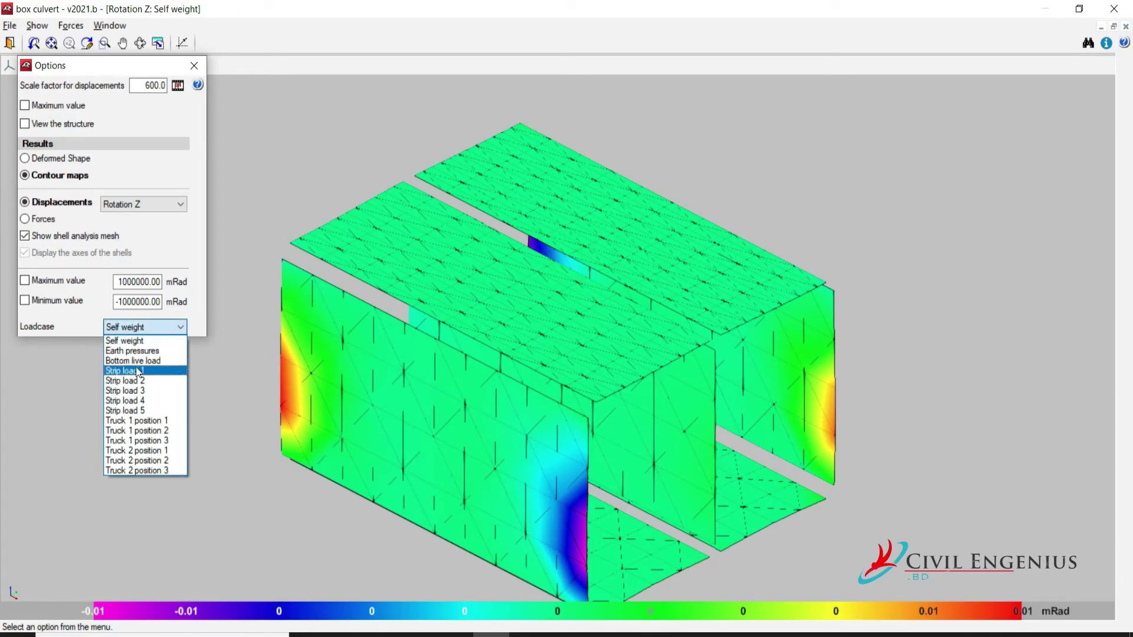
{"action": "left_click", "coordinate": [155, 420]}
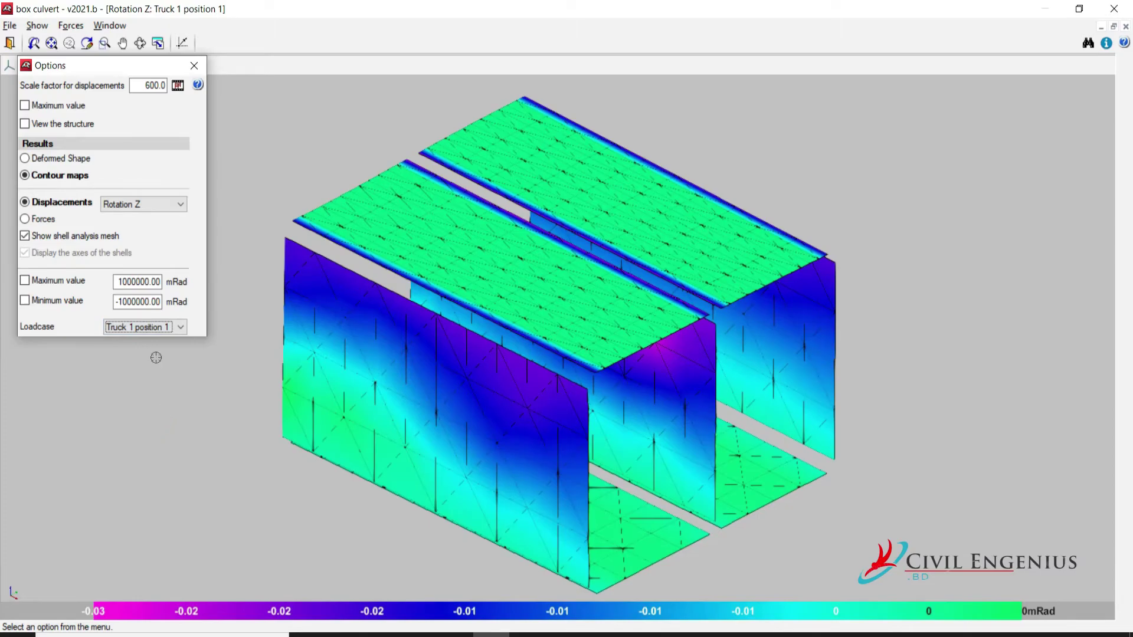
{"action": "left_click", "coordinate": [151, 326]}
{"action": "left_click", "coordinate": [132, 435]}
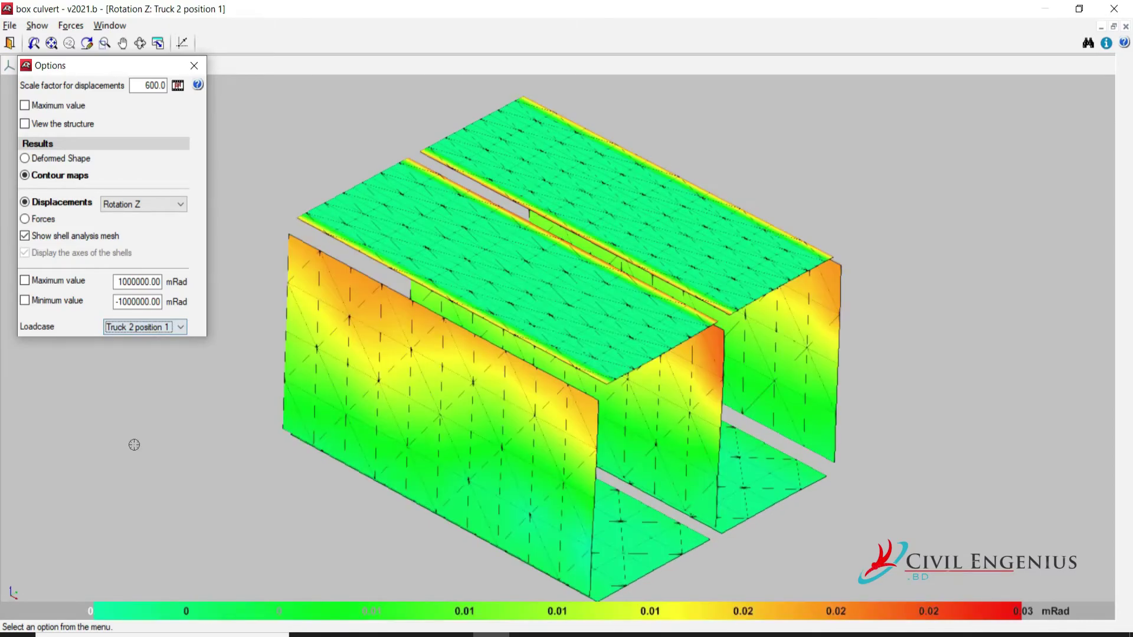
{"action": "left_click", "coordinate": [152, 328]}
Examine the Displacement X, Y, Z and Total displacement contour maps for the Truck 2 position 1 loadcase
{"action": "left_click", "coordinate": [160, 203]}
{"action": "left_click", "coordinate": [161, 203]}
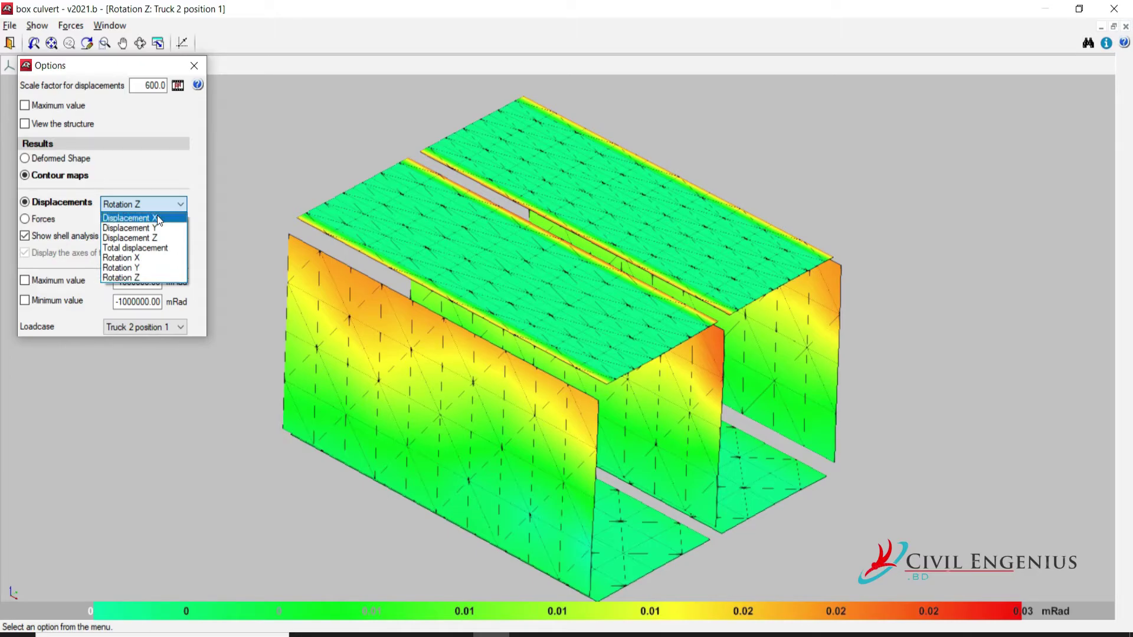
{"action": "left_click", "coordinate": [157, 218]}
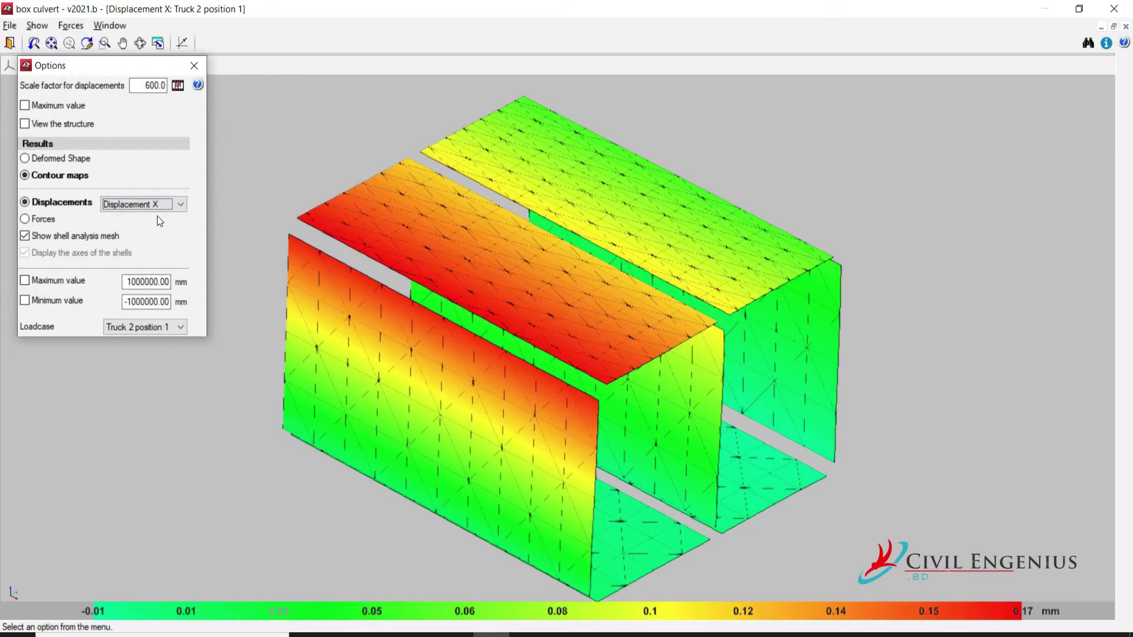
{"action": "left_click", "coordinate": [158, 204]}
{"action": "left_click", "coordinate": [169, 228]}
{"action": "left_click", "coordinate": [167, 204]}
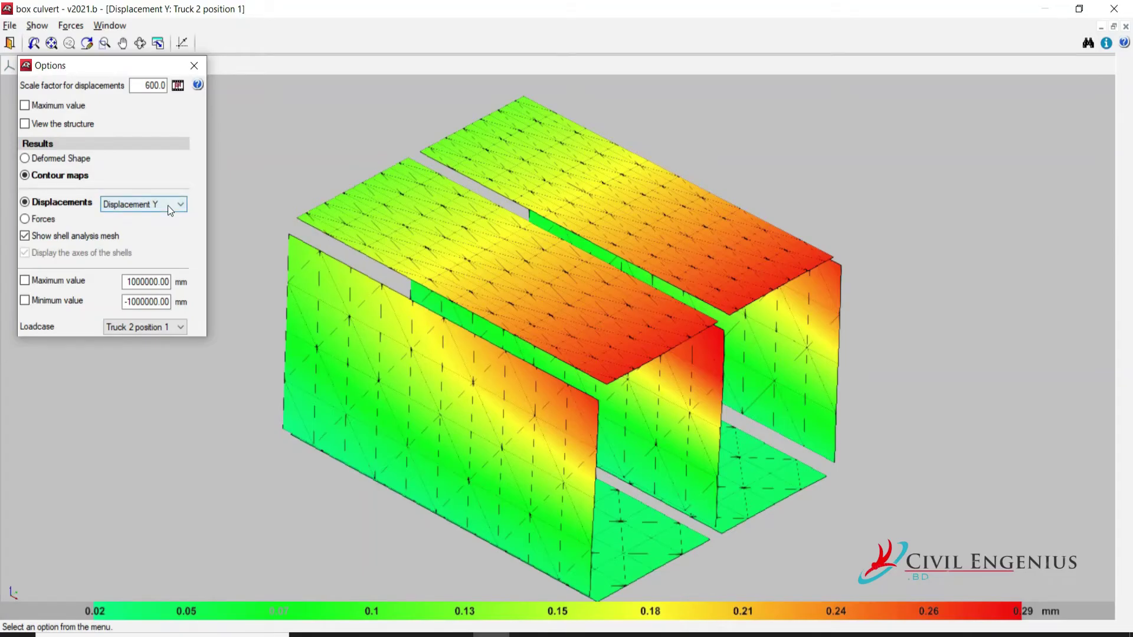
{"action": "left_click", "coordinate": [165, 237]}
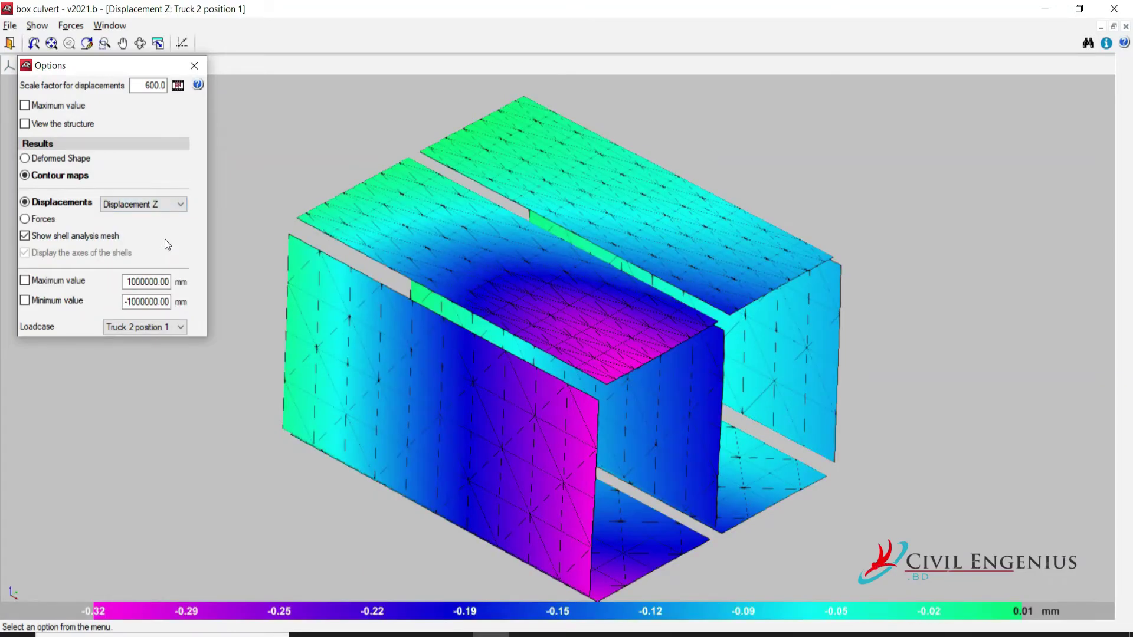
{"action": "left_click", "coordinate": [169, 205]}
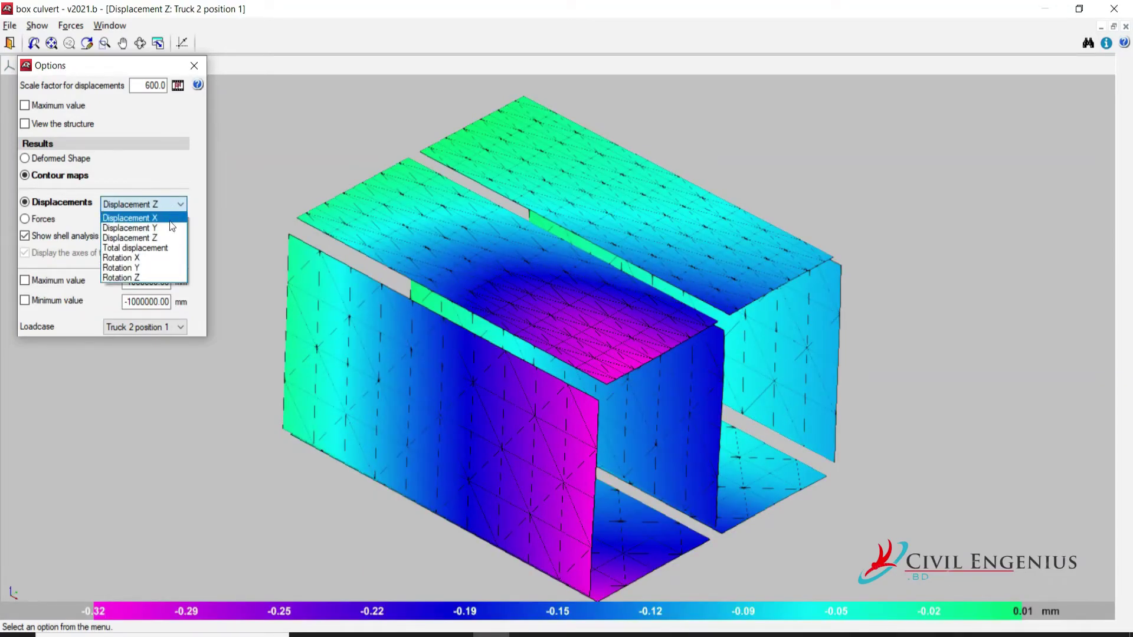
{"action": "left_click", "coordinate": [142, 248]}
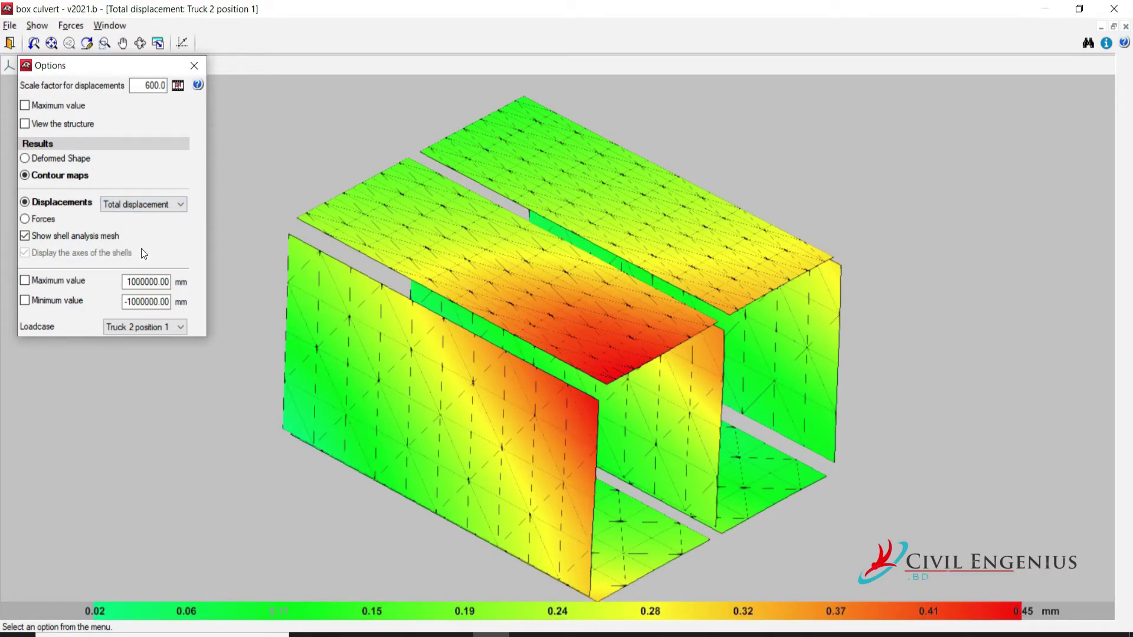
Examine the Rotation X, Y and Z contour maps for Truck 2 position 1, and close the force results
{"action": "left_click", "coordinate": [160, 206]}
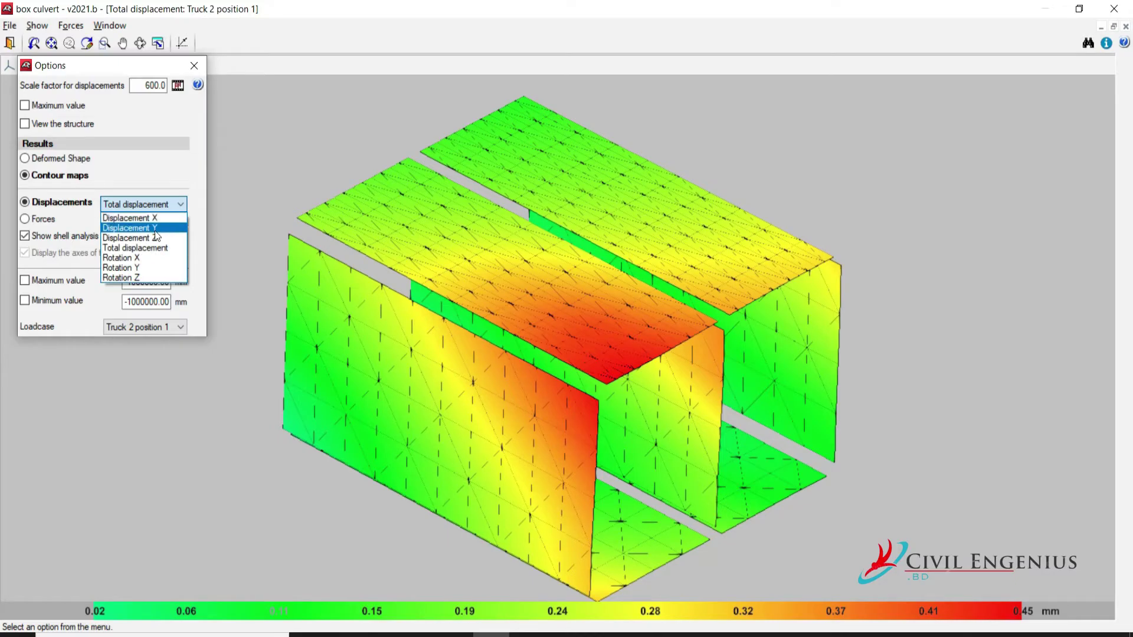
{"action": "left_click", "coordinate": [127, 258]}
{"action": "left_click", "coordinate": [158, 203]}
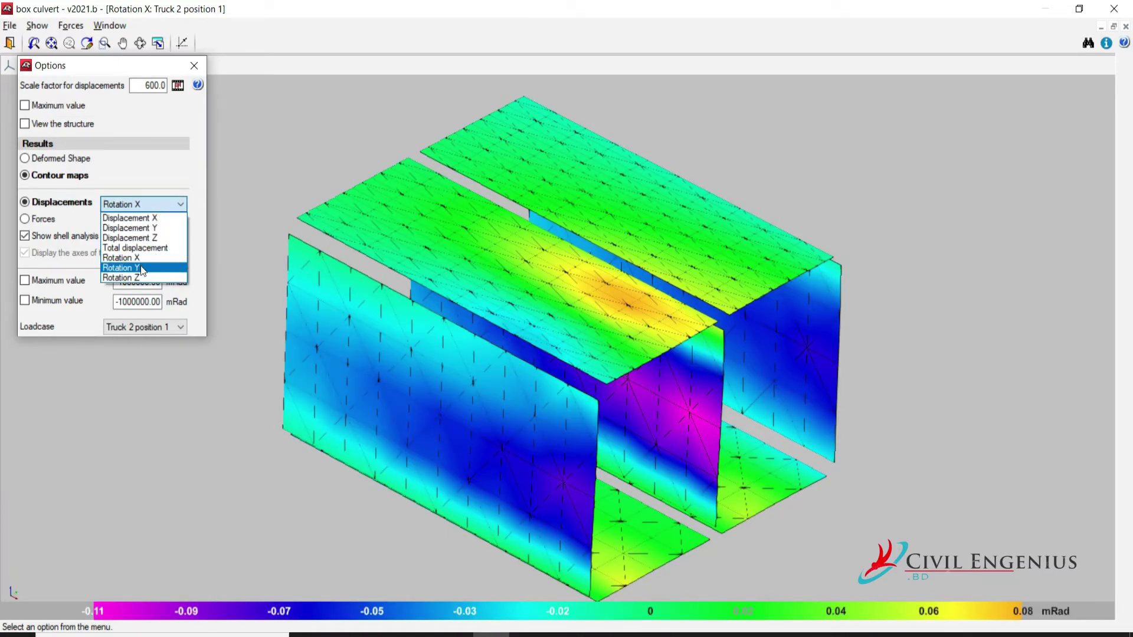
{"action": "left_click", "coordinate": [140, 268]}
{"action": "left_click", "coordinate": [180, 204]}
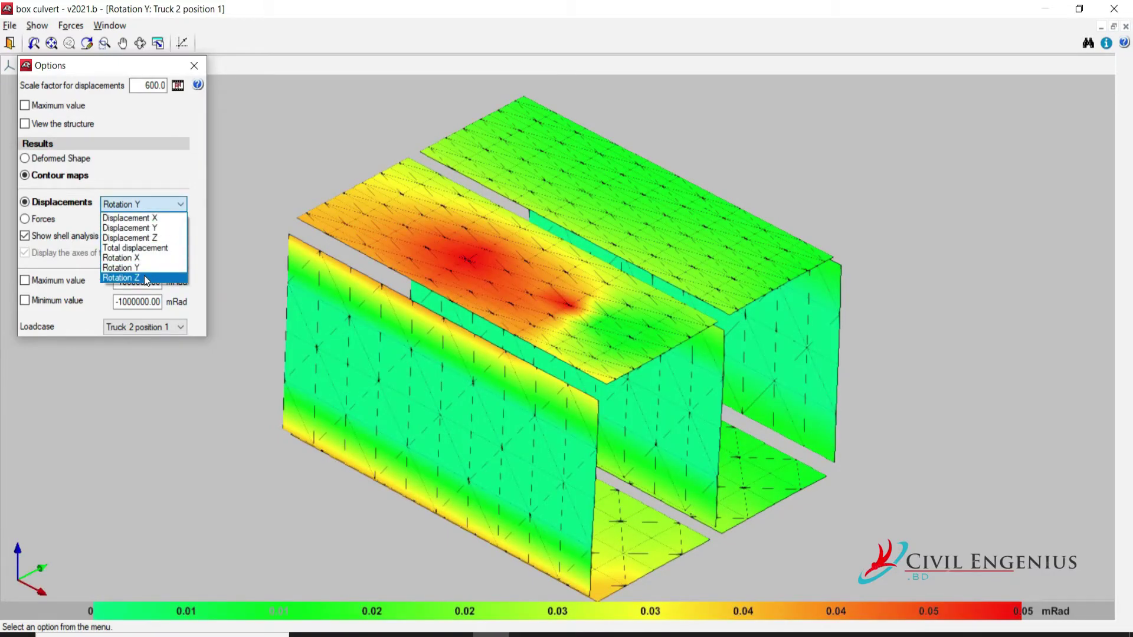
{"action": "left_click", "coordinate": [145, 278]}
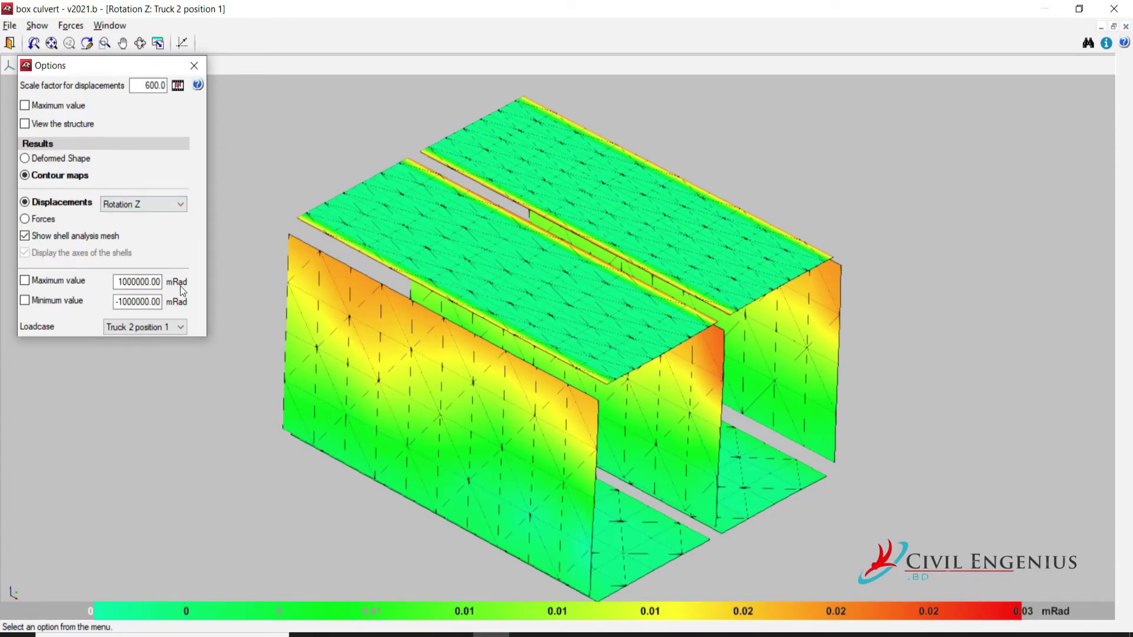
{"action": "left_click", "coordinate": [194, 65]}
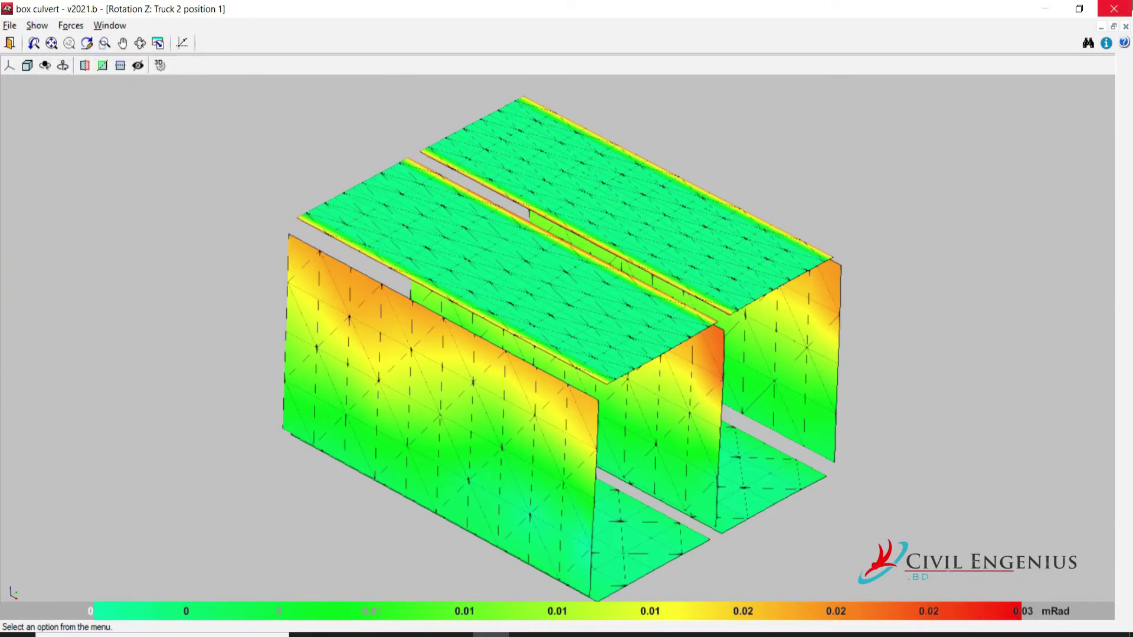
{"action": "left_click", "coordinate": [1114, 8]}
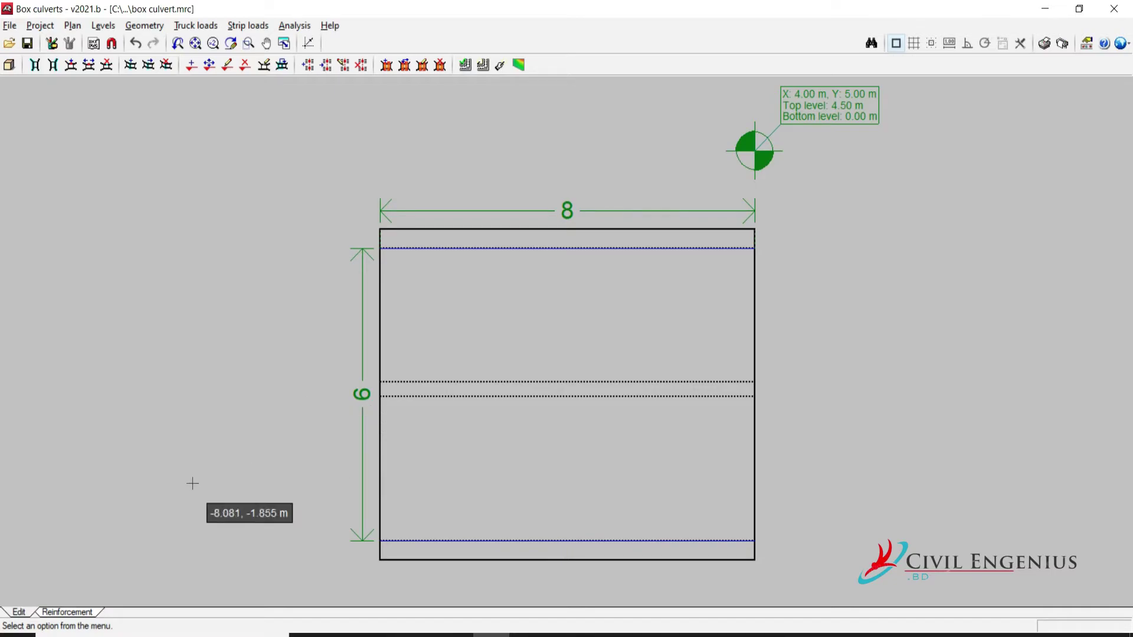
Review the reinforcement layouts of the module's slabs and cross section
{"action": "left_click", "coordinate": [72, 614]}
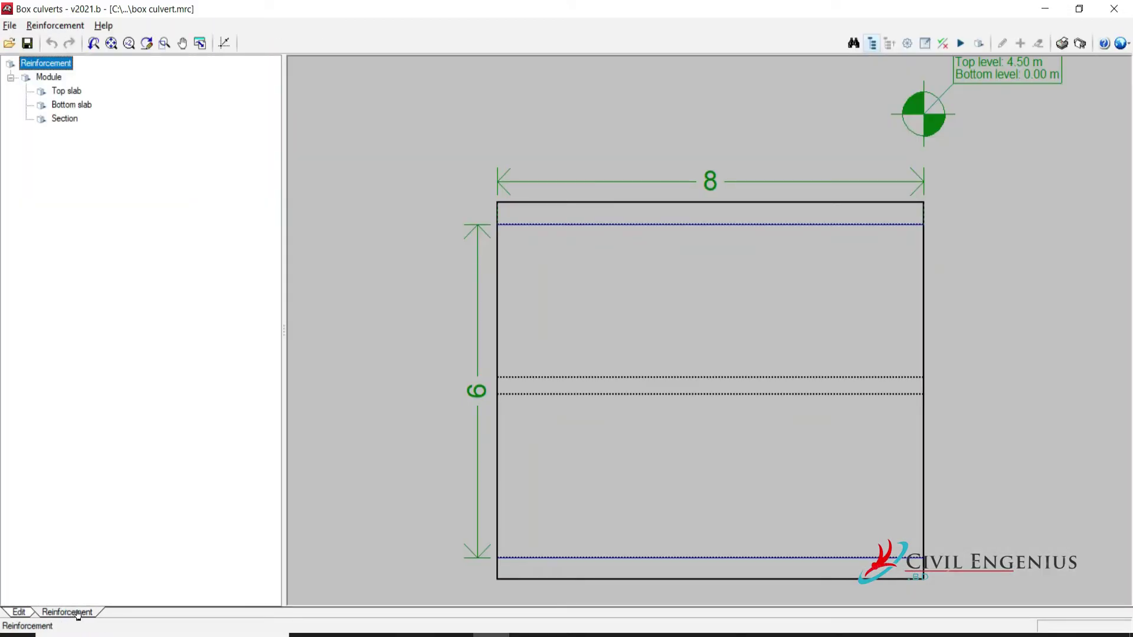
{"action": "left_click", "coordinate": [68, 93]}
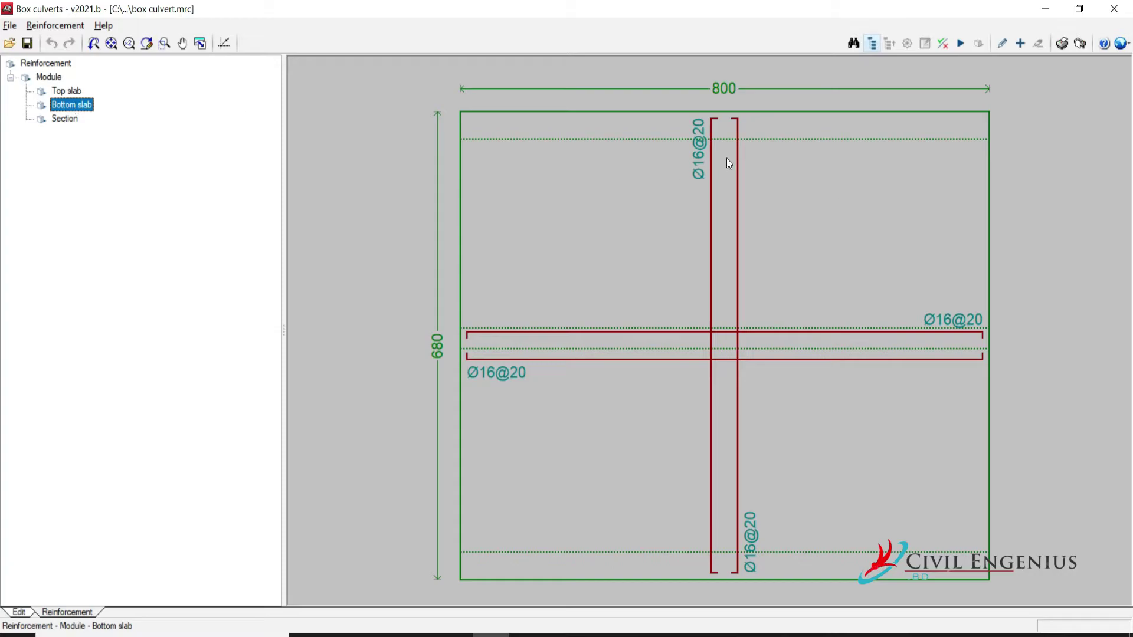
{"action": "left_click", "coordinate": [65, 119]}
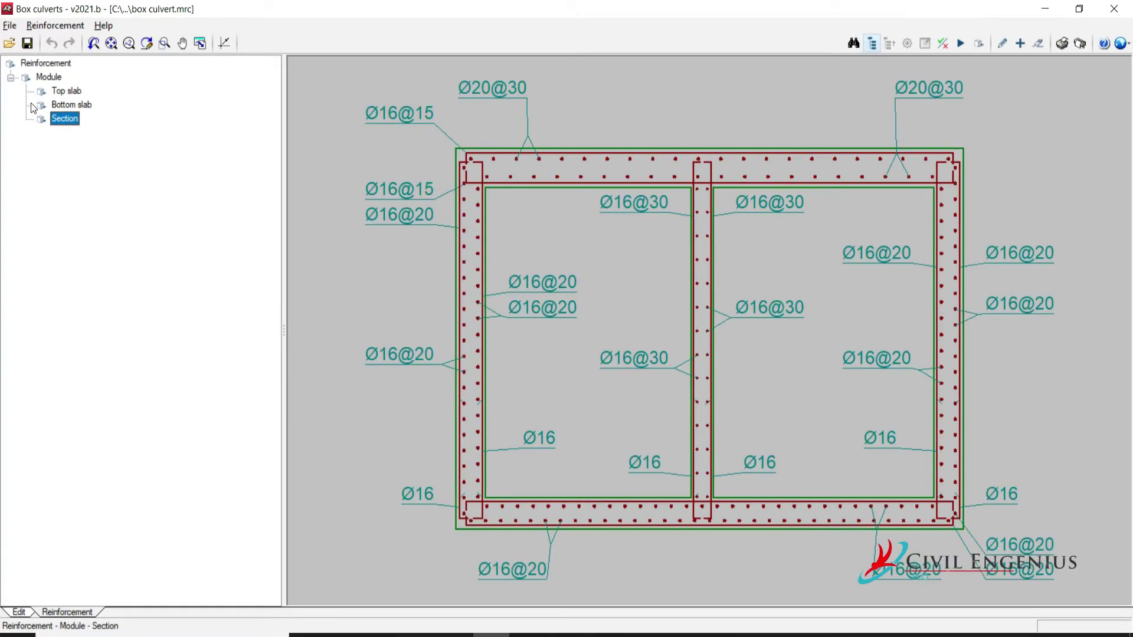
Open the top slab's exterior transverse base reinforcement, review the available bar diameters, and accept it with Ø16 bars every 15 cm
{"action": "left_click", "coordinate": [70, 91]}
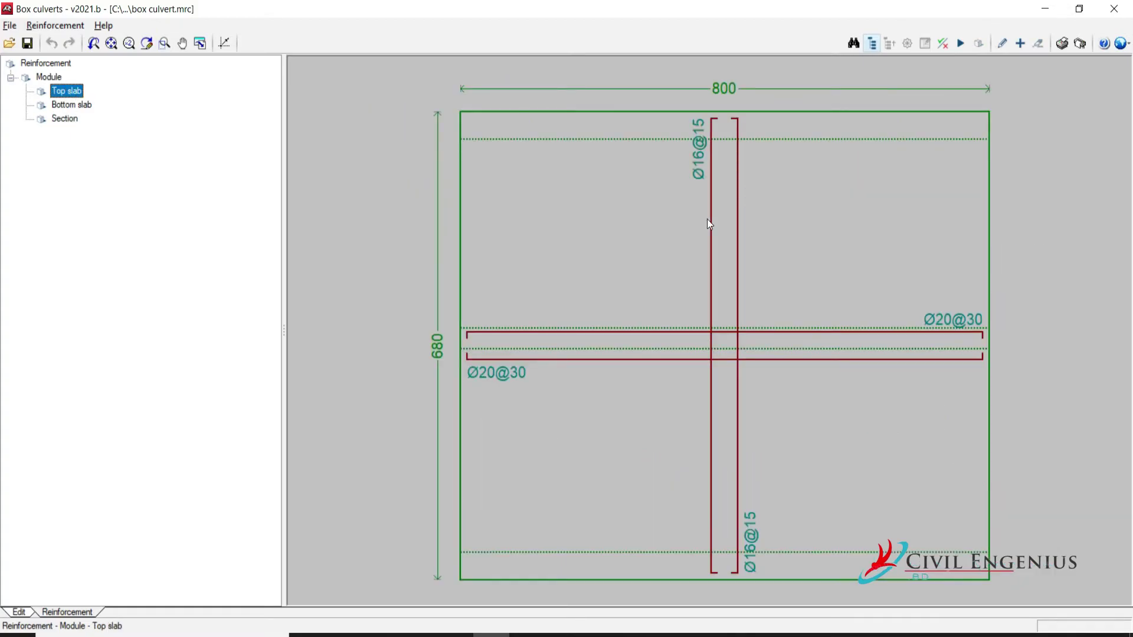
{"action": "left_click", "coordinate": [711, 175]}
{"action": "left_click", "coordinate": [732, 202]}
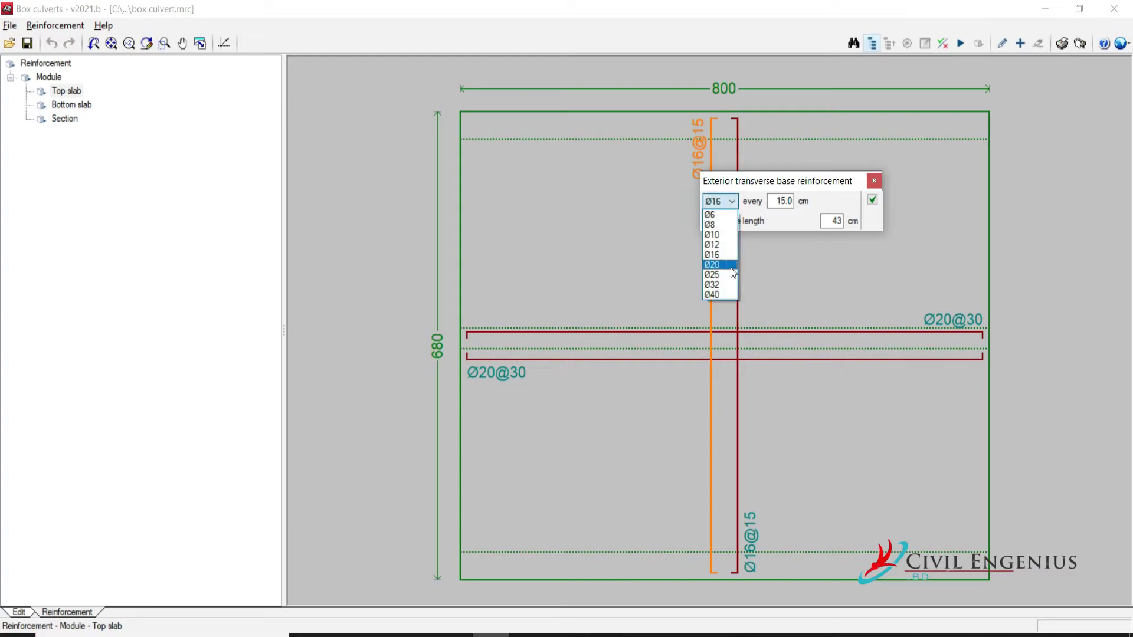
{"action": "left_click", "coordinate": [732, 202]}
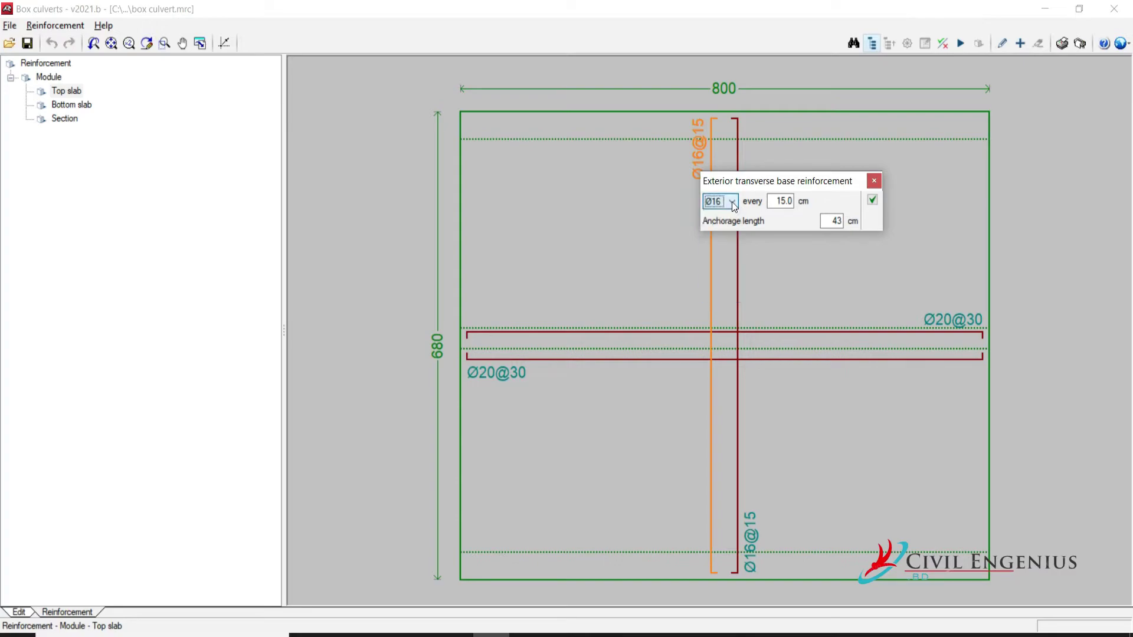
{"action": "left_click", "coordinate": [872, 202]}
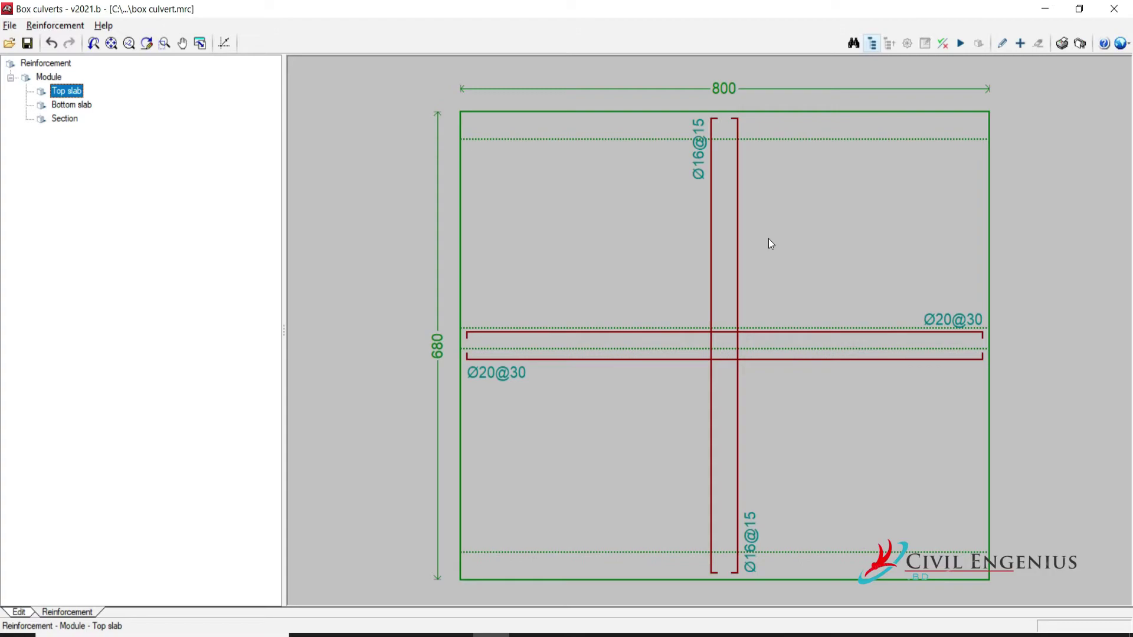
Check the top slab's reinforcement, read through the complete report of the assessed code checks, and close it
{"action": "left_click", "coordinate": [941, 48]}
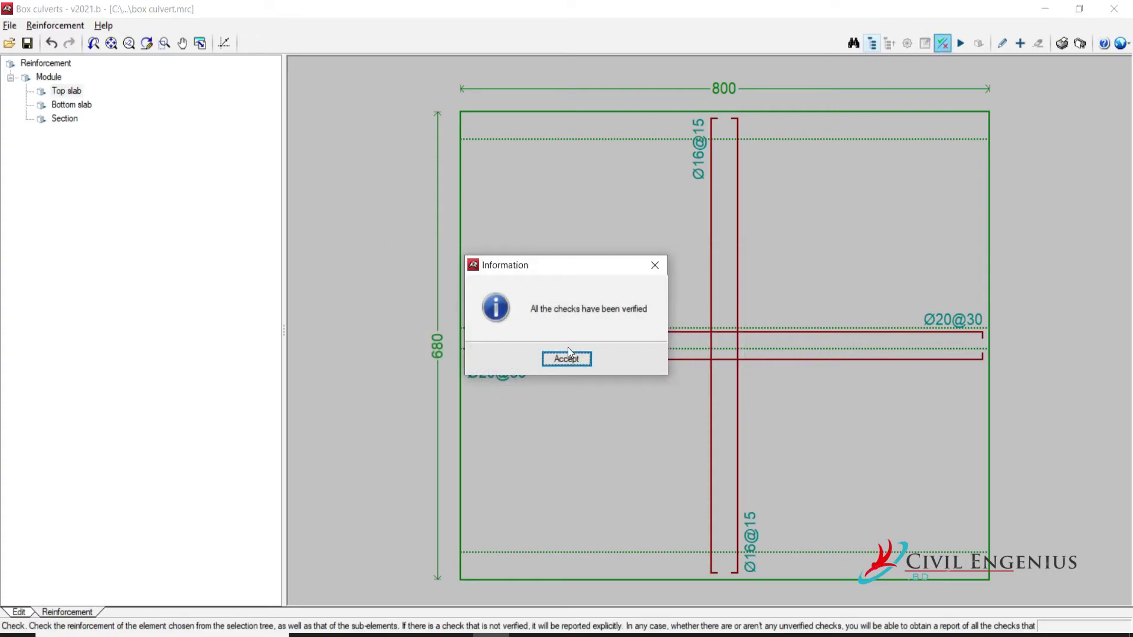
{"action": "left_click", "coordinate": [570, 358]}
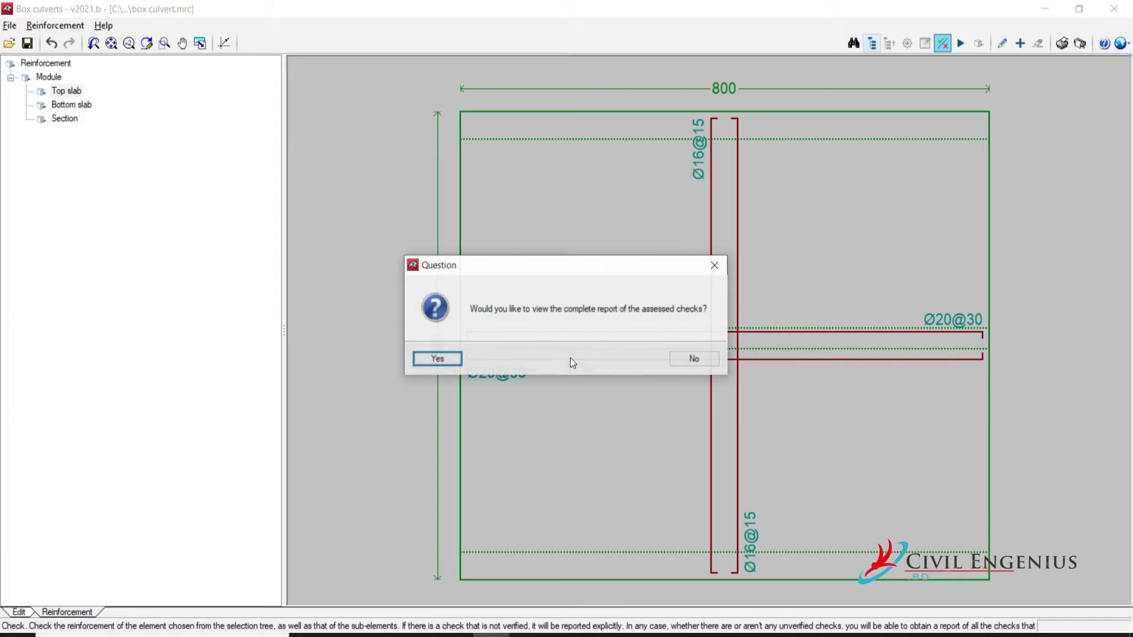
{"action": "left_click", "coordinate": [454, 360]}
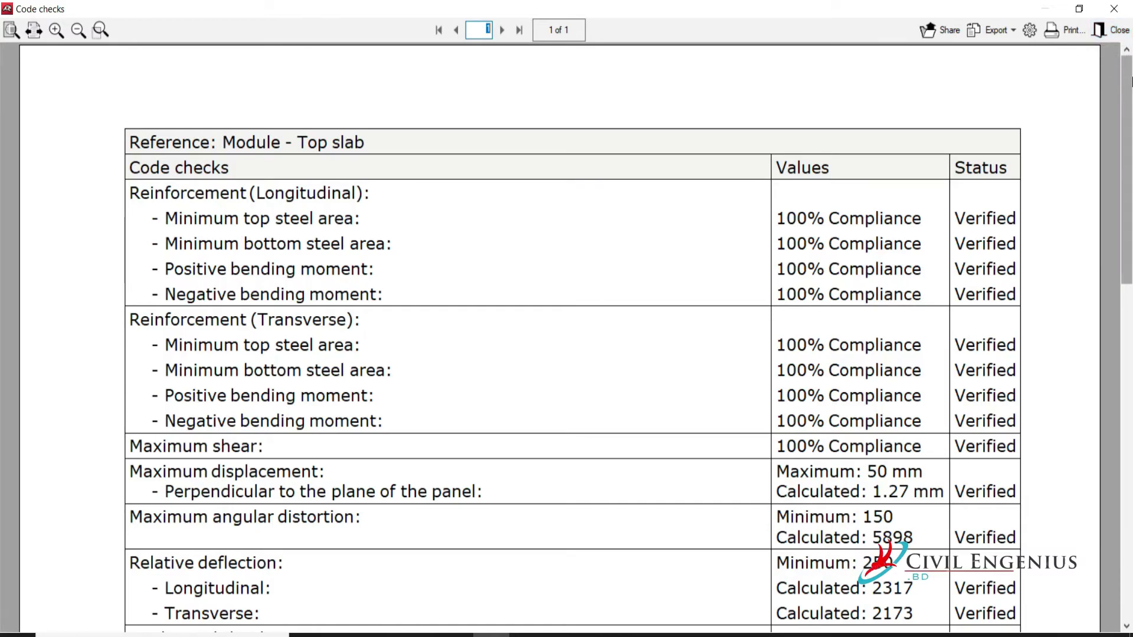
{"action": "left_click_drag", "start_coordinate": [1129, 96], "coordinate": [1132, 121]}
{"action": "scroll", "coordinate": [1131, 121], "scroll_direction": "down", "scroll_amount": 10}
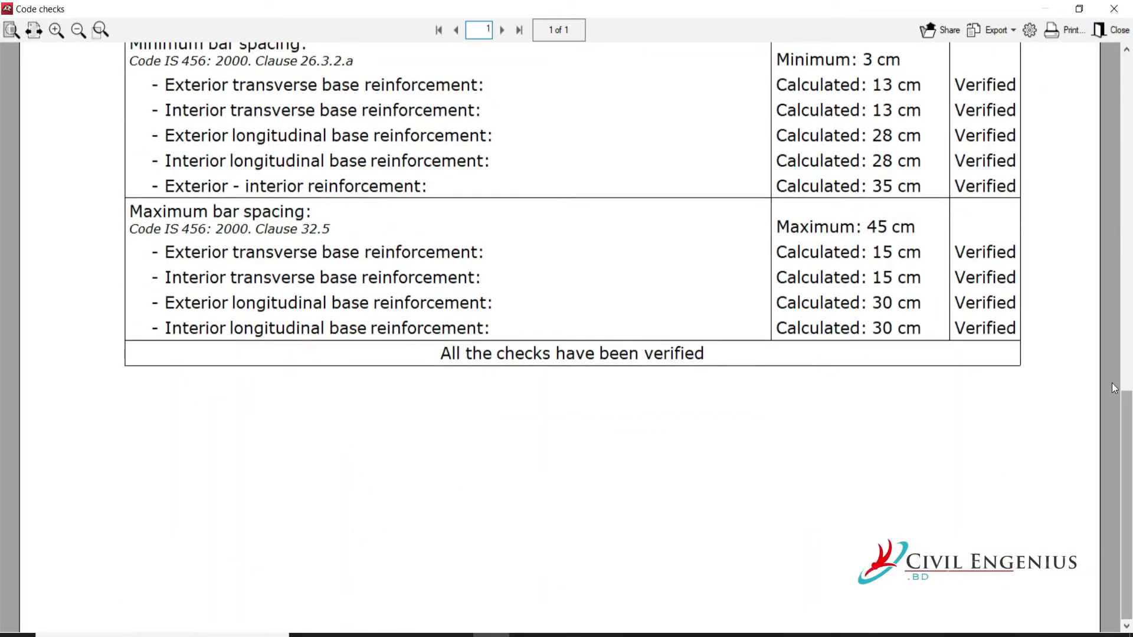
{"action": "left_click_drag", "start_coordinate": [1126, 429], "coordinate": [1131, 96]}
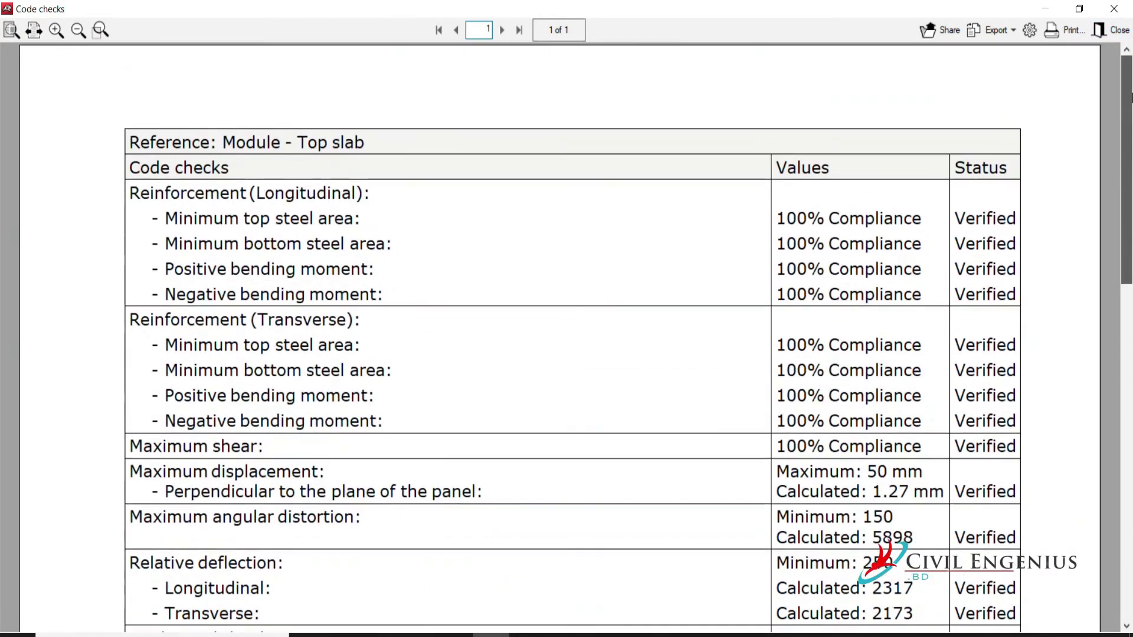
{"action": "left_click", "coordinate": [1115, 30]}
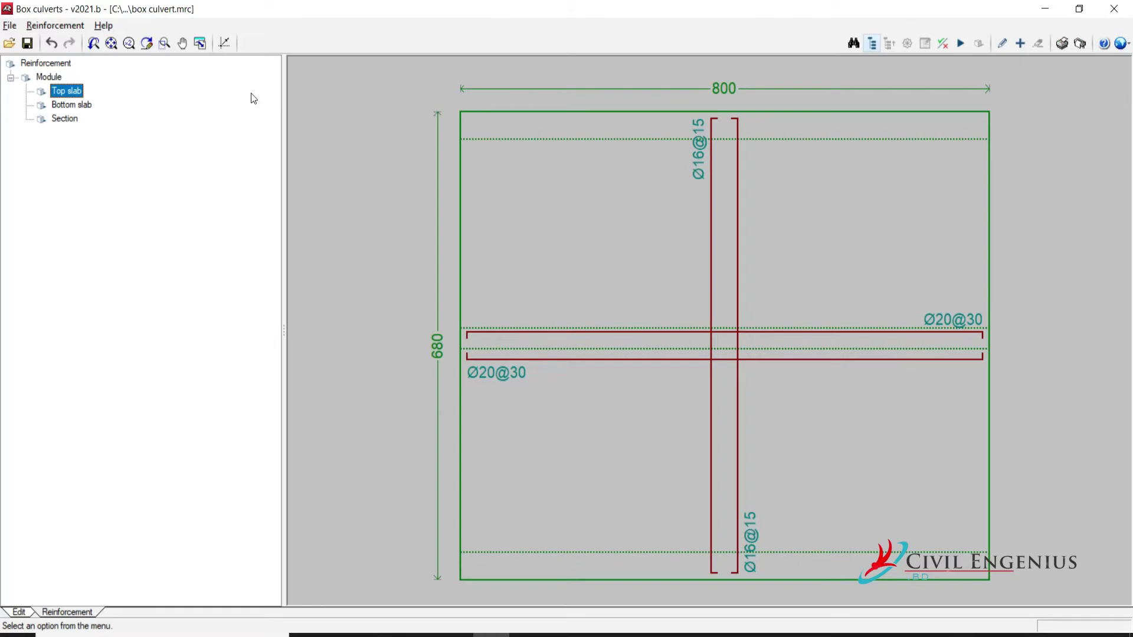
Open the 3D view of the whole culvert's reinforcement, inspect the cage from several sides, and close it
{"action": "left_click", "coordinate": [40, 64]}
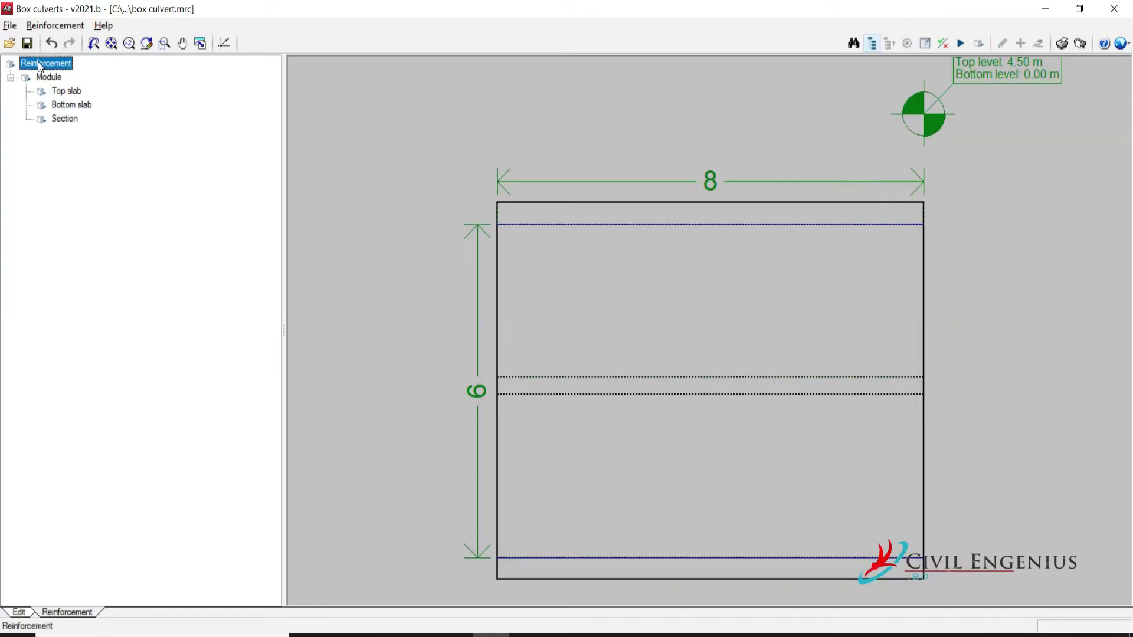
{"action": "left_click", "coordinate": [55, 27]}
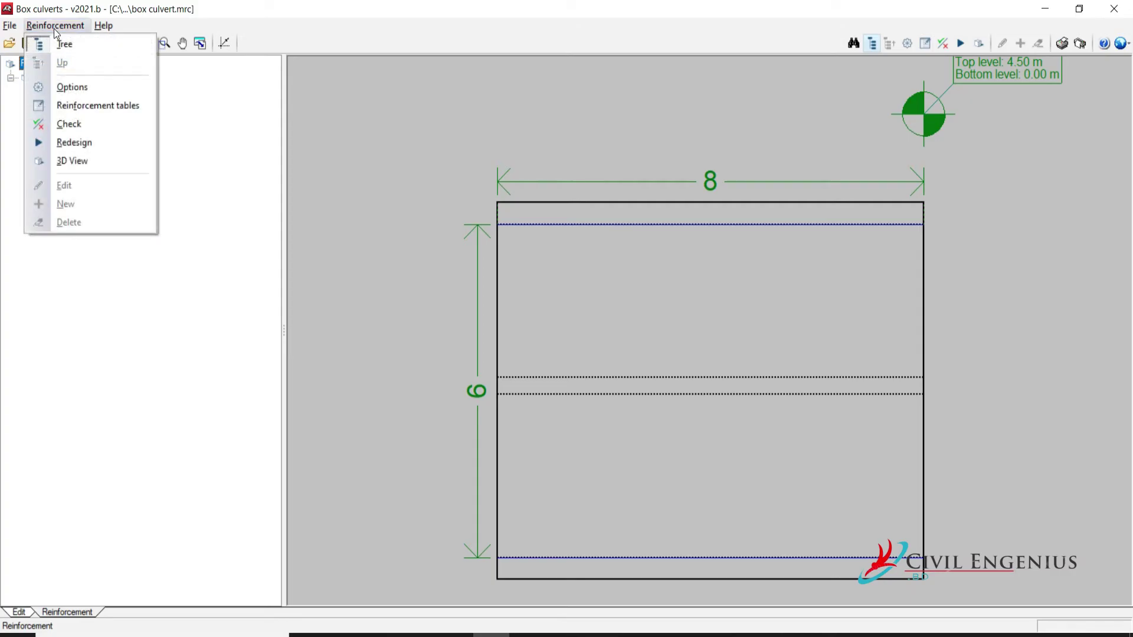
{"action": "left_click", "coordinate": [73, 161]}
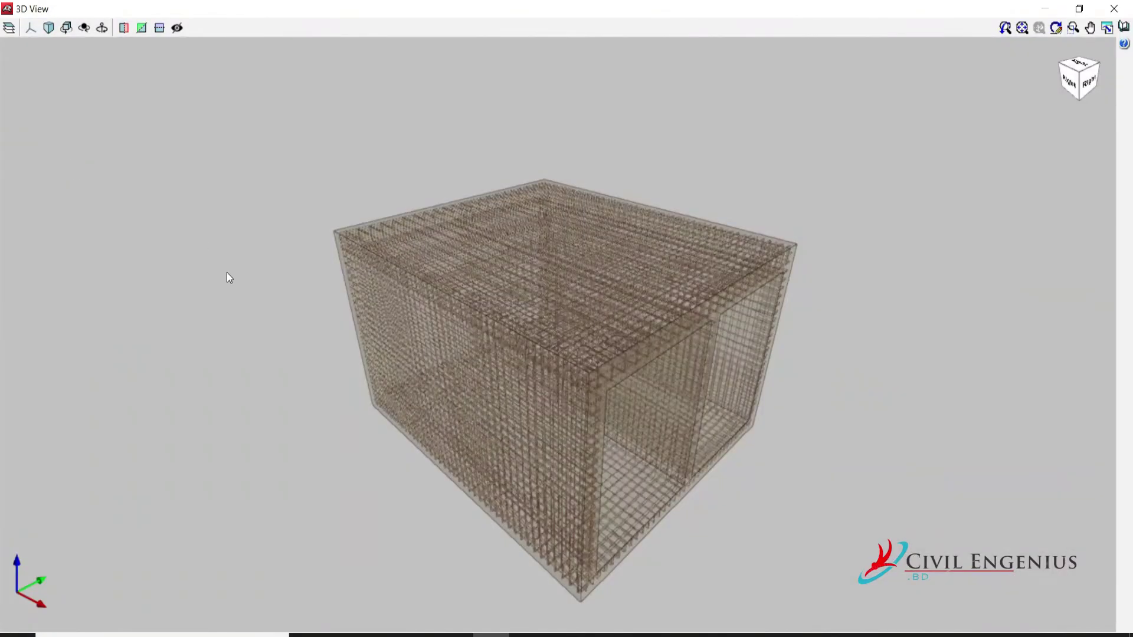
{"action": "mouse_move", "coordinate": [454, 369]}
{"action": "middle_mouse_down", "text": "shift"}
{"action": "mouse_move", "coordinate": [577, 319]}
{"action": "mouse_move", "coordinate": [710, 318]}
{"action": "middle_mouse_up", "text": "shift"}
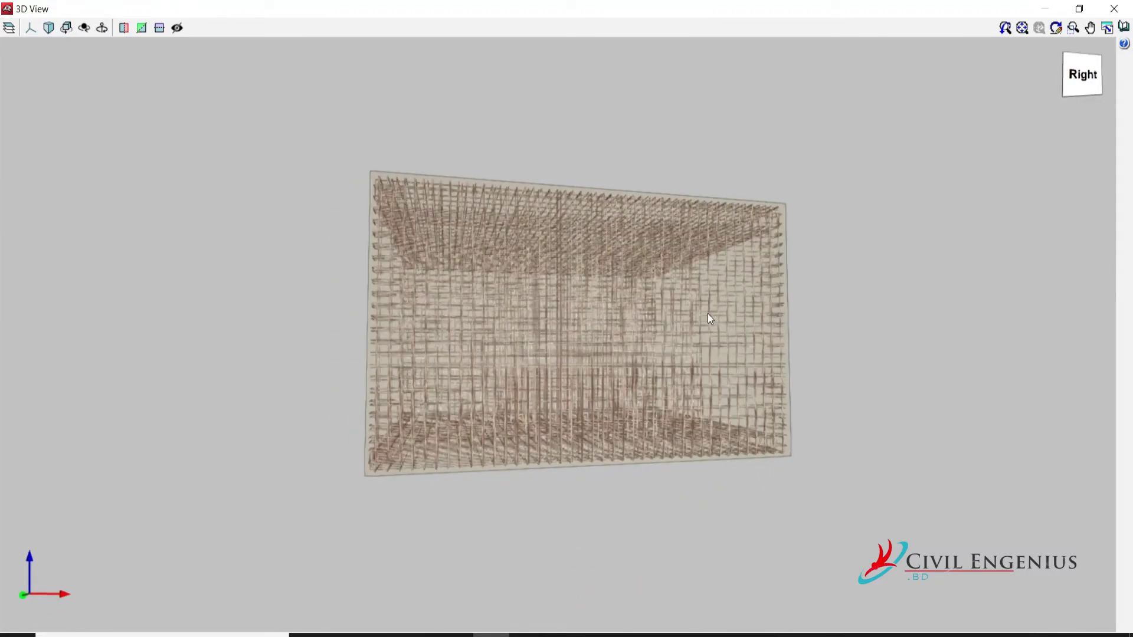
{"action": "mouse_move", "coordinate": [620, 373]}
{"action": "middle_mouse_down", "text": "shift"}
{"action": "mouse_move", "coordinate": [602, 348]}
{"action": "mouse_move", "coordinate": [455, 381]}
{"action": "mouse_move", "coordinate": [346, 348]}
{"action": "mouse_move", "coordinate": [366, 337]}
{"action": "mouse_move", "coordinate": [518, 354]}
{"action": "mouse_move", "coordinate": [455, 350]}
{"action": "mouse_move", "coordinate": [488, 362]}
{"action": "mouse_move", "coordinate": [463, 358]}
{"action": "middle_mouse_up", "text": "shift"}
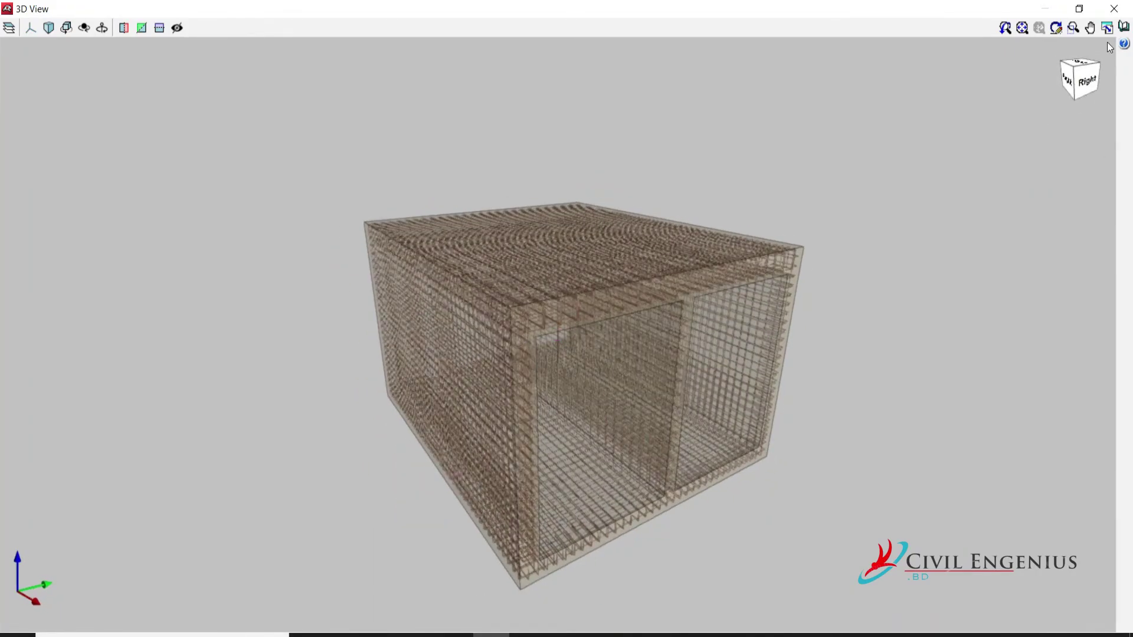
{"action": "left_click", "coordinate": [1114, 8]}
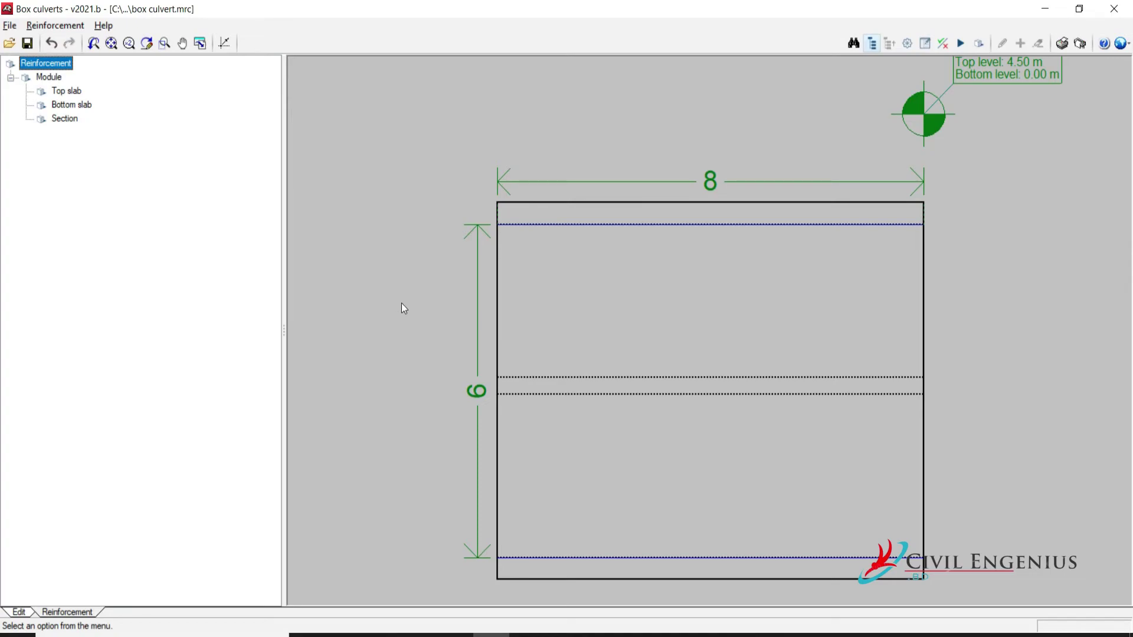
Add a 1:100 DWG drawing with plan view, geometry, reinforcement and takeoff table all included, and generate the drawing composition
{"action": "left_click", "coordinate": [1086, 47]}
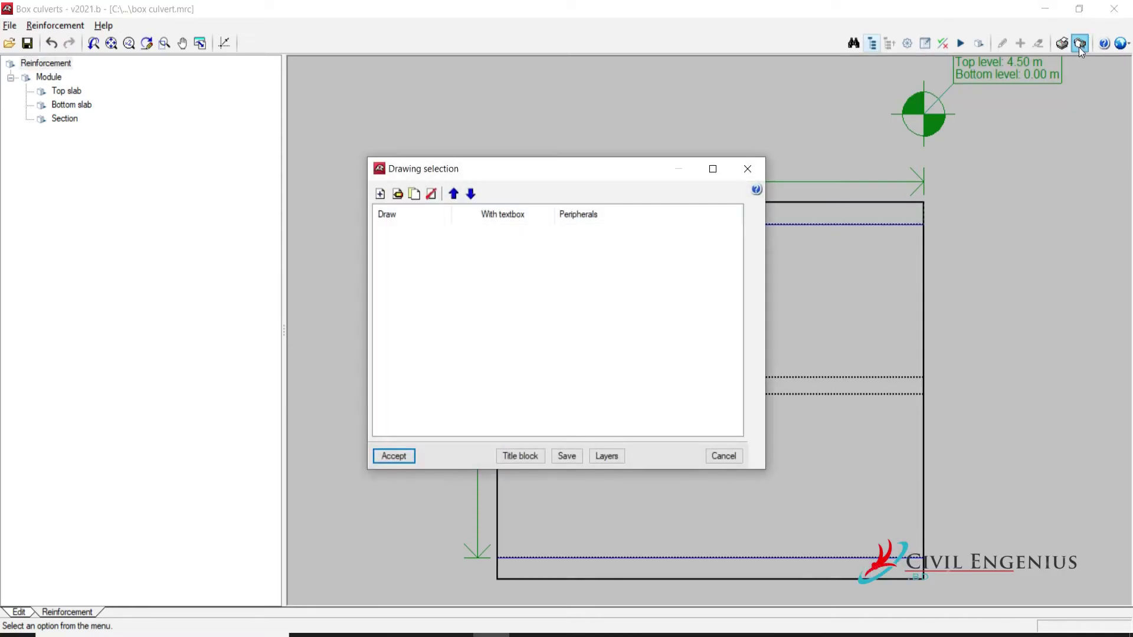
{"action": "left_click", "coordinate": [380, 194]}
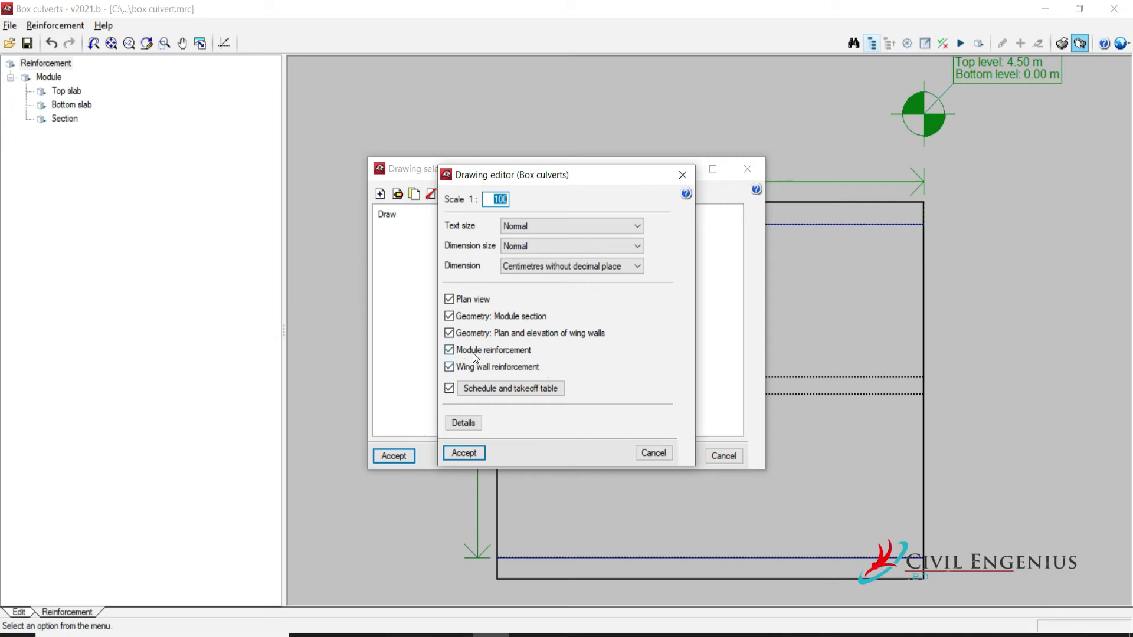
{"action": "left_click", "coordinate": [464, 453]}
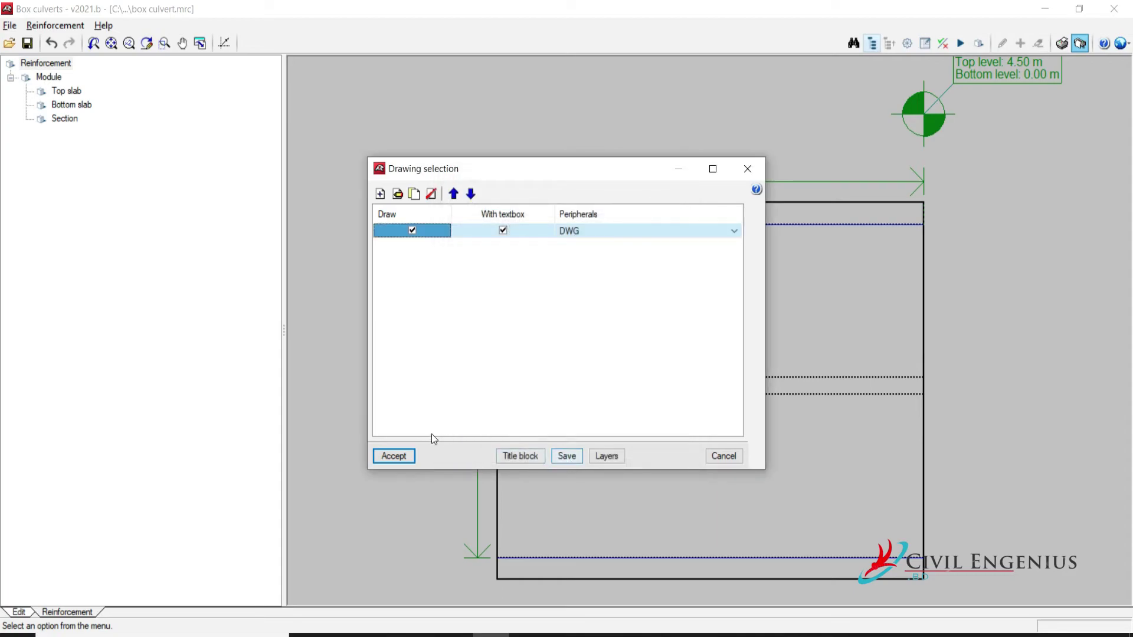
{"action": "left_click", "coordinate": [399, 458]}
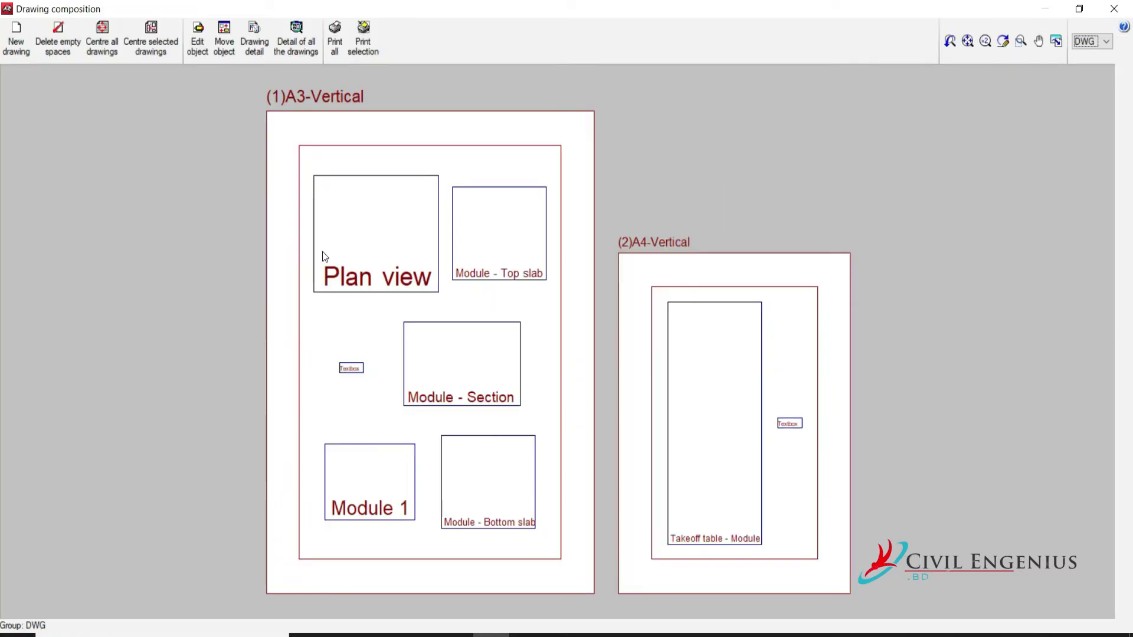
Show the detail of all the drawings and examine the reinforcement layouts on the A3 sheet and the takeoff table on the A4 sheet
{"action": "left_click", "coordinate": [302, 50]}
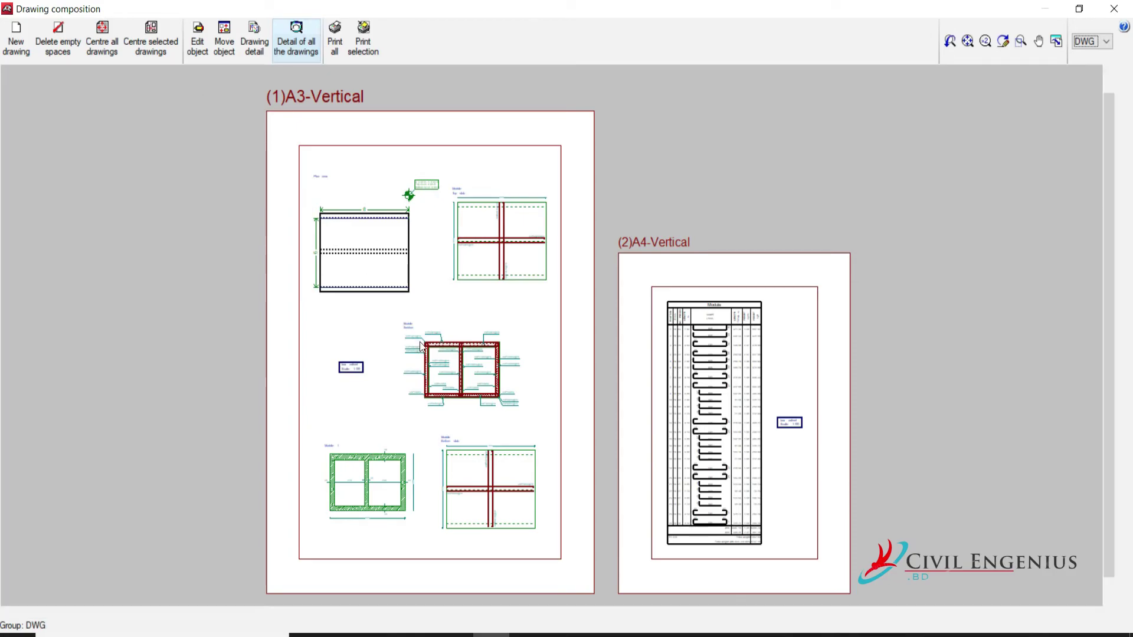
{"action": "scroll", "coordinate": [425, 342], "scroll_direction": "up", "scroll_amount": 2}
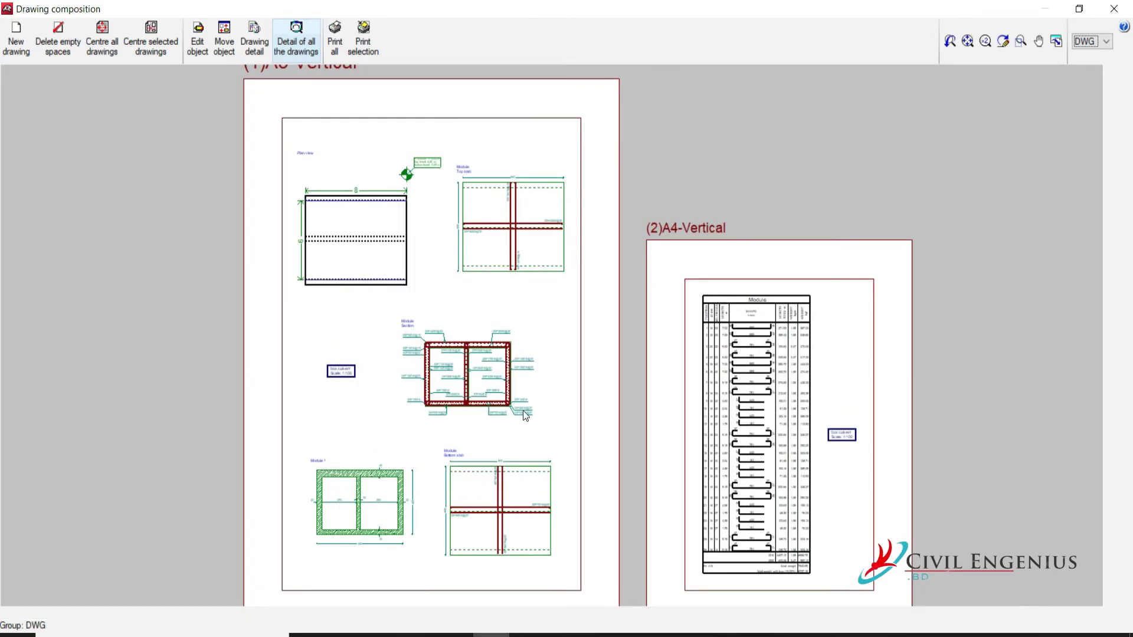
{"action": "scroll", "coordinate": [521, 409], "scroll_direction": "down", "scroll_amount": 2}
{"action": "scroll", "coordinate": [519, 409], "scroll_direction": "up", "scroll_amount": 2}
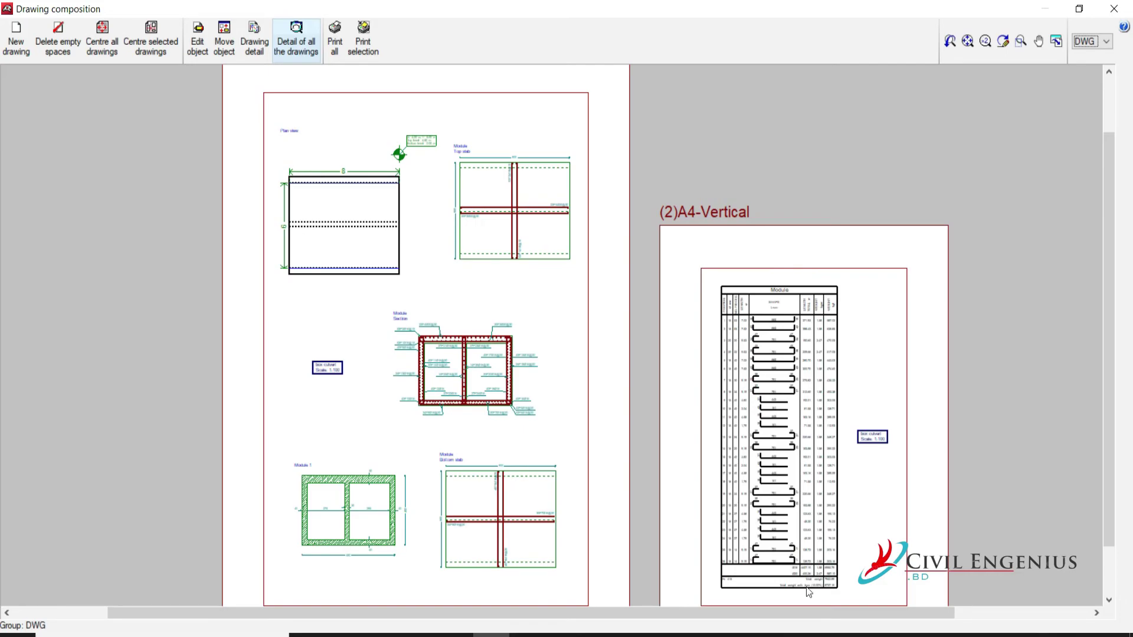
{"action": "left_click_drag", "start_coordinate": [1103, 487], "coordinate": [1101, 534]}
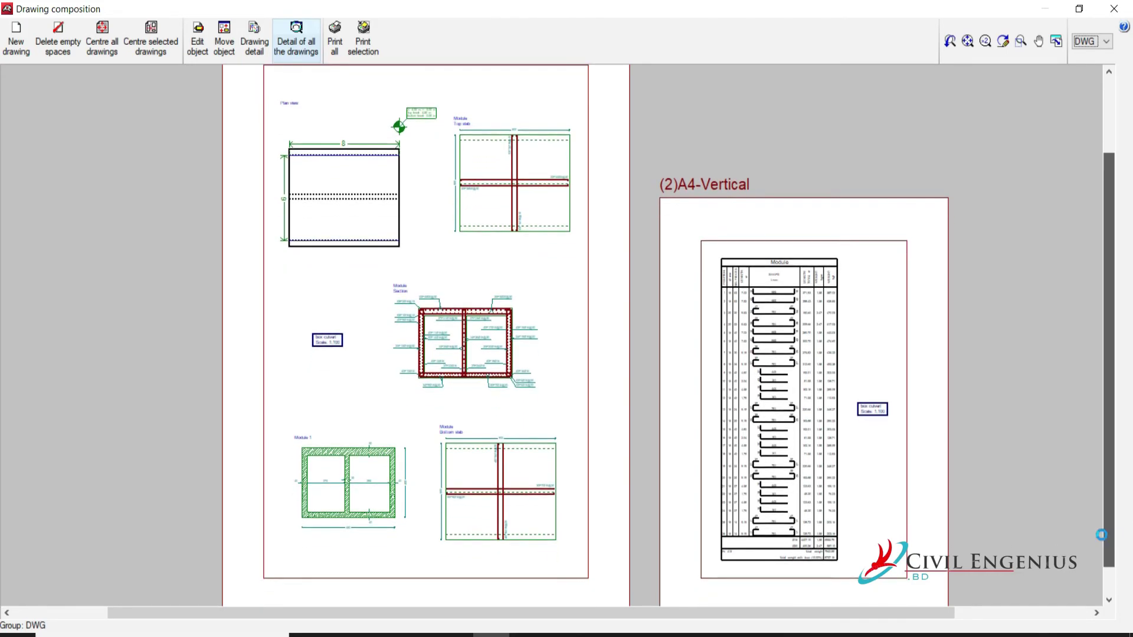
{"action": "scroll", "coordinate": [820, 552], "scroll_direction": "down", "scroll_amount": 5}
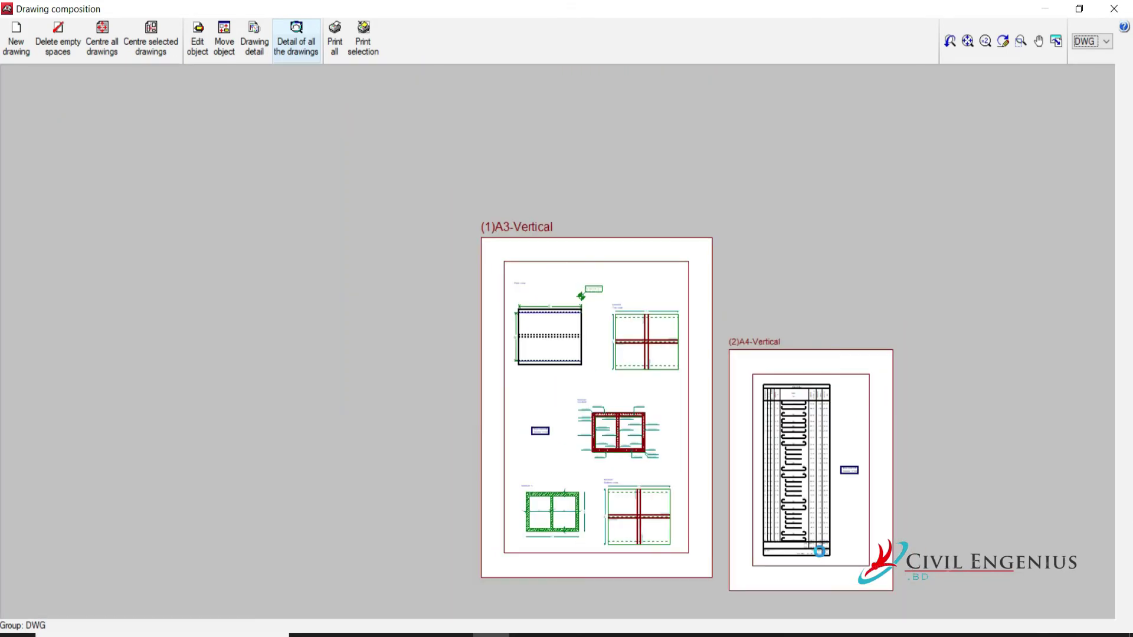
{"action": "scroll", "coordinate": [811, 555], "scroll_direction": "up", "scroll_amount": 5}
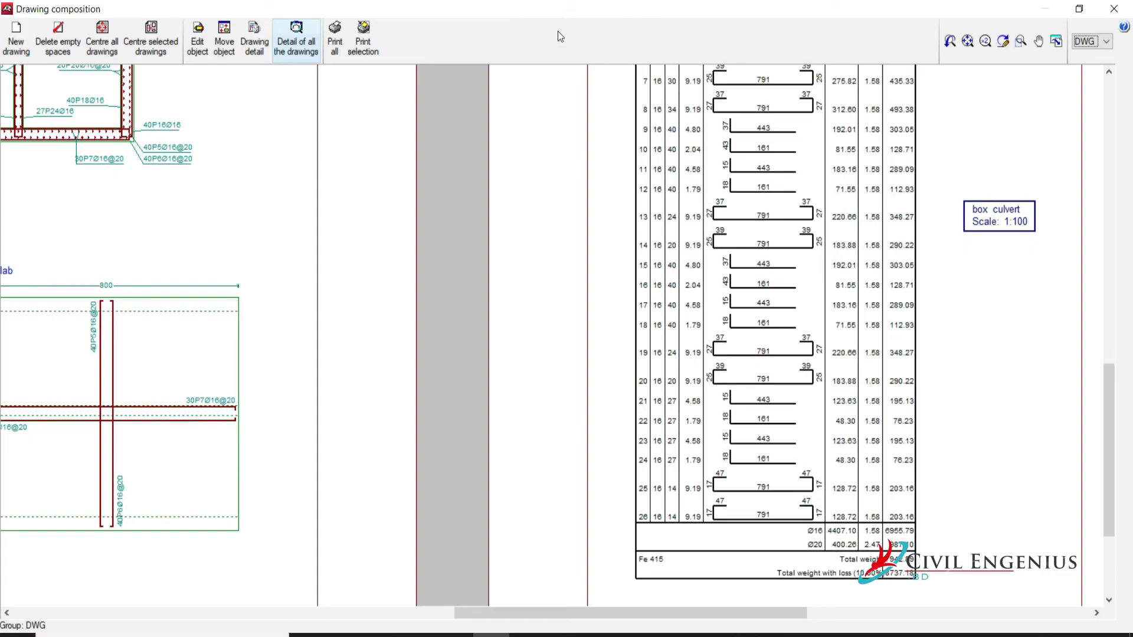
Export all the drawings into one DWG file named "box culvet" and display it with the associated program
{"action": "left_click", "coordinate": [335, 40]}
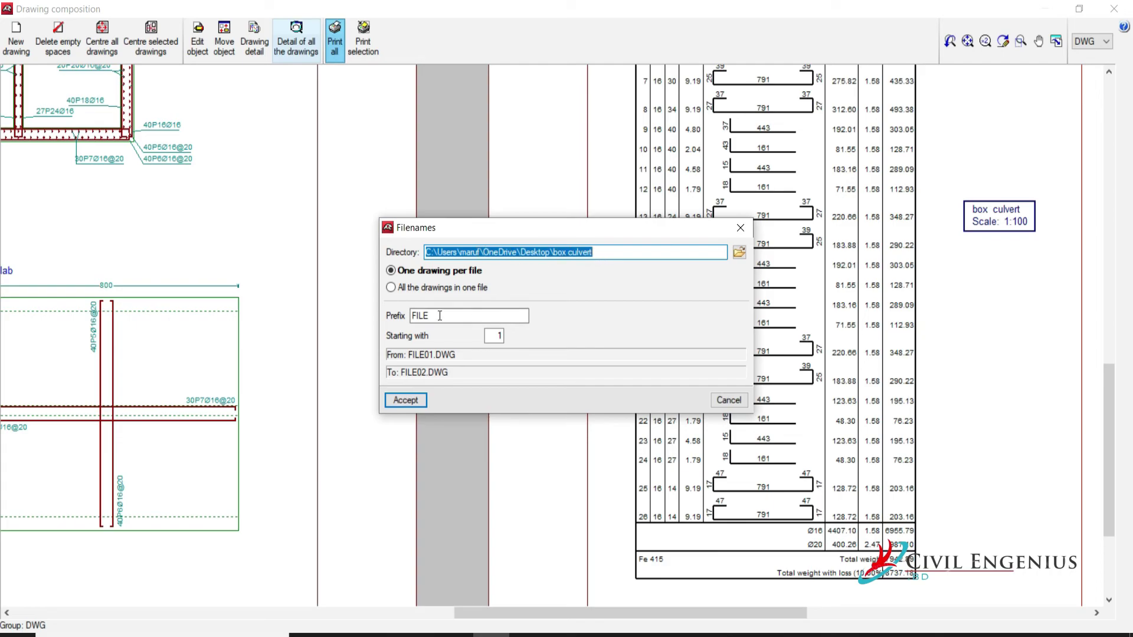
{"action": "left_click", "coordinate": [391, 288]}
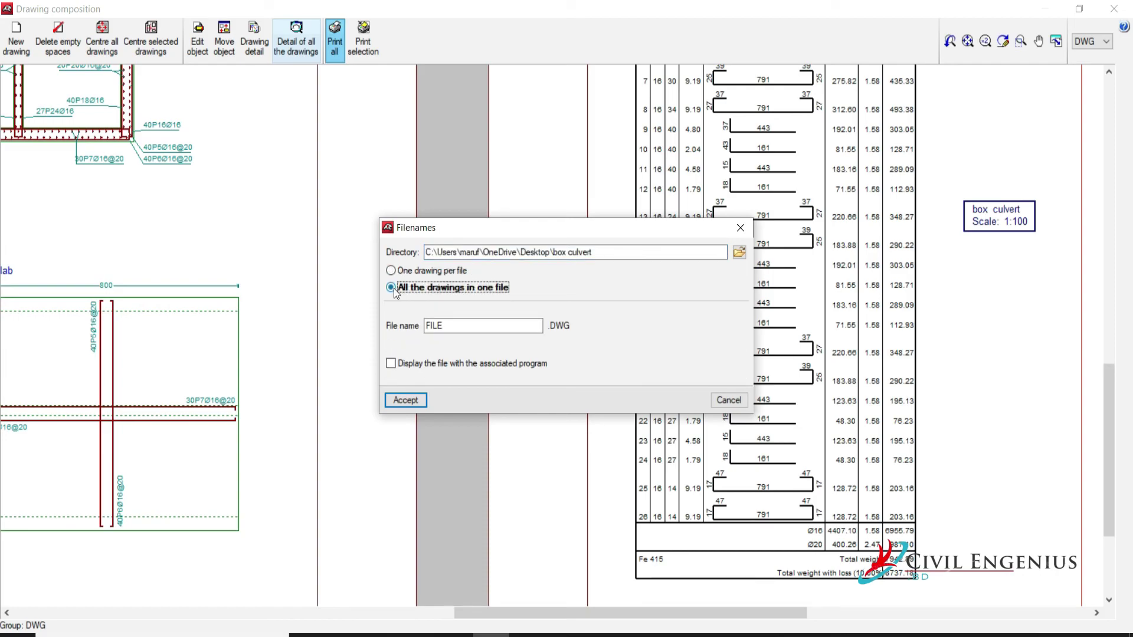
{"action": "left_click", "coordinate": [455, 326]}
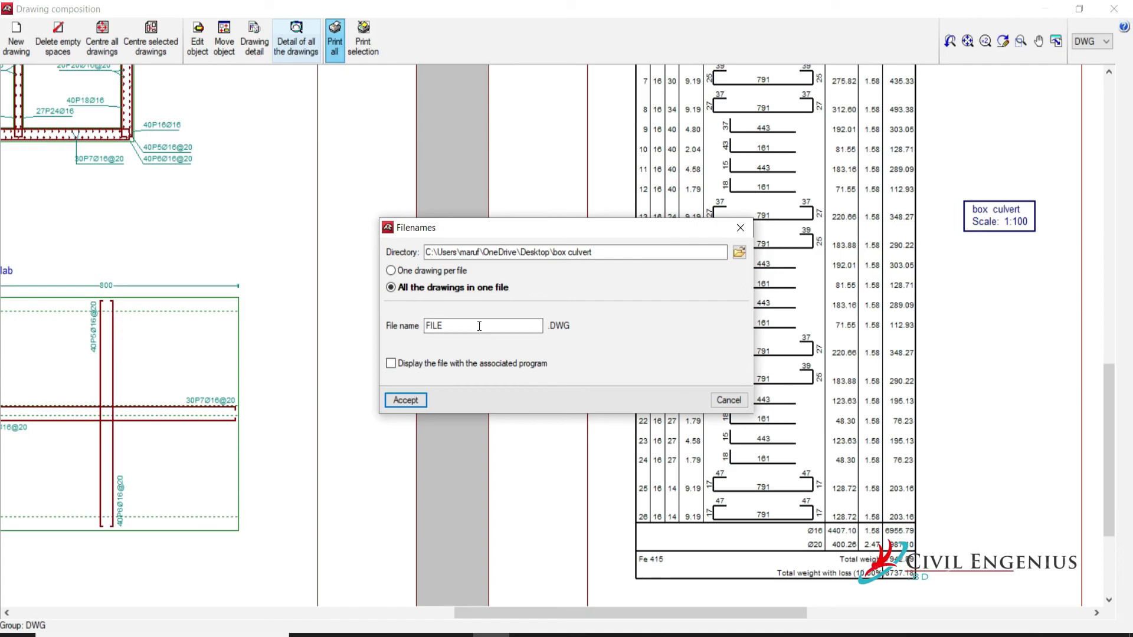
{"action": "left_click_drag", "start_coordinate": [455, 326], "coordinate": [421, 326]}
{"action": "type", "text": "box culvet"}
{"action": "double_click", "coordinate": [389, 364]}
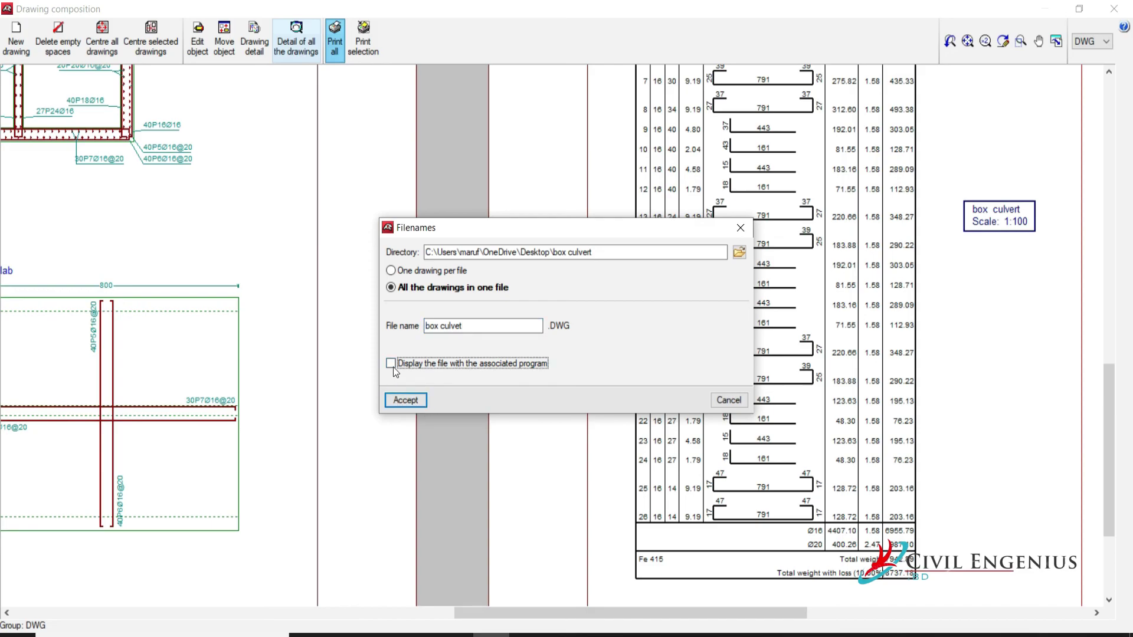
{"action": "left_click", "coordinate": [400, 402]}
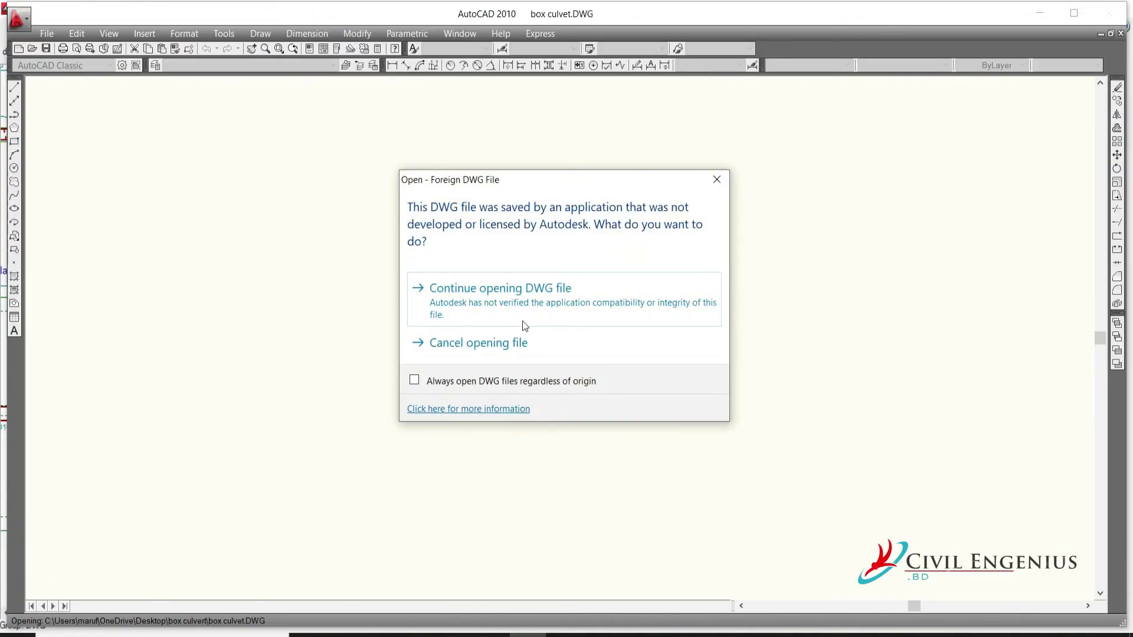
Continue opening the foreign DWG file in AutoCAD and look over the exported sheets and takeoff table
{"action": "left_click", "coordinate": [484, 304]}
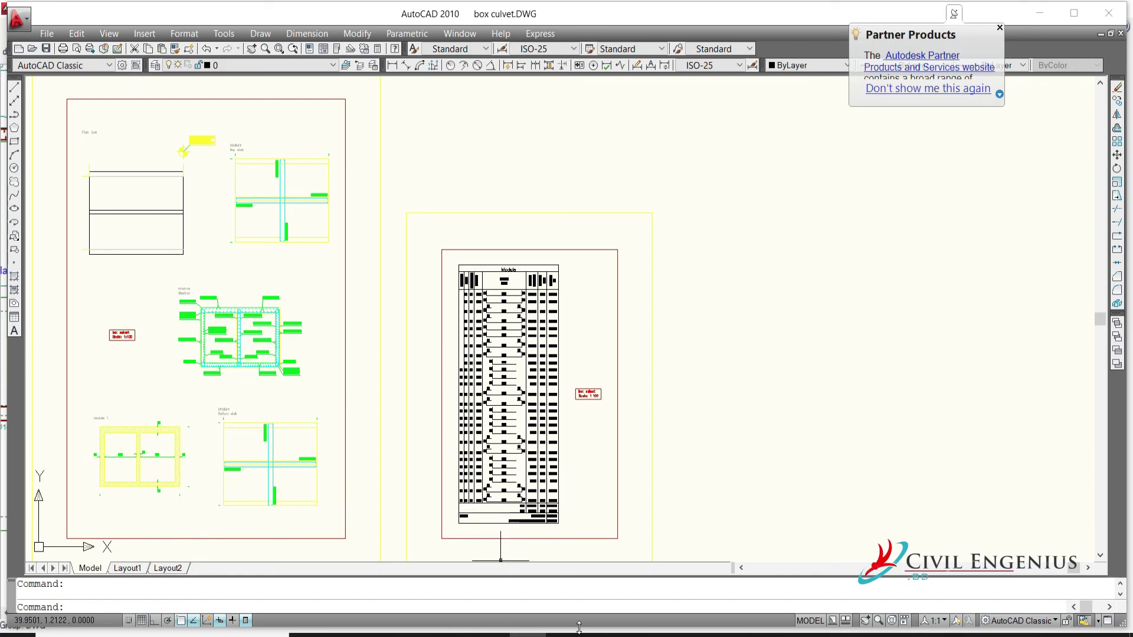
{"action": "left_click", "coordinate": [1038, 570]}
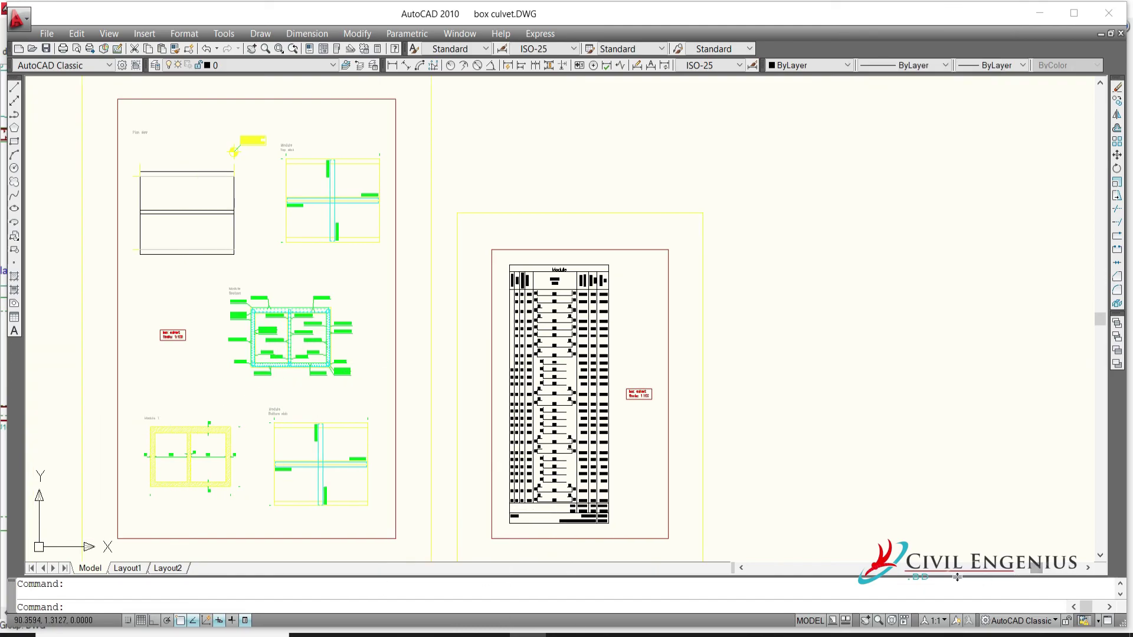
{"action": "middle_click_drag", "start_coordinate": [484, 353], "coordinate": [806, 224]}
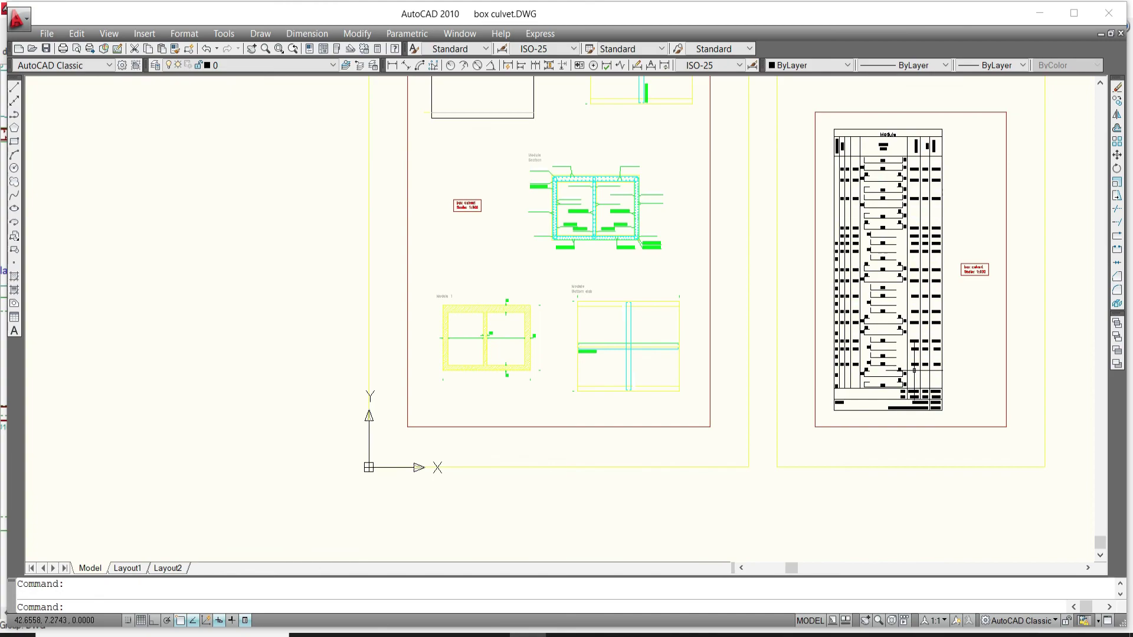